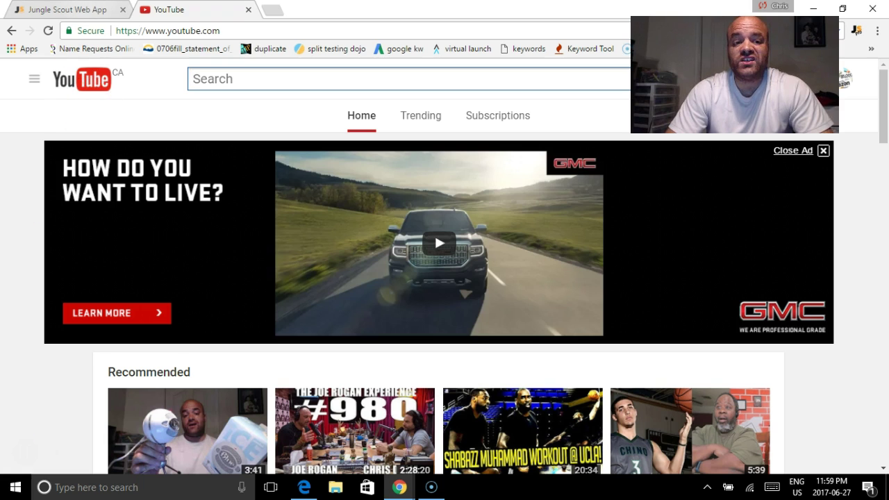
Step: Switch to the Jungle Scout product database and clear every selected product category
click(68, 10)
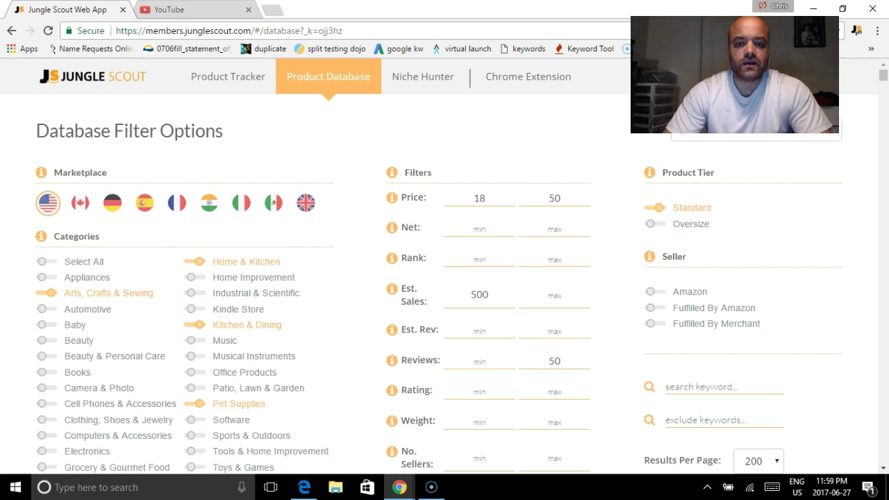
mouse_move(402, 182)
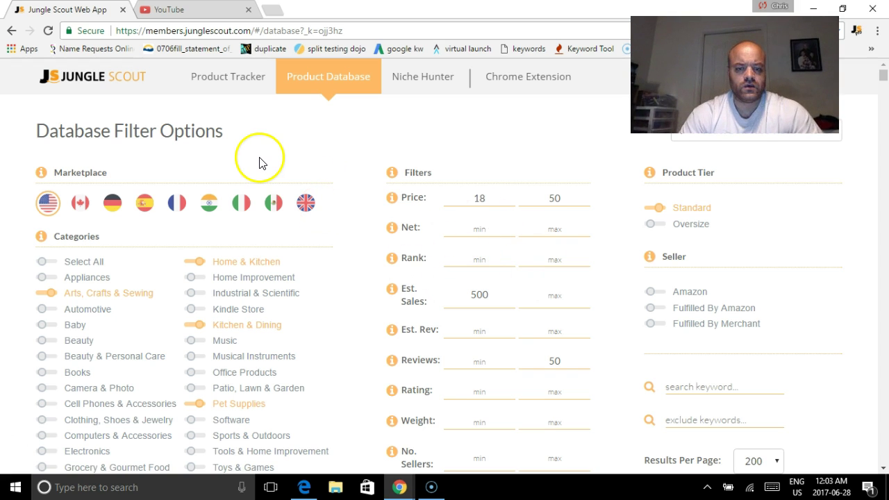
scroll(16, 248, down, 2)
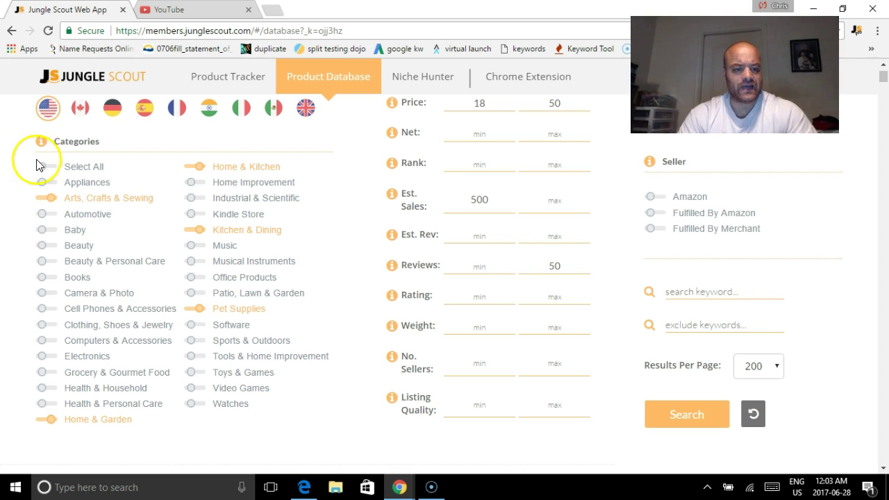
click(48, 167)
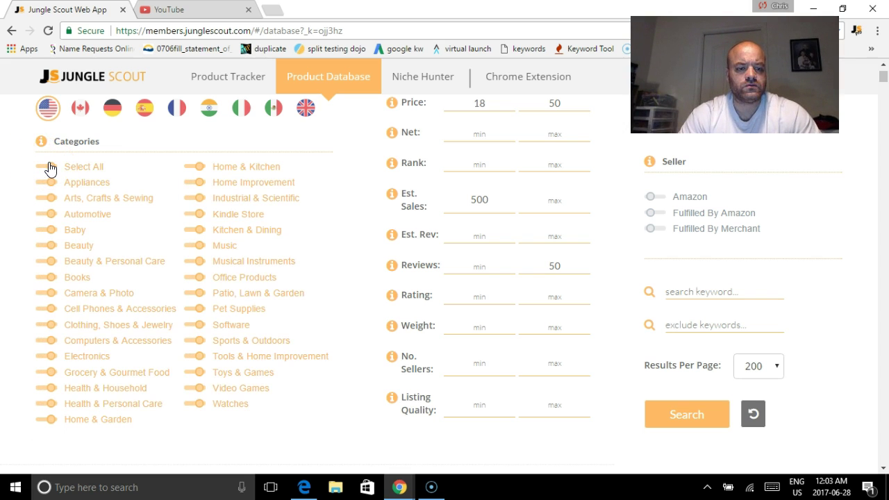
click(47, 167)
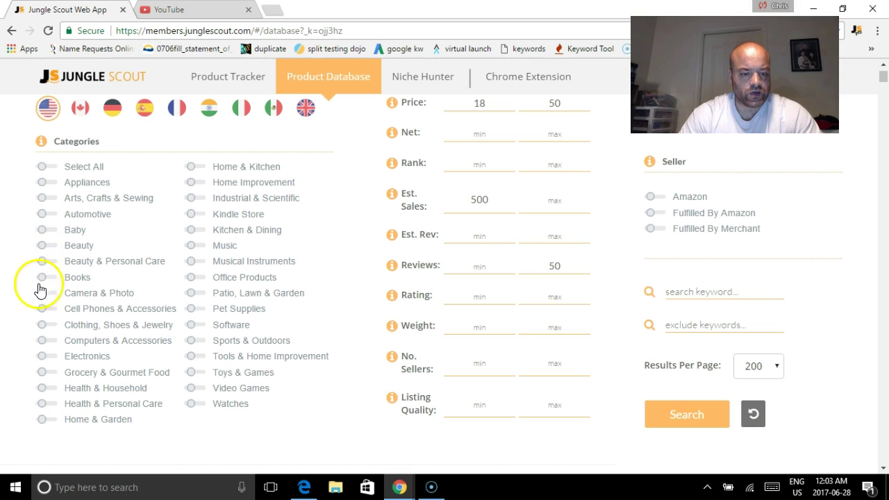
Step: Include the Home & Garden, Office Products and Musical Instruments categories in the database filter
click(41, 421)
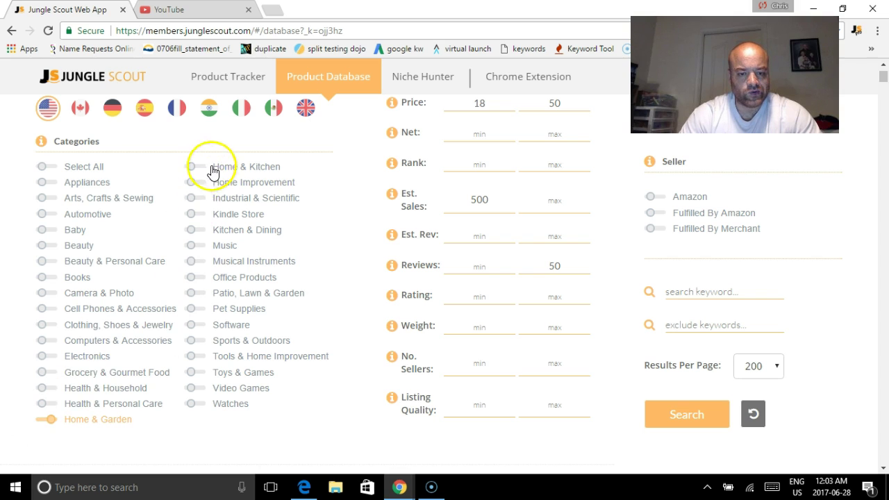
click(195, 280)
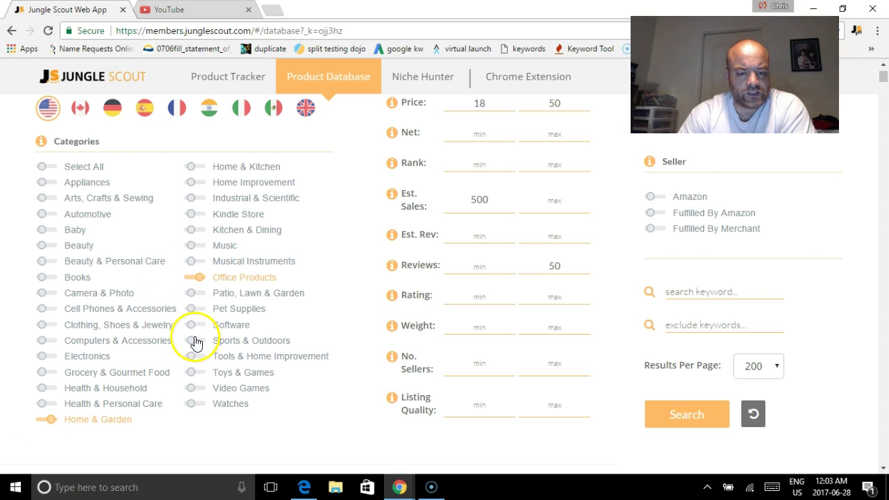
click(192, 264)
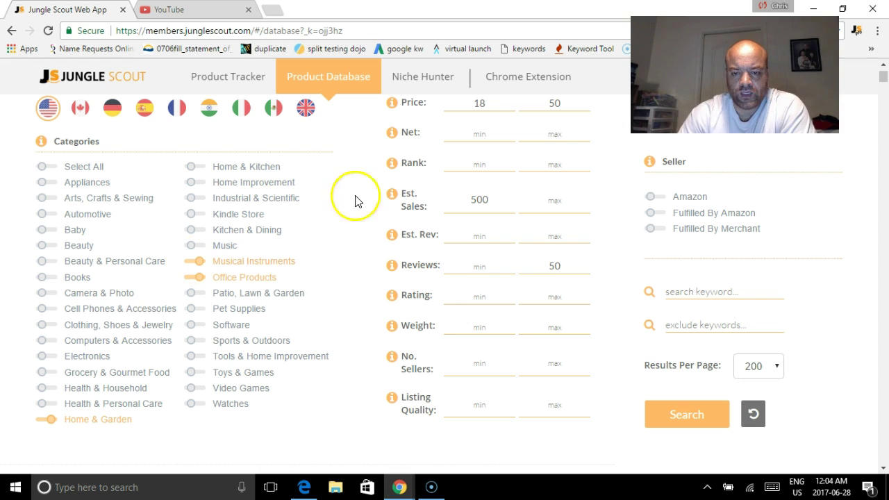
Step: Set the minimum price filter to 25
scroll(109, 297, up, 1)
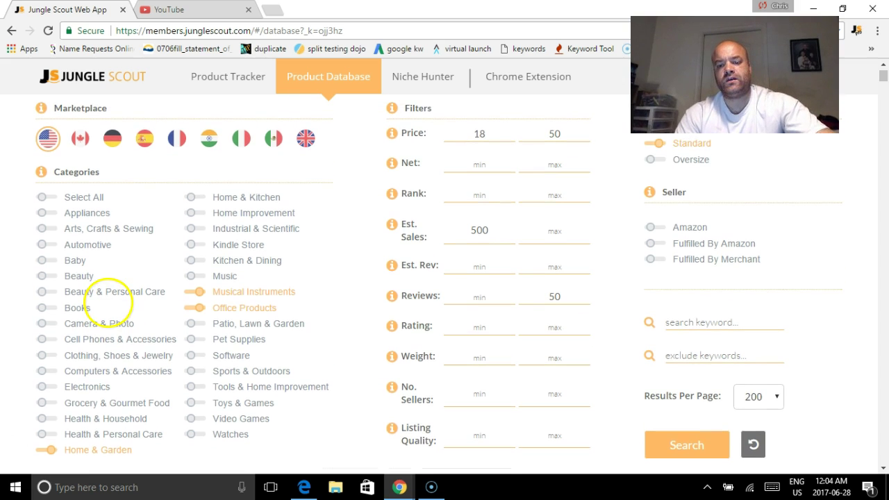
double_click(479, 134)
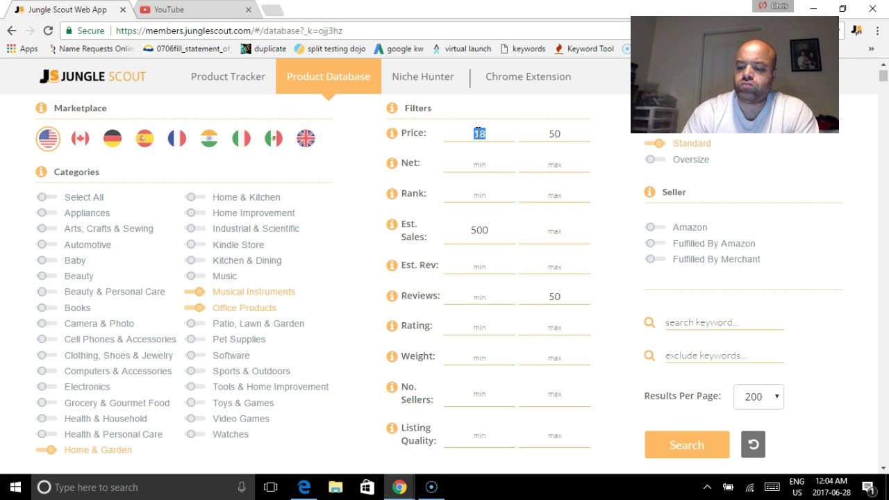
key(BackSpace)
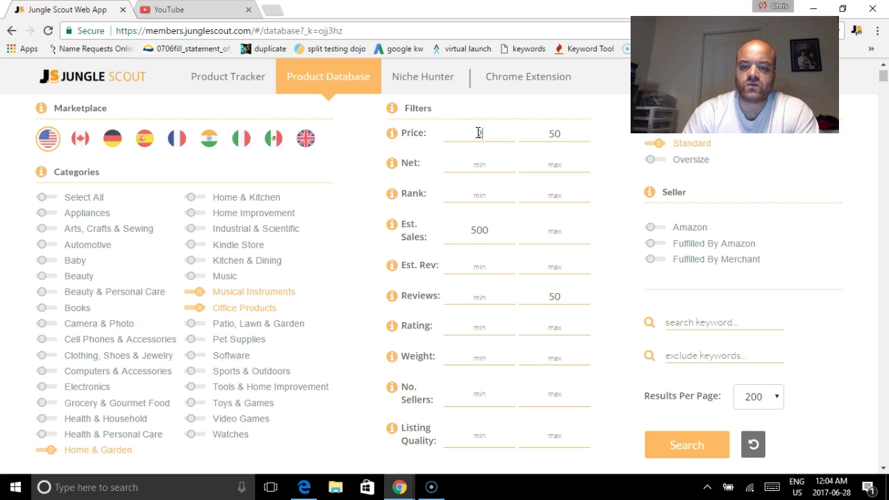
text(25)
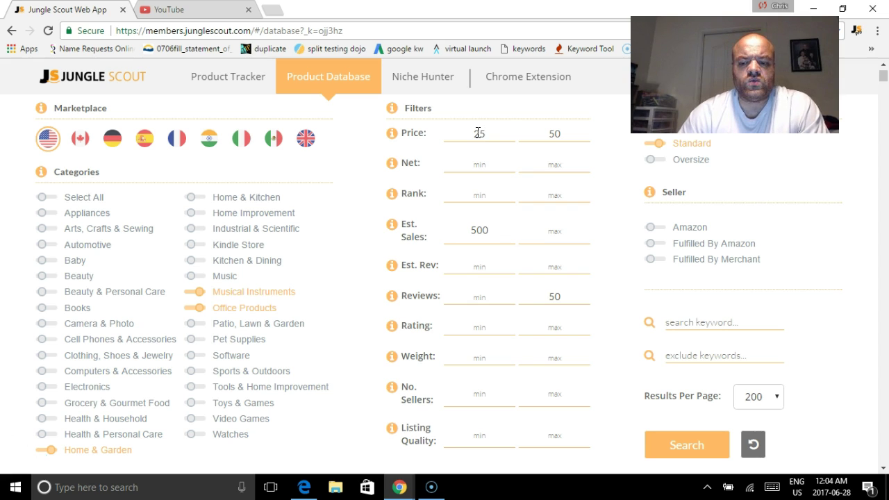
click(603, 334)
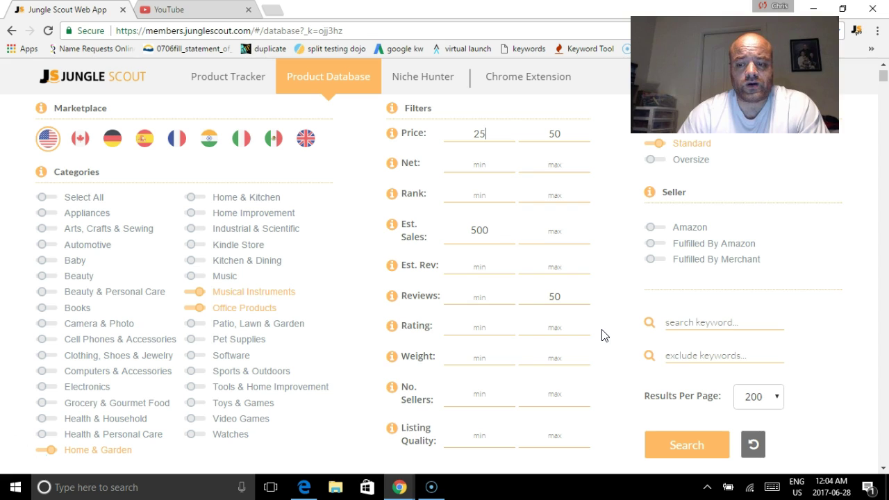
Step: Set the minimum estimated sales filter to 300
click(486, 233)
double_click(486, 233)
text(3)
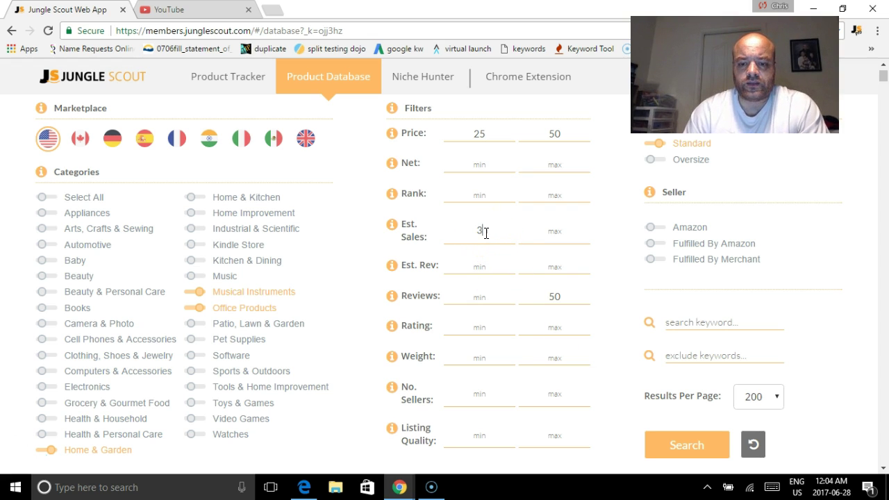
text(00)
click(557, 296)
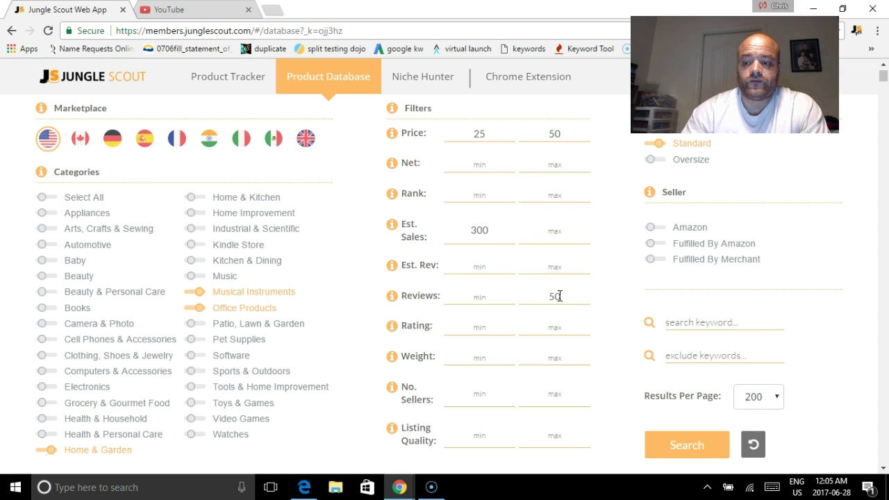
Step: Run the product database search with the chosen categories and filters
scroll(823, 337, down, 2)
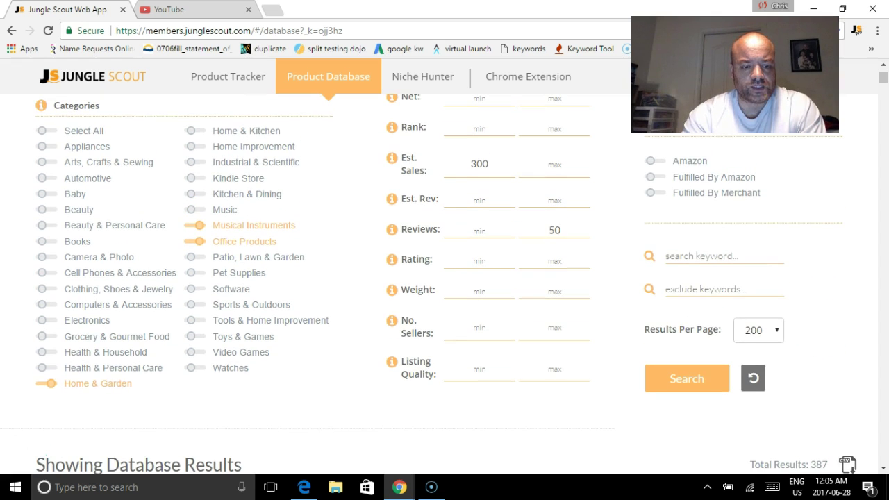
scroll(817, 382, down, 1)
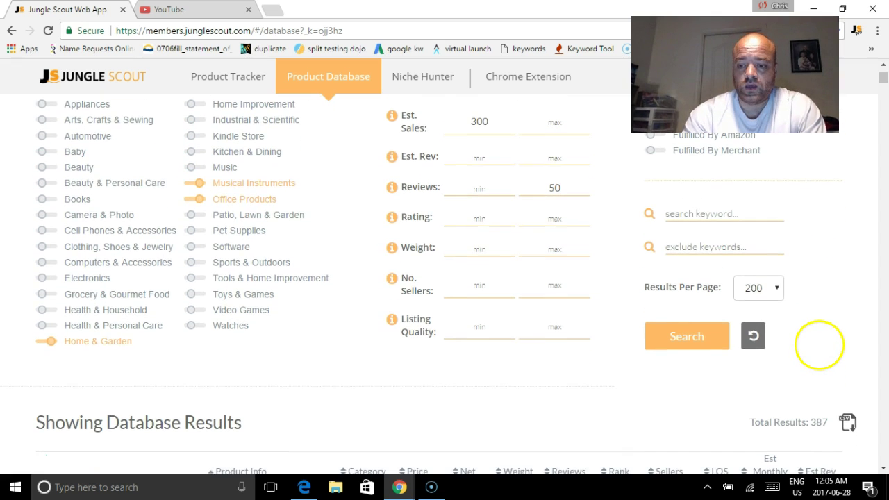
click(703, 344)
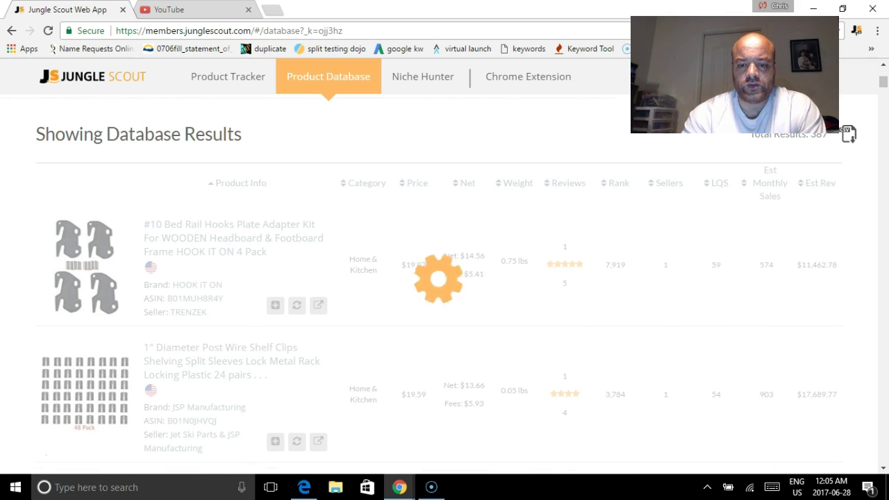
Step: Review the database filter options, checking the product tier, seller, price, estimated sales and review limits
scroll(783, 406, up, 7)
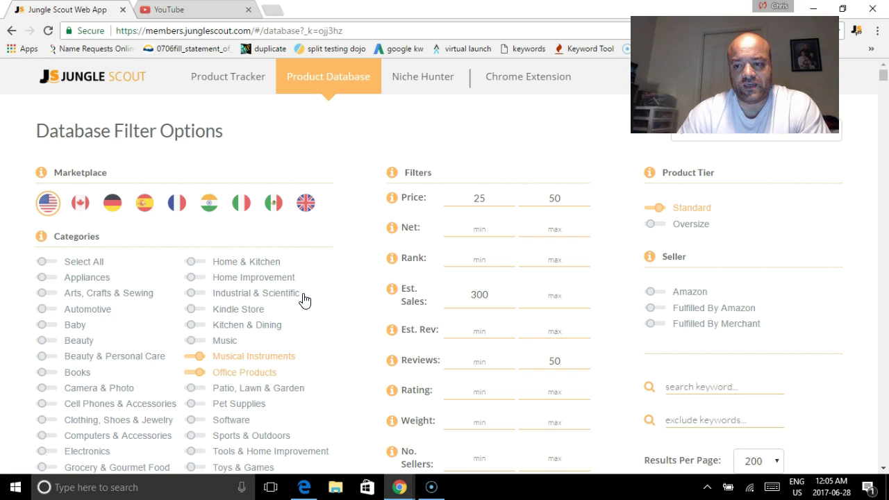
click(658, 212)
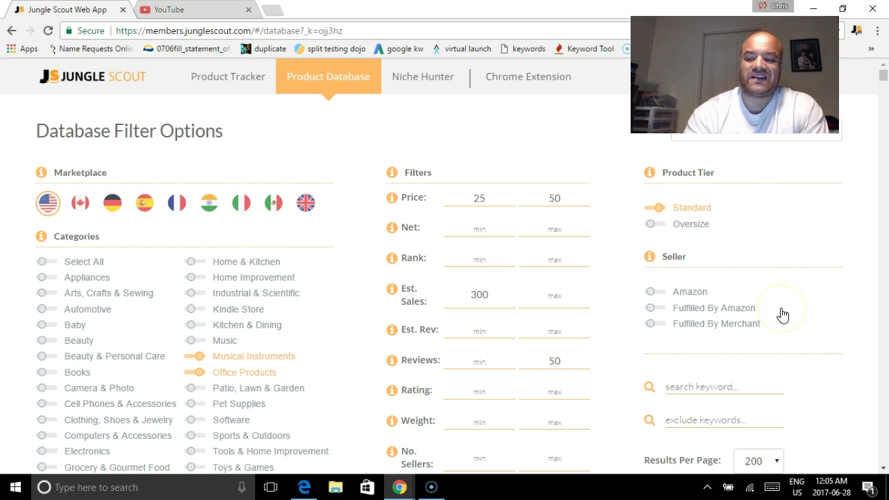
scroll(843, 396, down, 2)
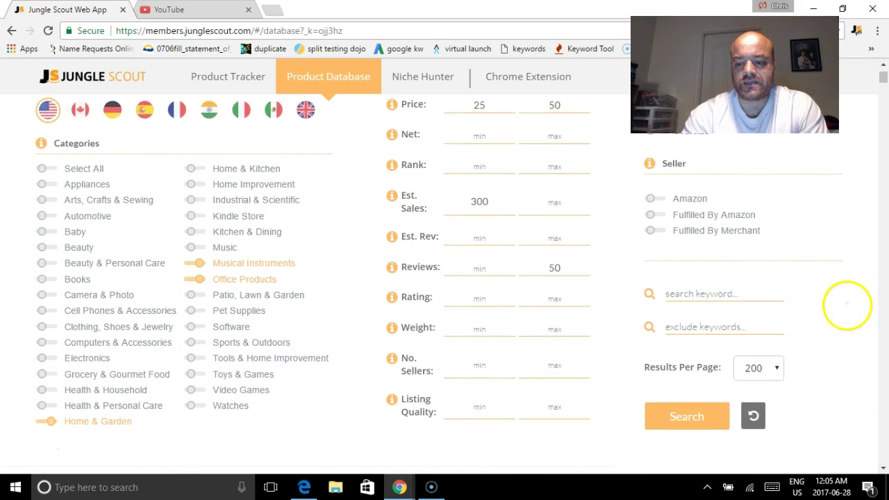
scroll(840, 333, down, 1)
scroll(833, 371, up, 2)
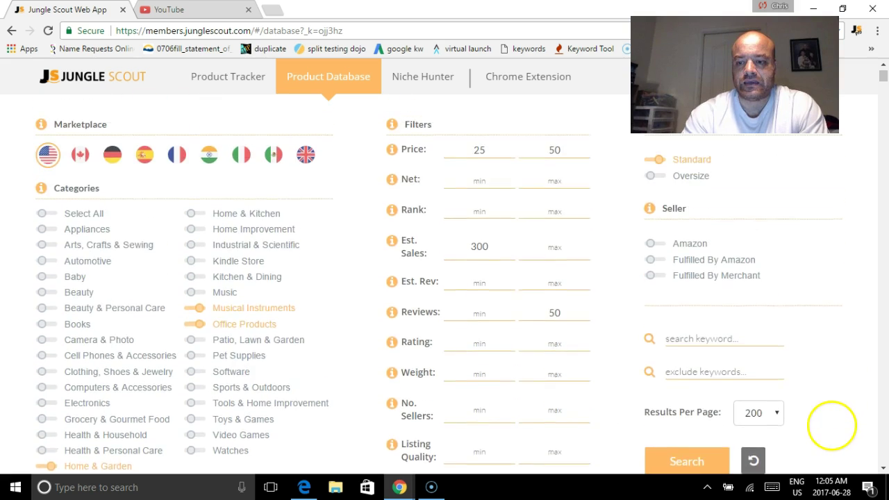
scroll(833, 422, down, 1)
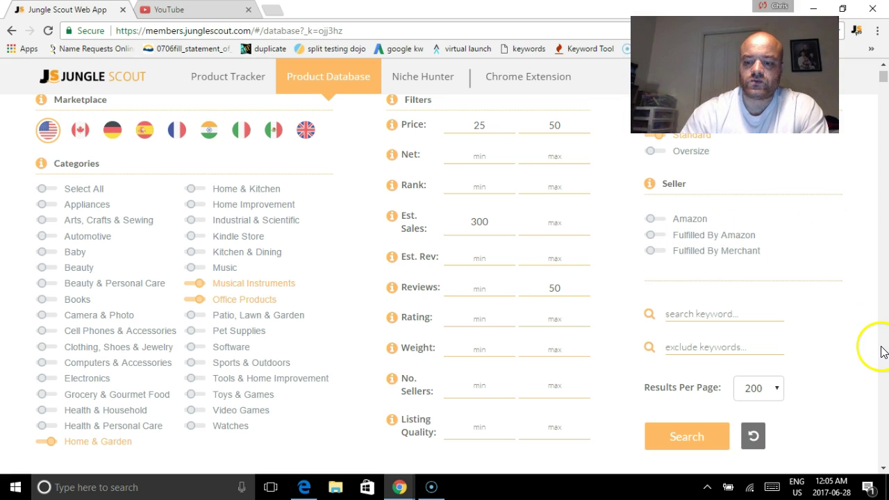
scroll(851, 309, down, 1)
scroll(851, 309, down, 1)
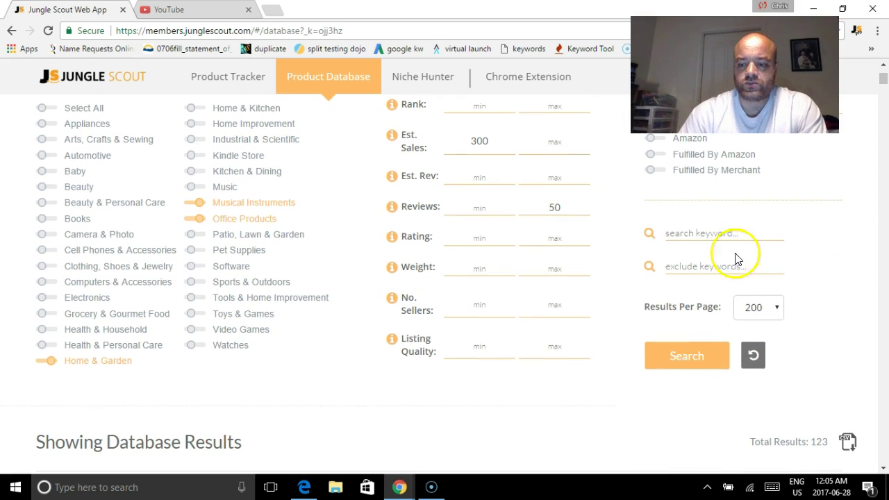
scroll(842, 299, up, 1)
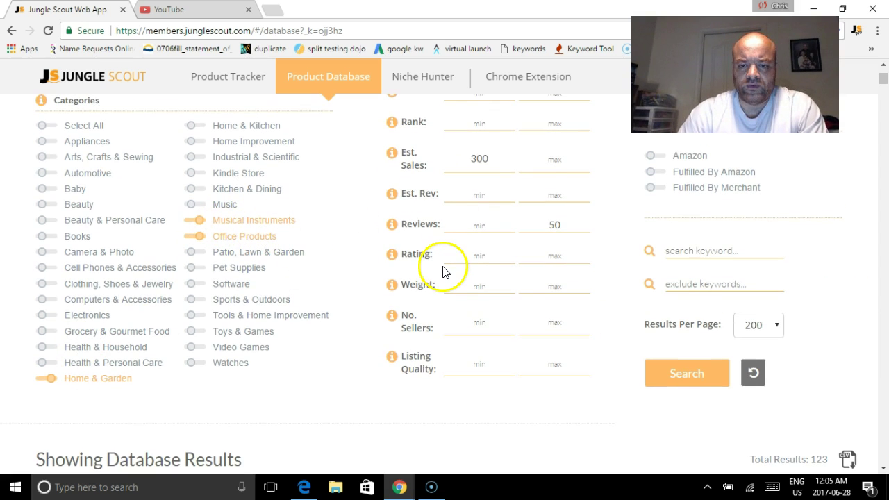
scroll(564, 226, up, 1)
scroll(564, 226, up, 4)
scroll(564, 225, down, 1)
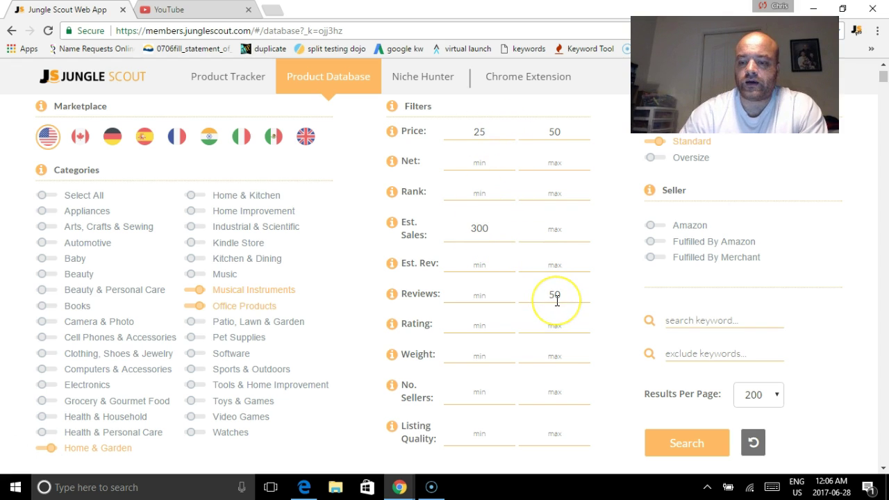
Step: Sort the database results by weight, lightest products first
scroll(829, 287, down, 3)
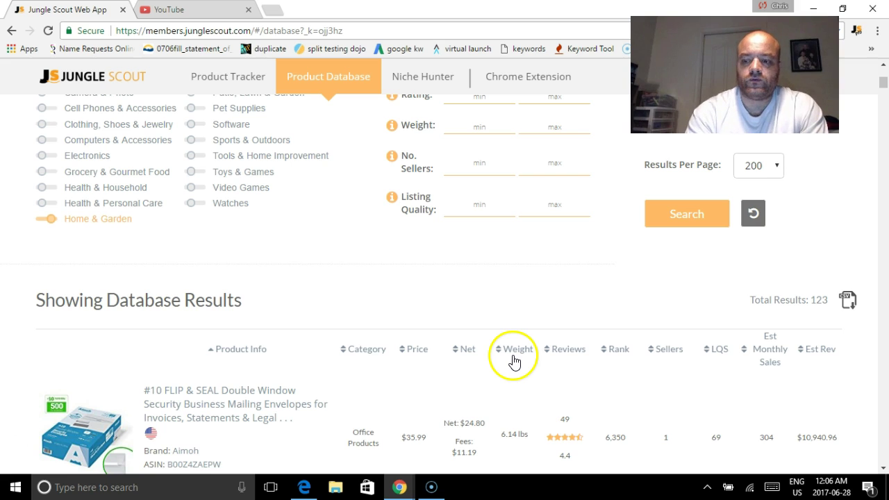
scroll(813, 298, down, 3)
scroll(822, 273, up, 1)
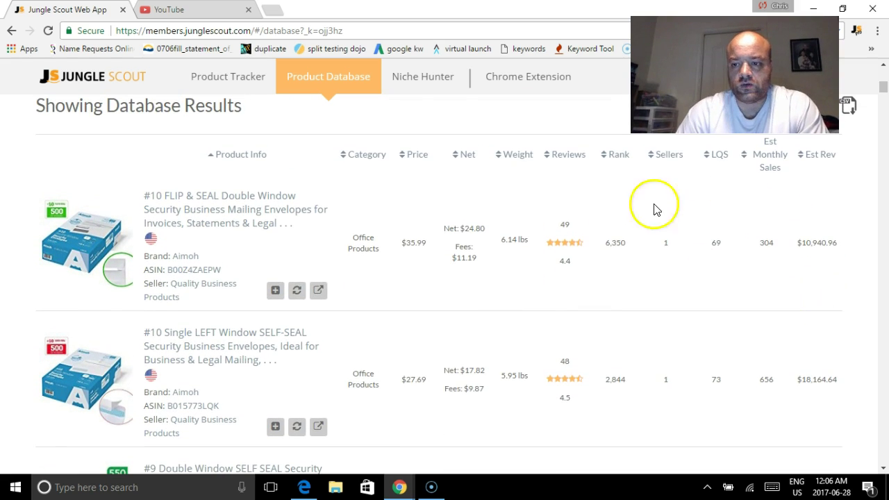
click(523, 160)
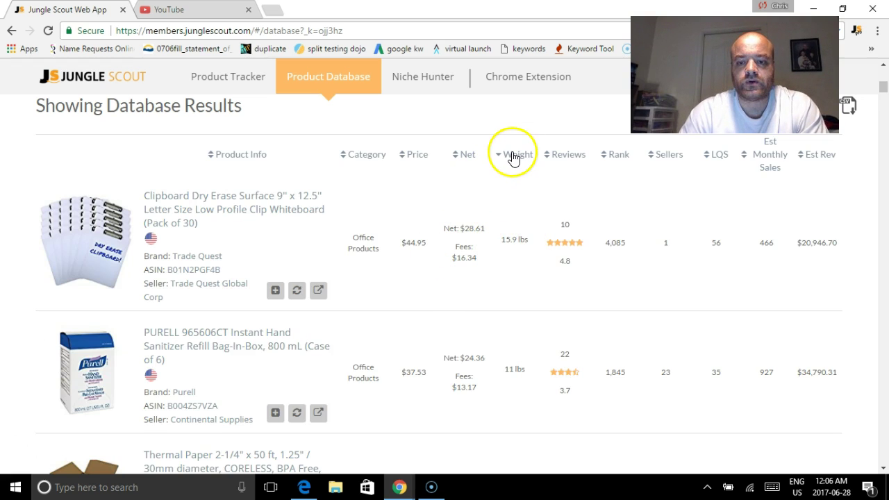
click(512, 157)
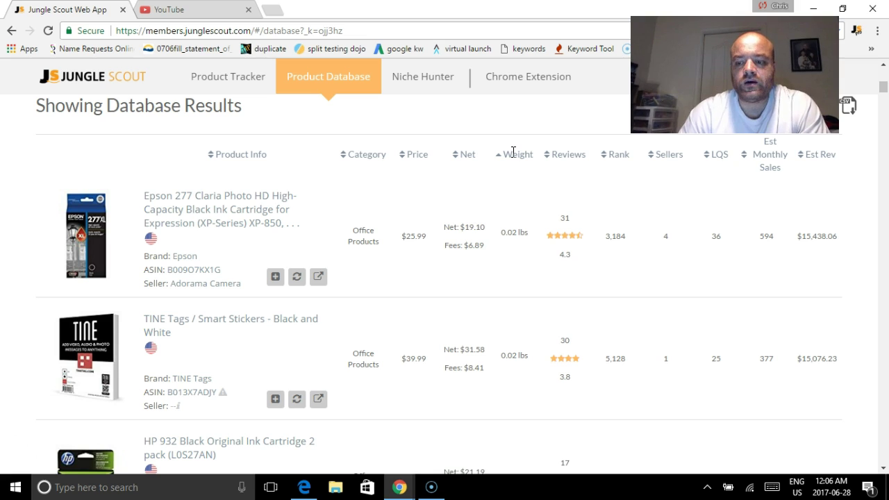
Step: Examine the price, weight, reviews and estimated monthly sales of the lightest products in the results
click(884, 68)
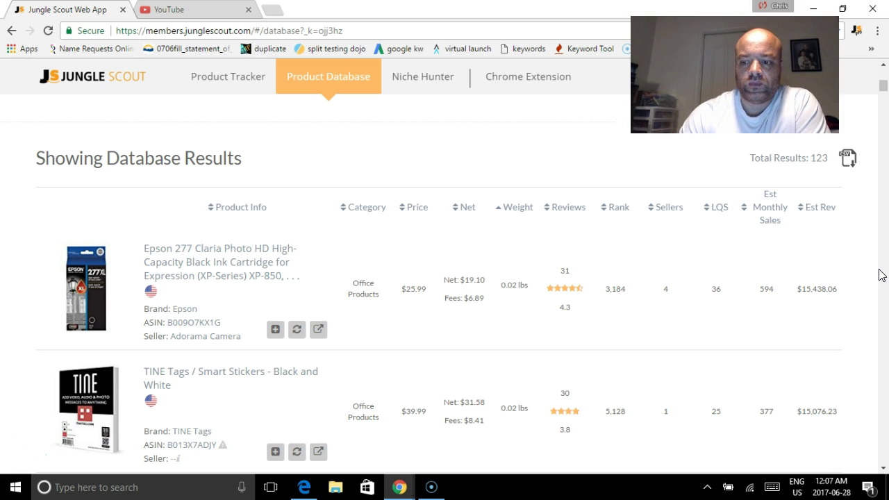
scroll(813, 410, down, 1)
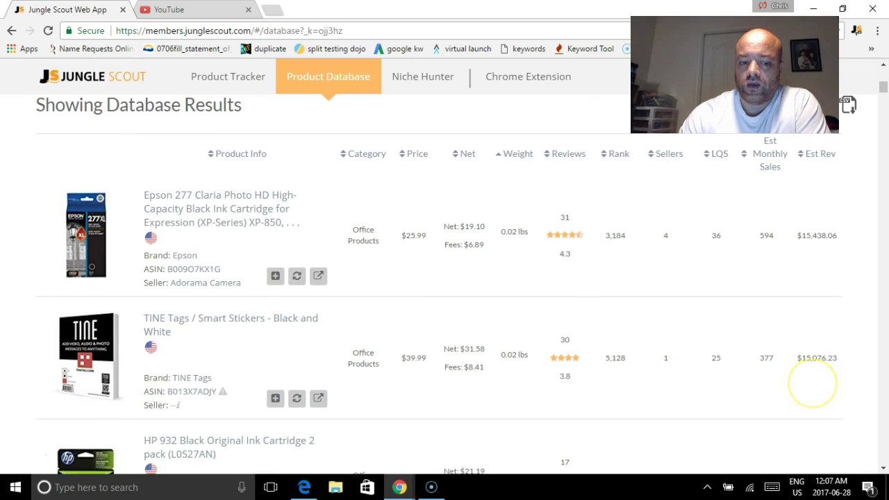
scroll(804, 292, up, 1)
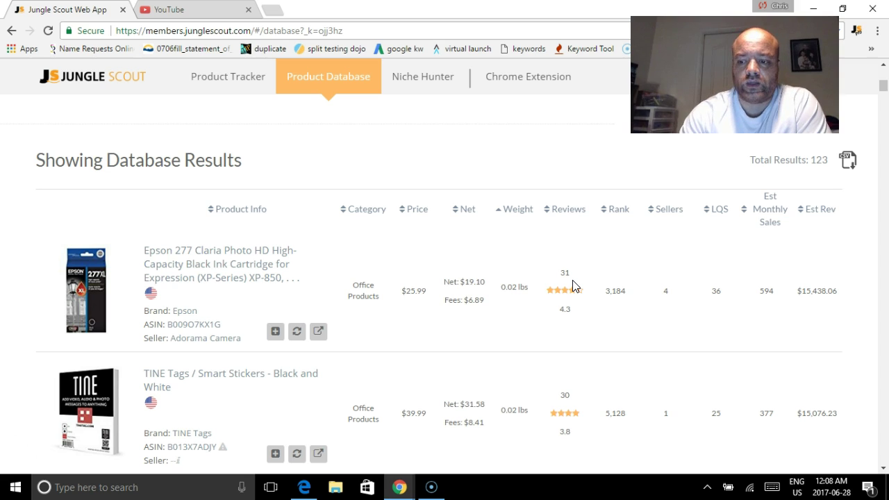
scroll(840, 306, down, 3)
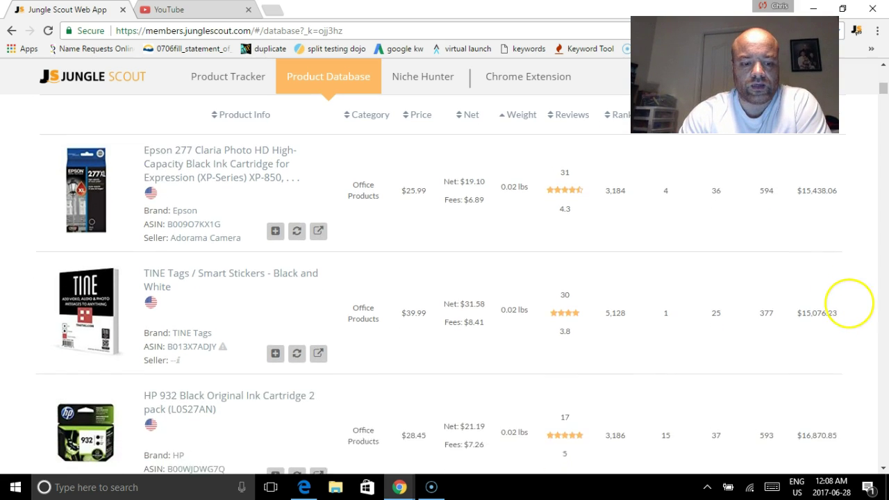
scroll(829, 319, up, 1)
scroll(830, 347, down, 1)
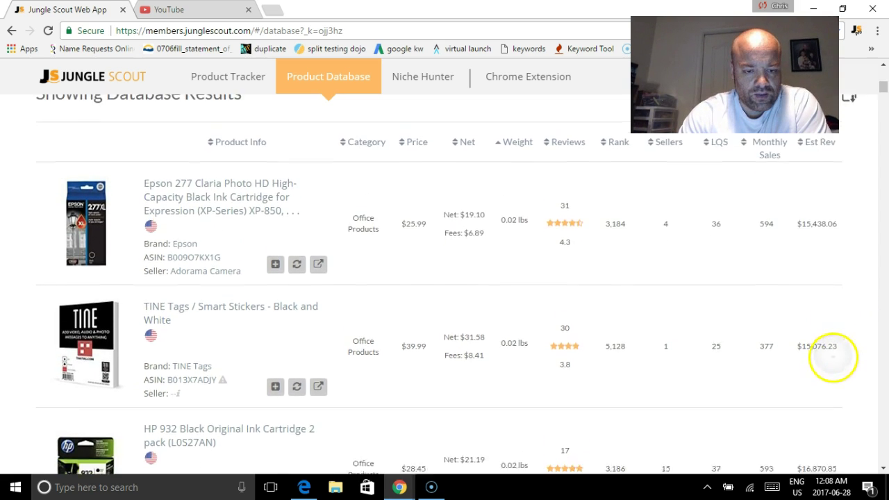
Step: Examine the weight, reviews, sellers and monthly sales of the lightest results, from the ink cartridges through the lapel microphone to the Cross rolling ball pen
scroll(827, 392, down, 1)
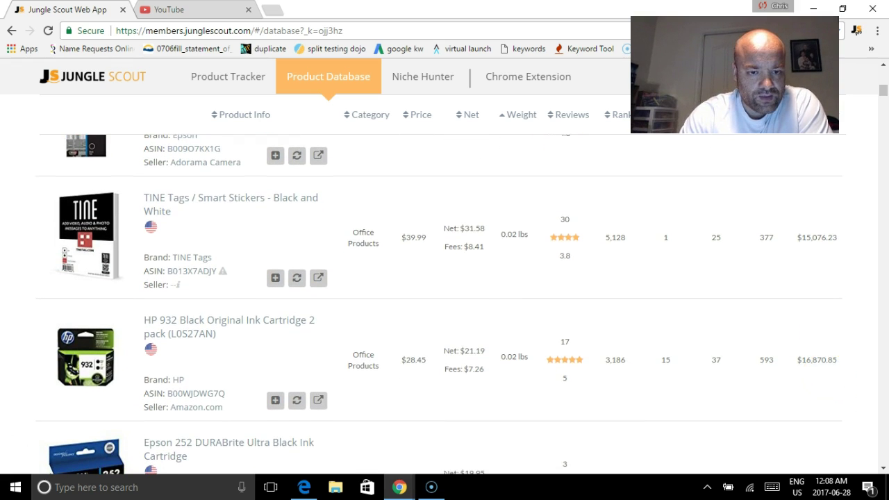
scroll(823, 357, down, 4)
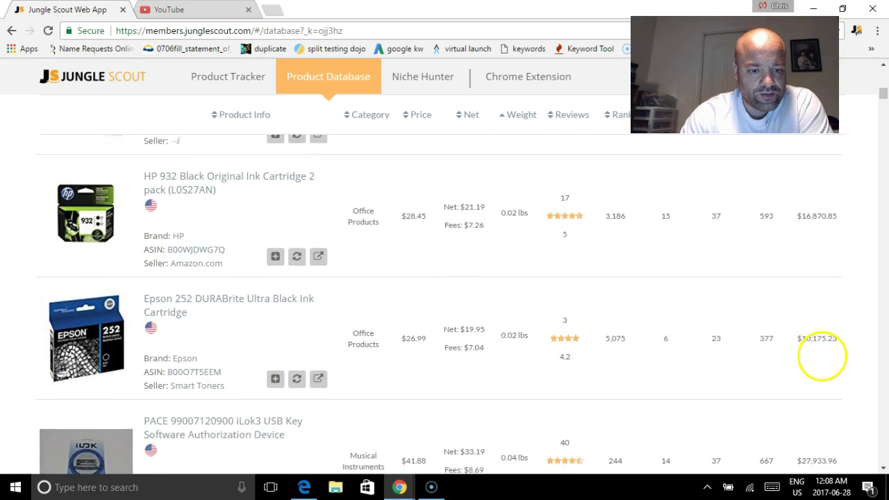
scroll(817, 353, down, 6)
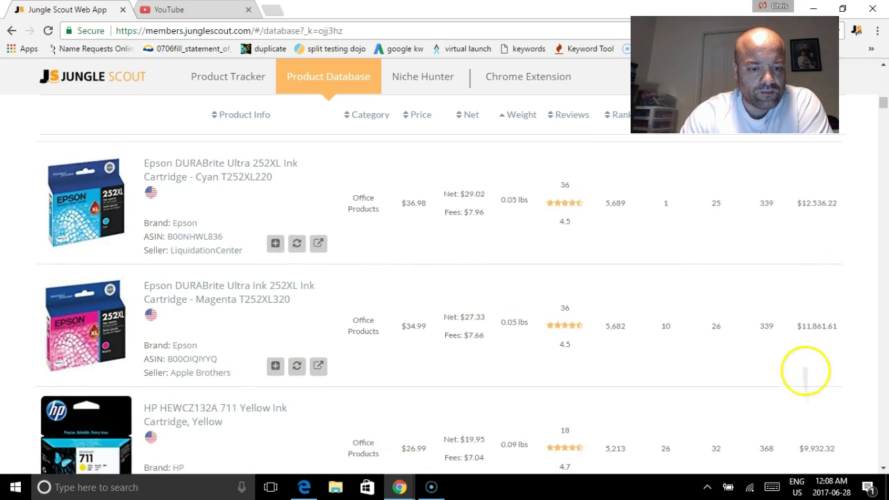
scroll(803, 340, up, 1)
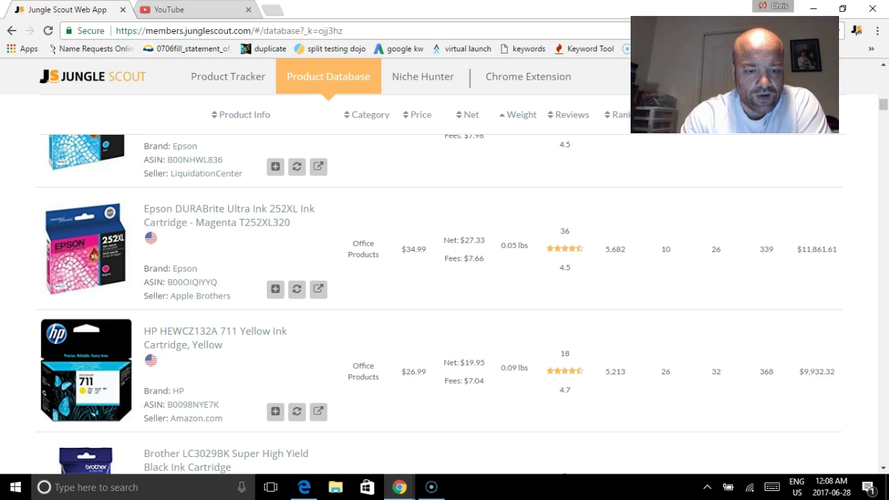
scroll(820, 272, down, 8)
scroll(808, 335, up, 1)
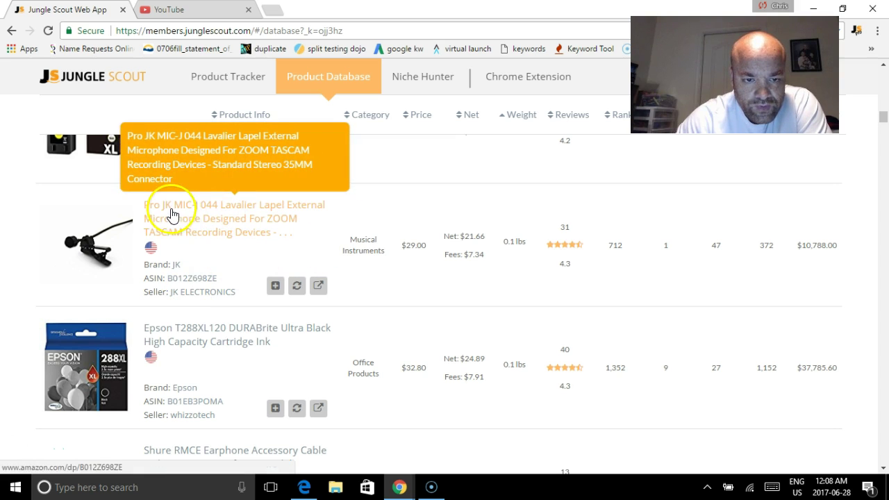
scroll(793, 290, down, 4)
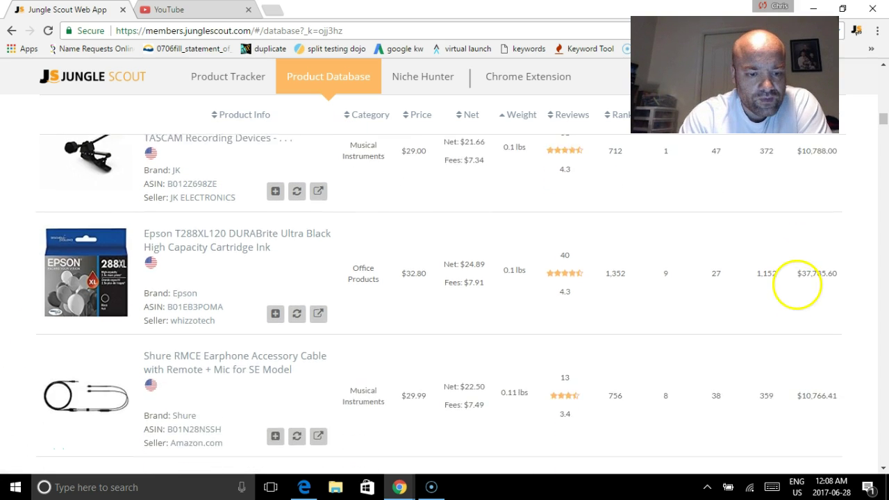
scroll(781, 389, up, 1)
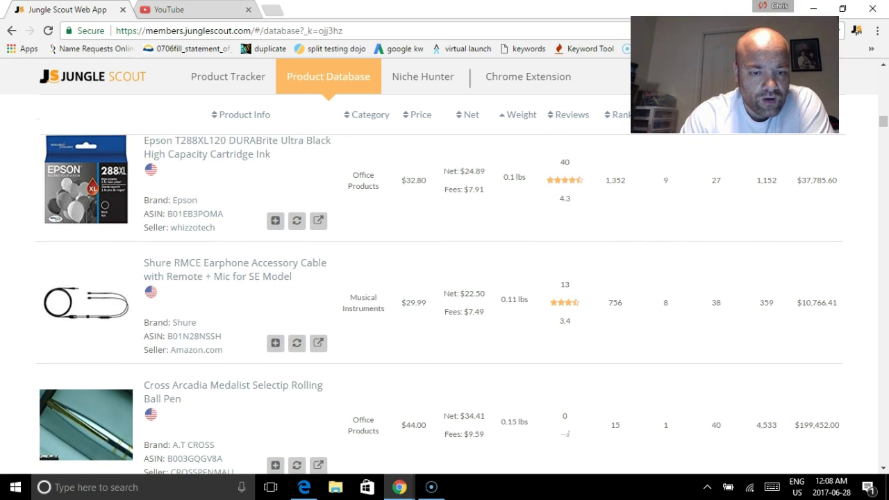
scroll(767, 347, down, 1)
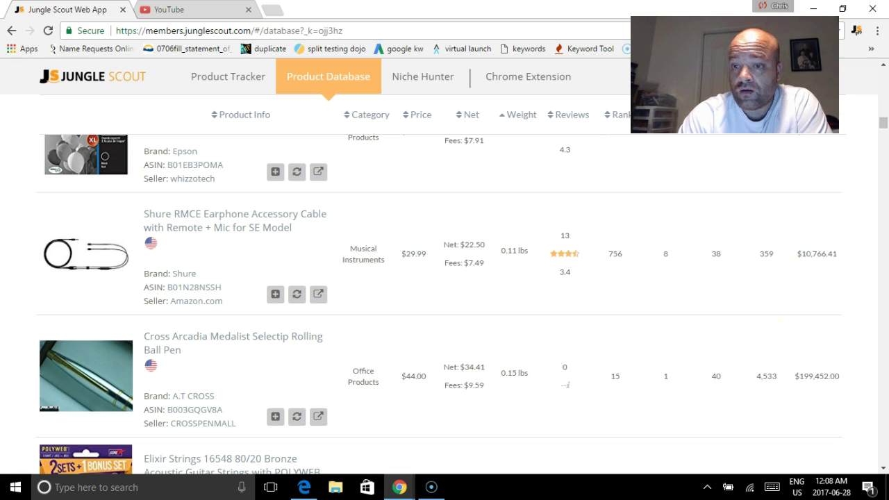
scroll(763, 377, down, 1)
scroll(776, 341, down, 1)
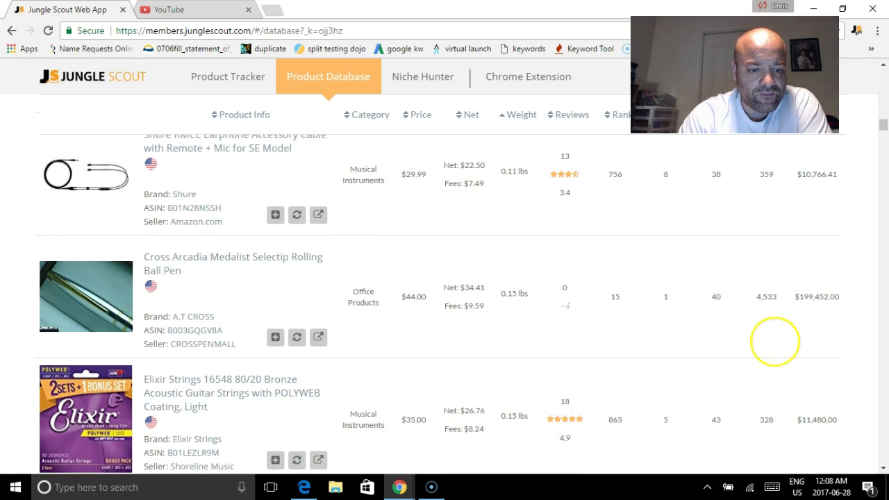
scroll(769, 361, up, 1)
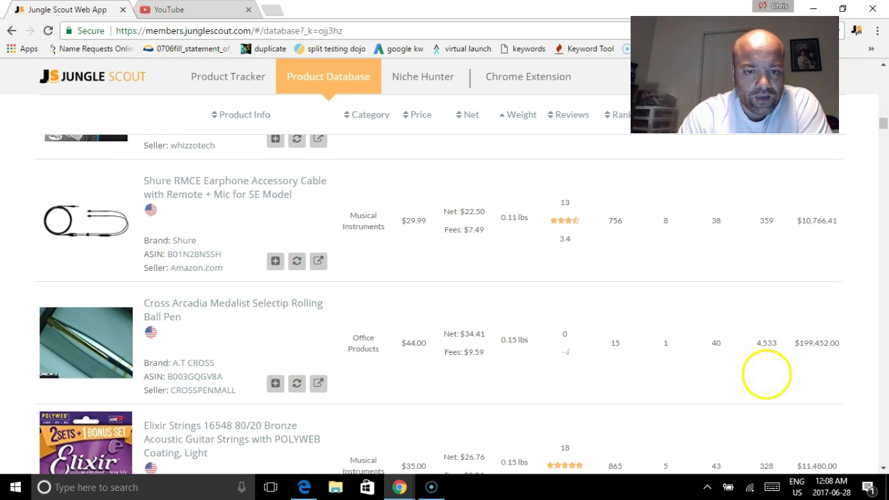
Step: Open the Amazon listing of the green acapella DH Vibratory PEP Therapy System and return to the product database results
scroll(769, 361, down, 4)
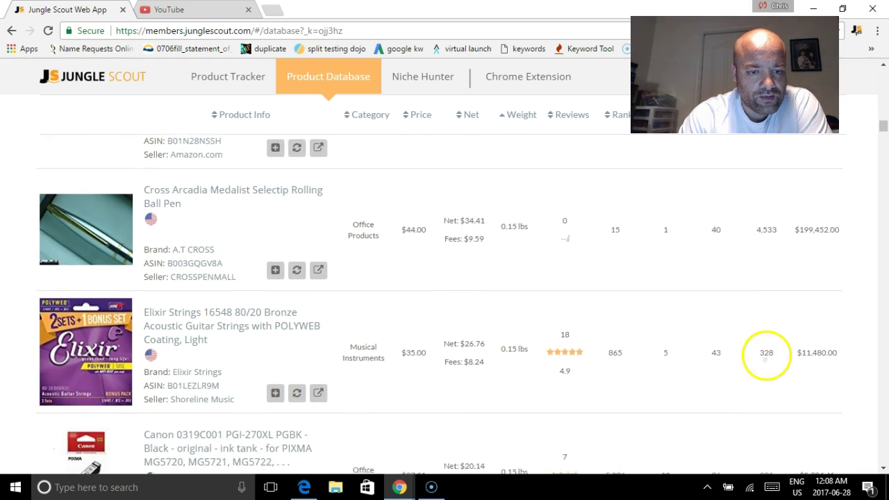
scroll(769, 340, down, 6)
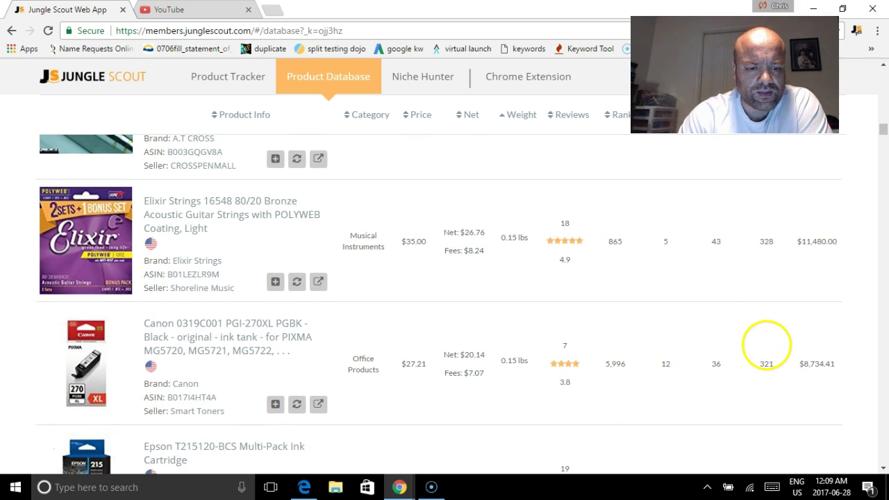
scroll(766, 385, down, 8)
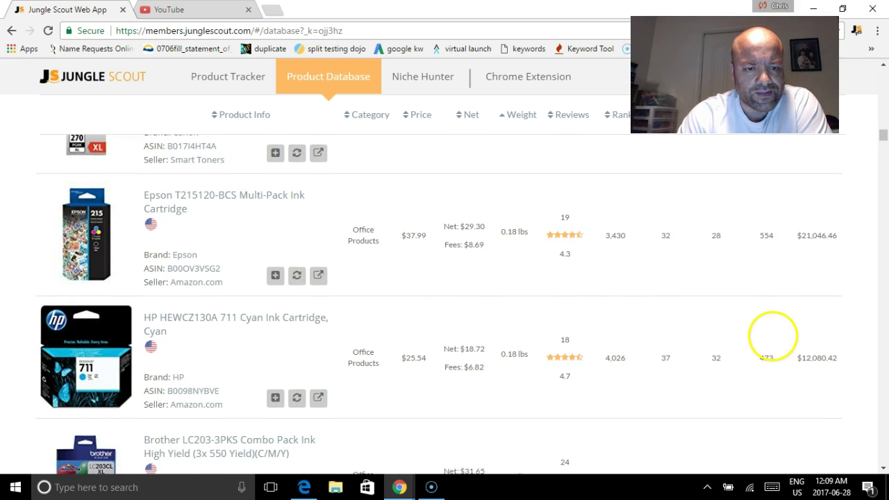
scroll(759, 361, down, 12)
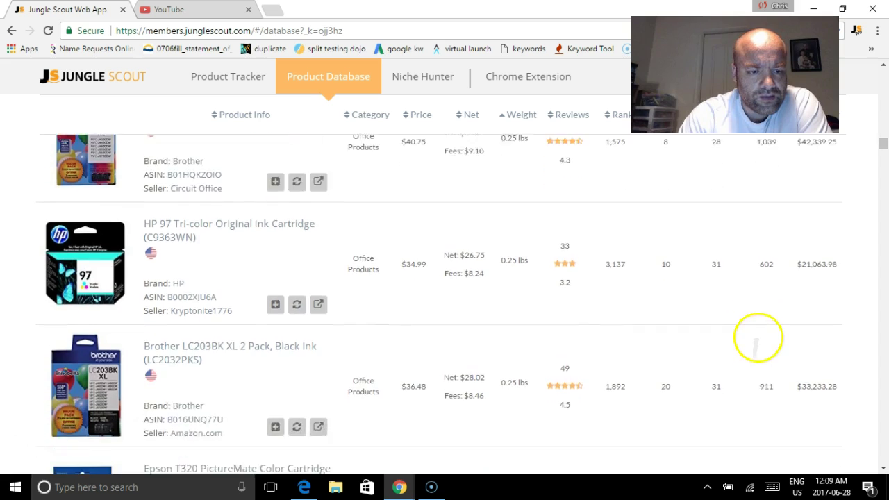
scroll(751, 375, down, 1)
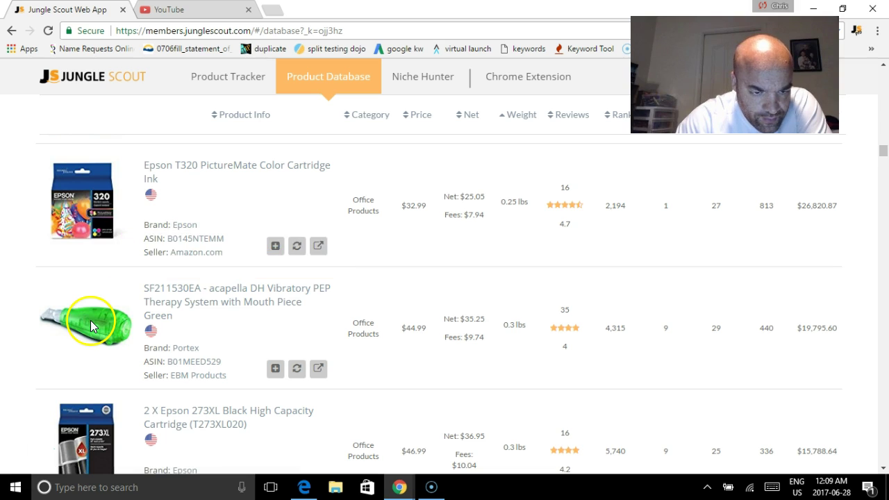
click(234, 301)
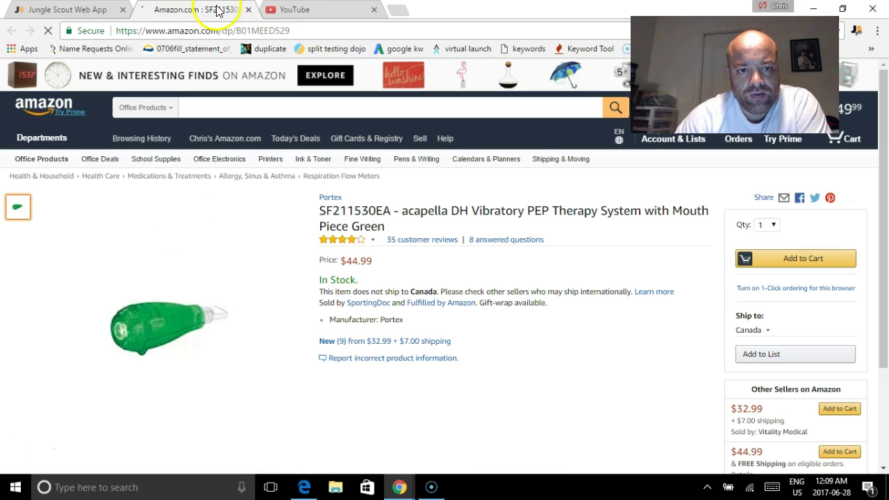
click(68, 8)
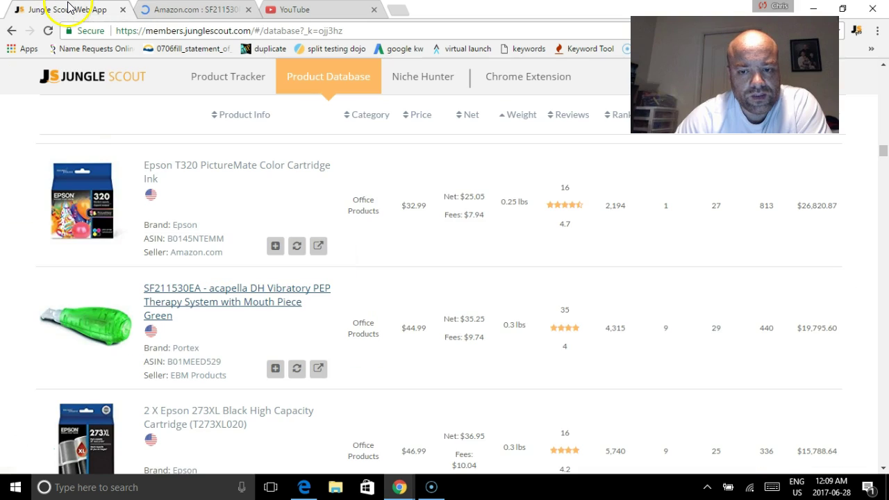
Step: Open the Amazon listing of the 1st, 2nd and 3rd Place Premium Award Ribbons 75-count bundle and return to the database results
scroll(810, 351, down, 4)
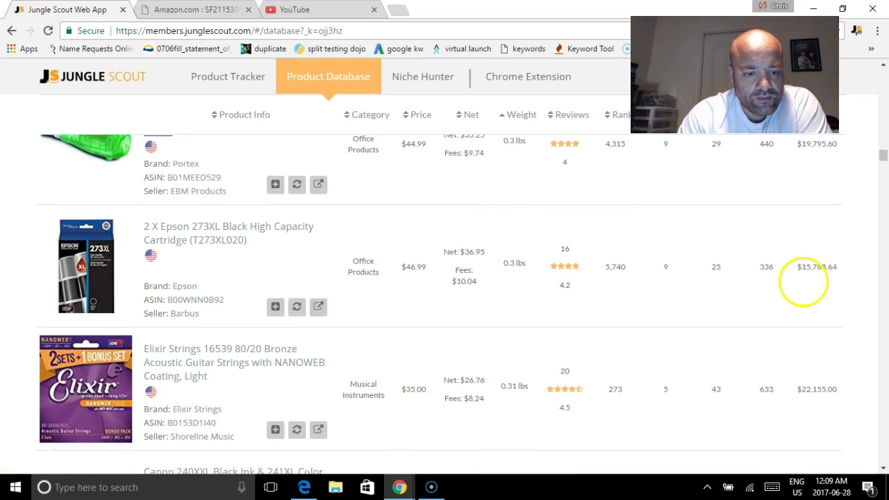
scroll(794, 309, down, 6)
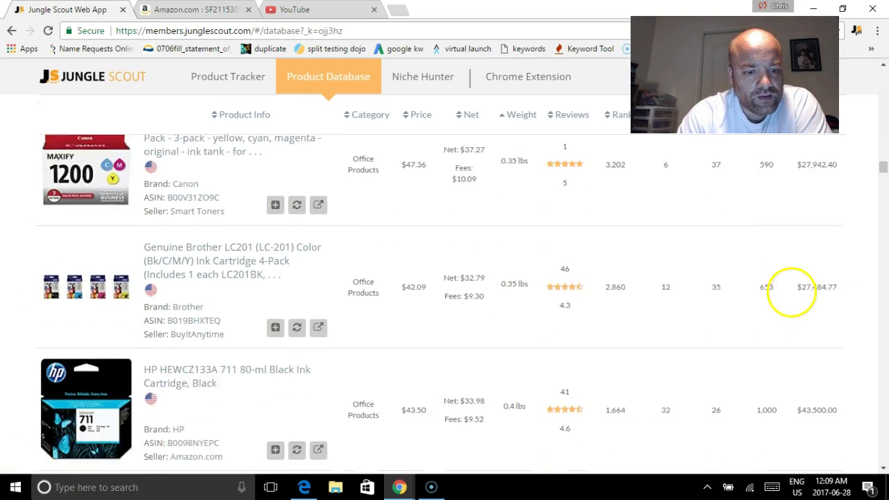
scroll(779, 347, down, 4)
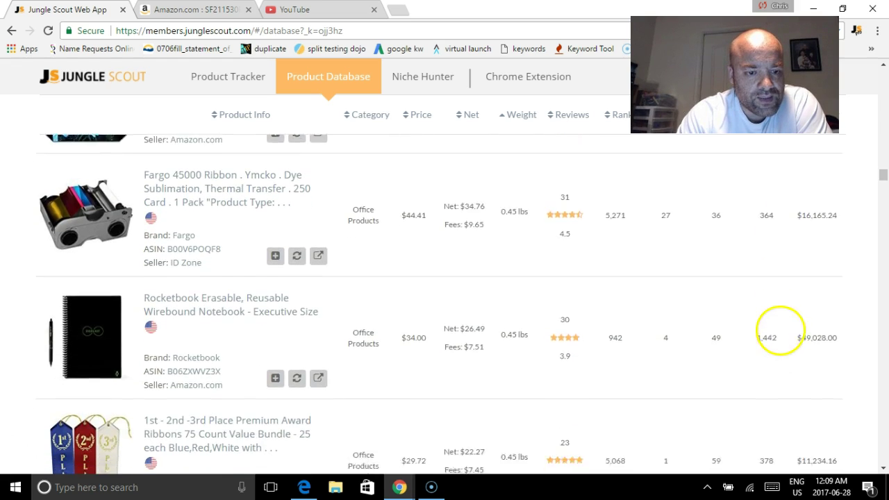
scroll(780, 331, down, 2)
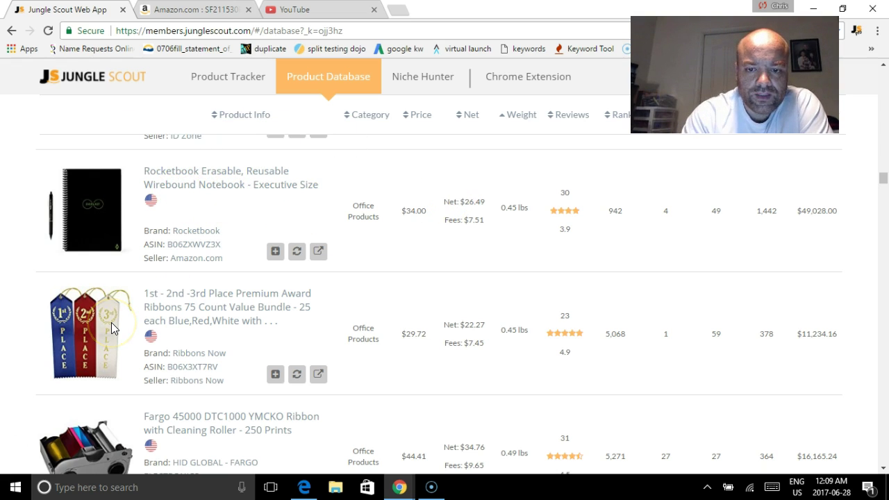
scroll(757, 348, down, 3)
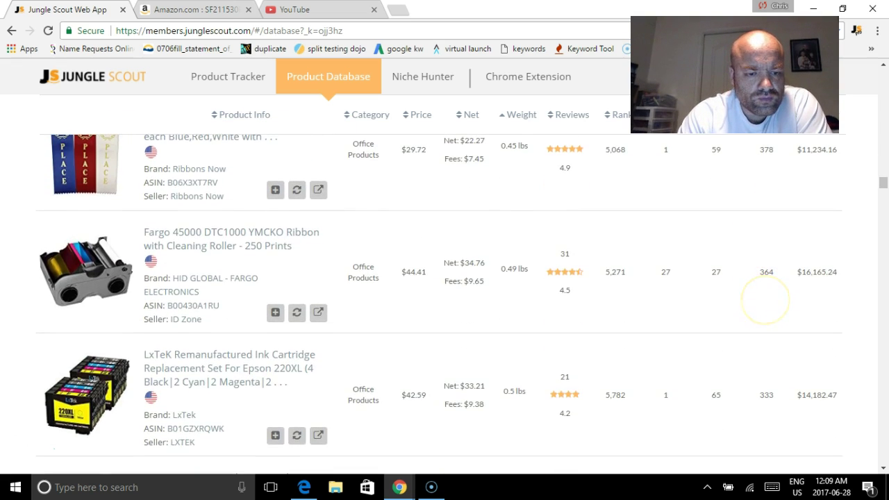
scroll(764, 300, up, 1)
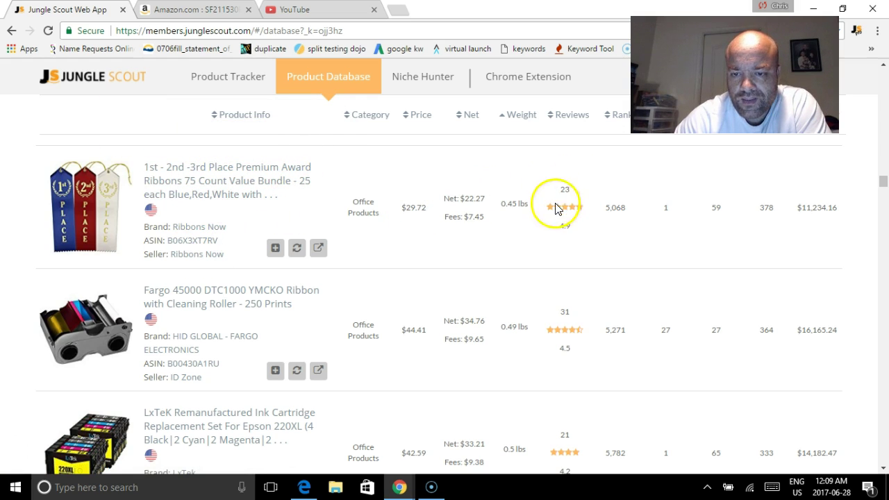
click(200, 194)
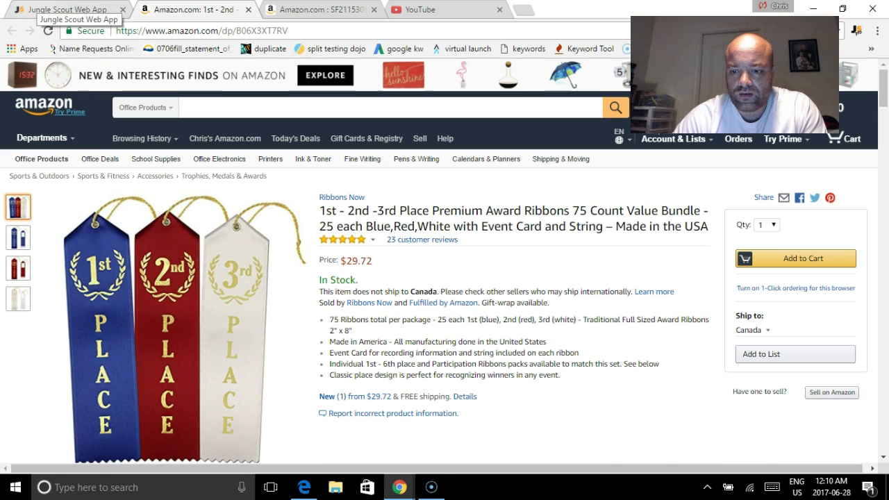
click(62, 9)
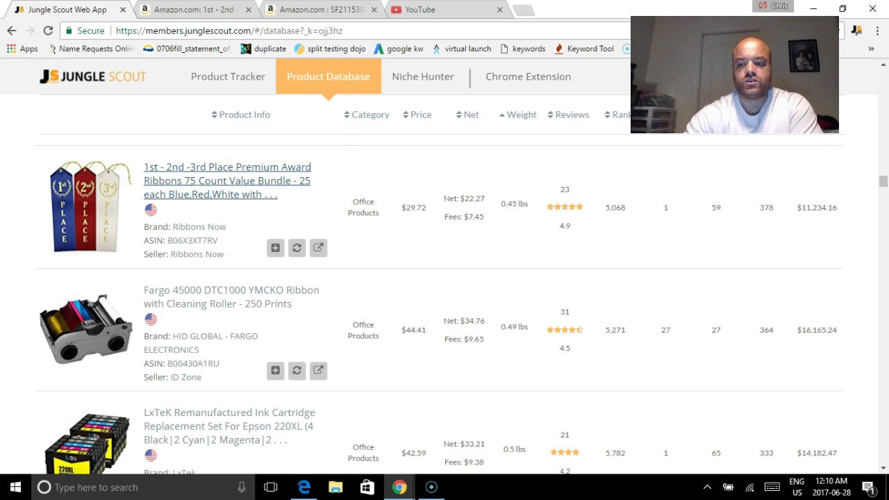
Step: Open the Amazon listing of the Deep Dream UV Black Light LED strip and return to the database results
scroll(762, 373, down, 4)
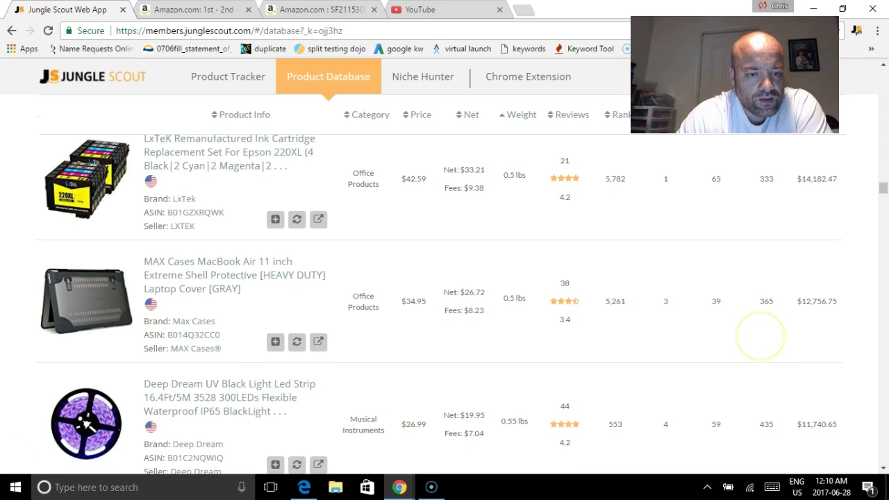
scroll(763, 327, down, 1)
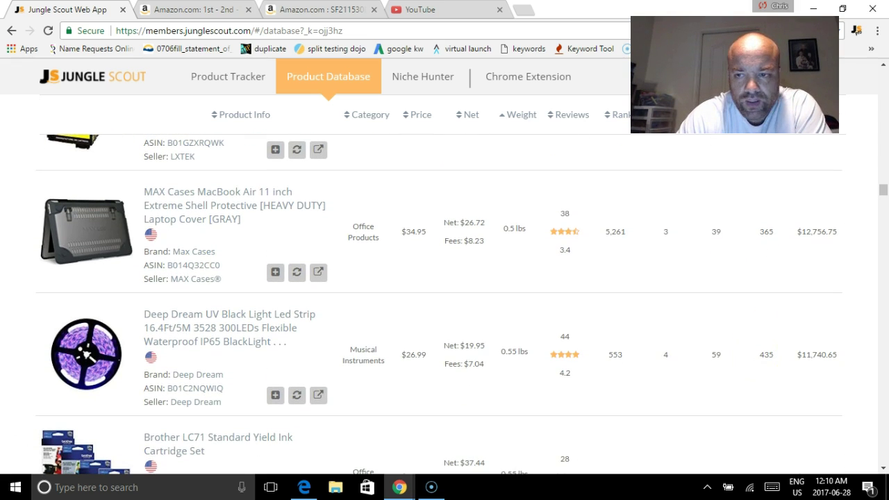
scroll(748, 373, down, 1)
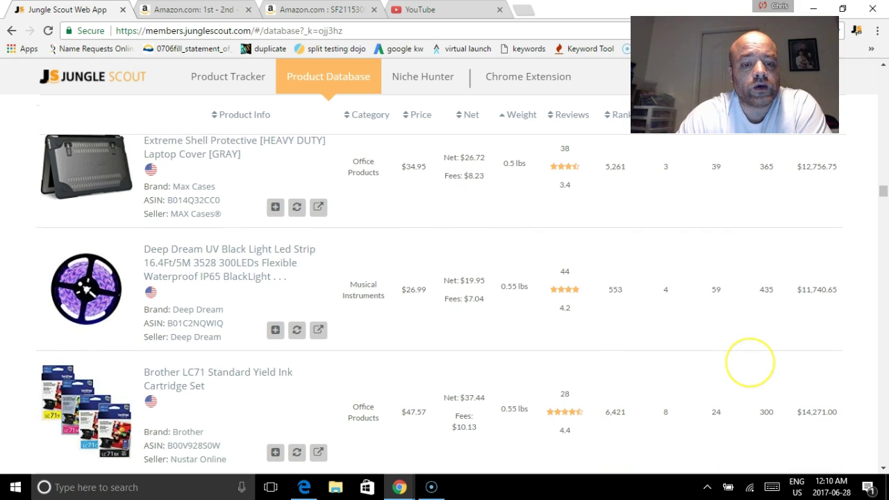
scroll(750, 361, down, 1)
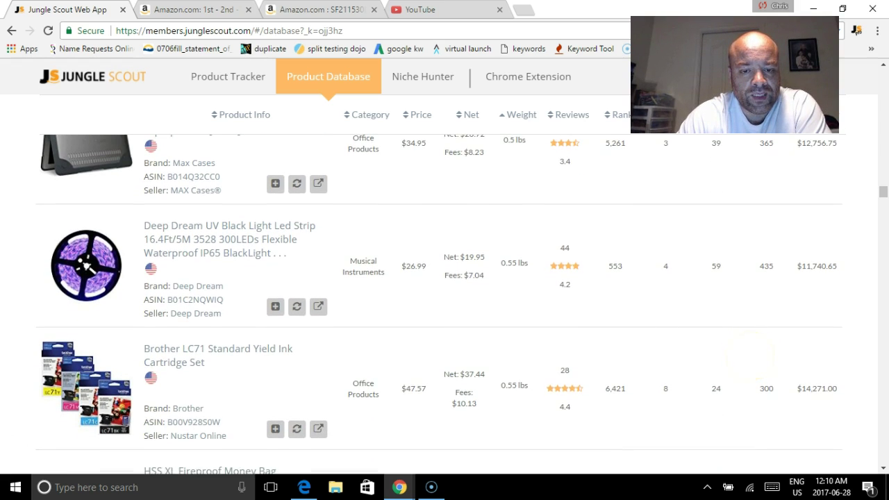
scroll(750, 358, down, 1)
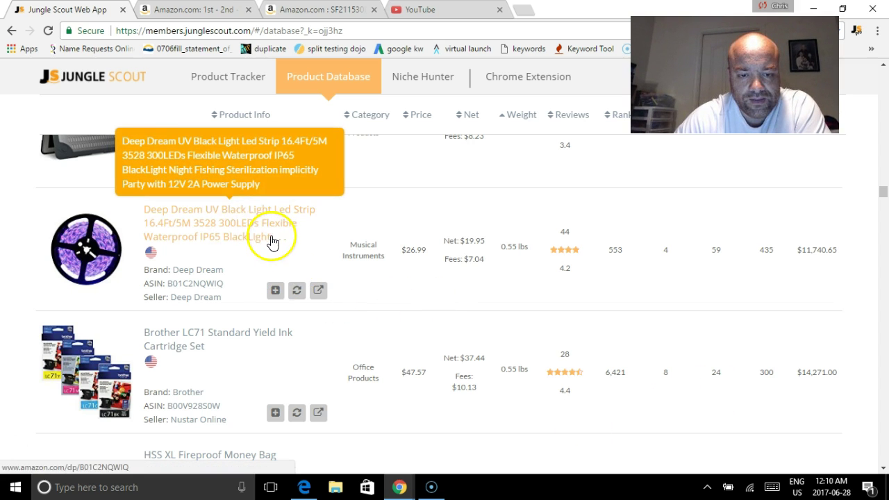
click(198, 223)
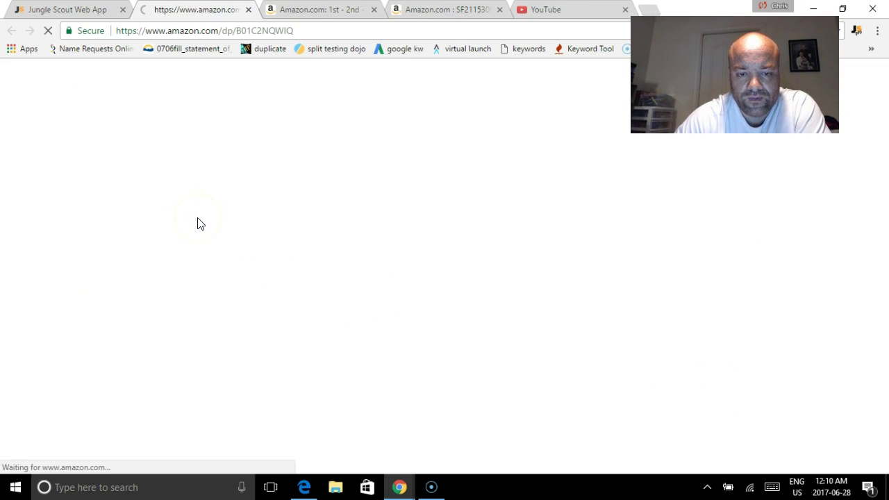
click(45, 9)
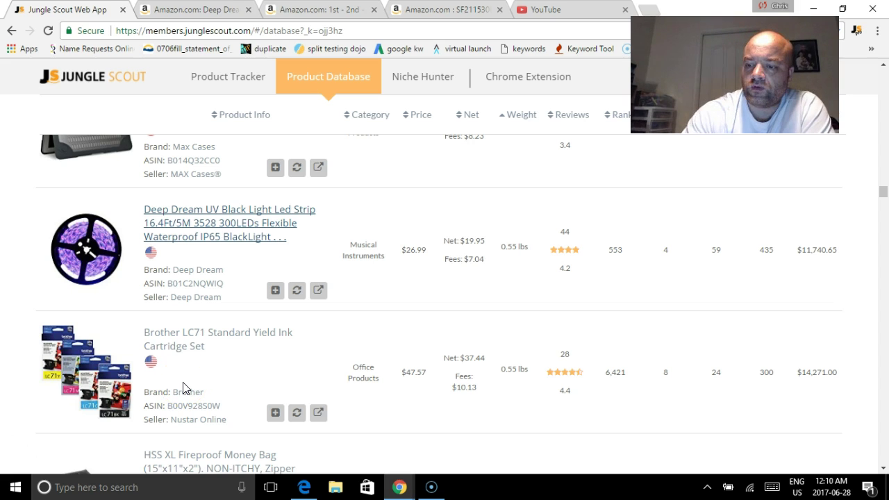
Step: Open the Amazon listing of the ETA hand2mind Safe-T Plastic 4" 360-degrees Protractor set of 24 and return to the database results
scroll(778, 308, down, 6)
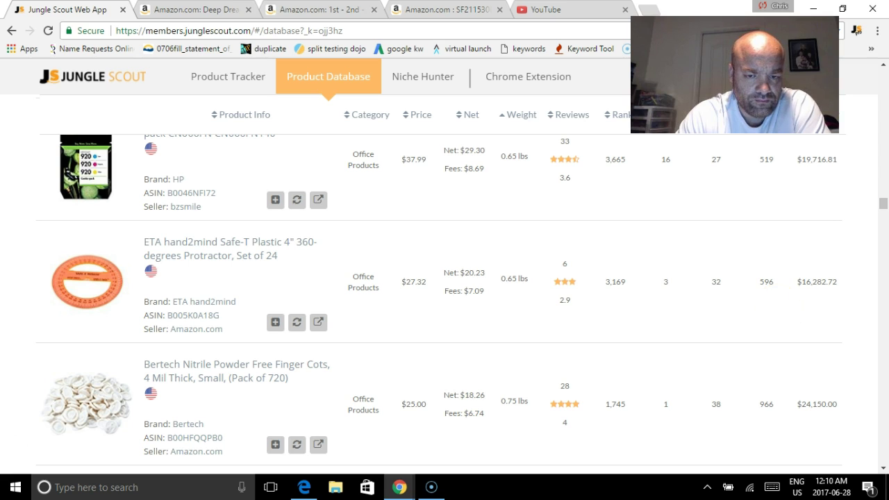
scroll(769, 373, down, 2)
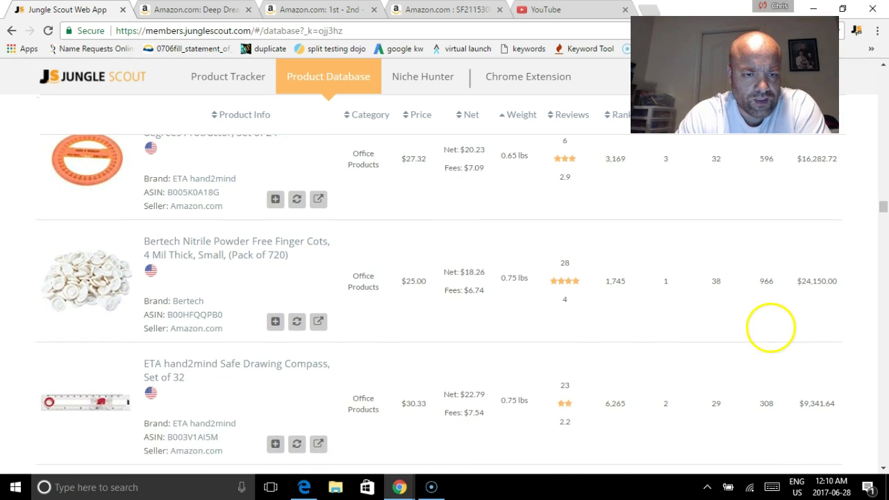
scroll(768, 347, up, 1)
scroll(767, 367, up, 1)
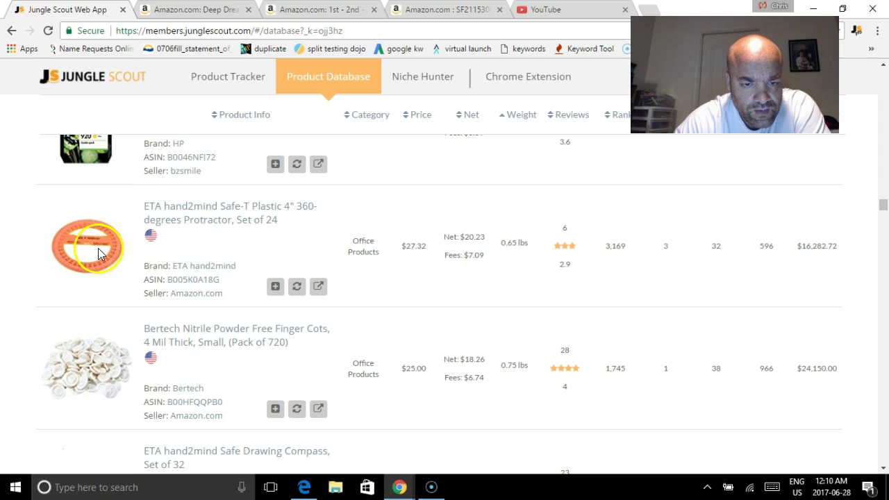
click(231, 211)
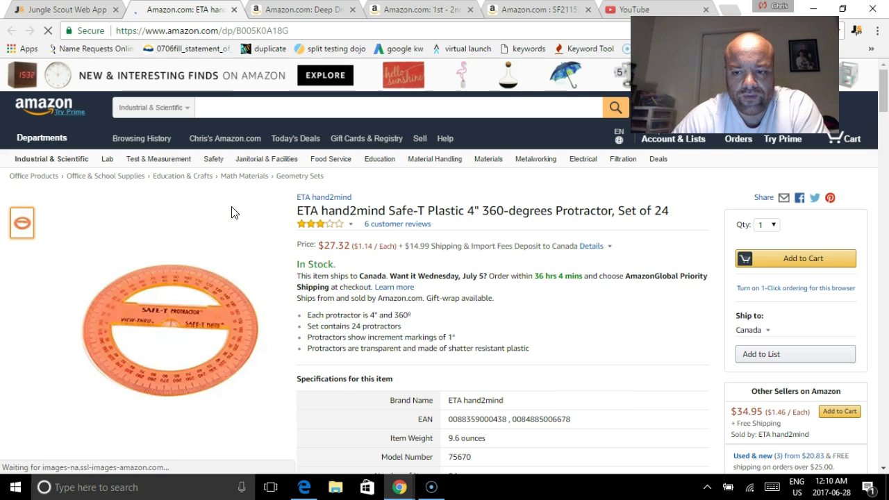
mouse_move(182, 326)
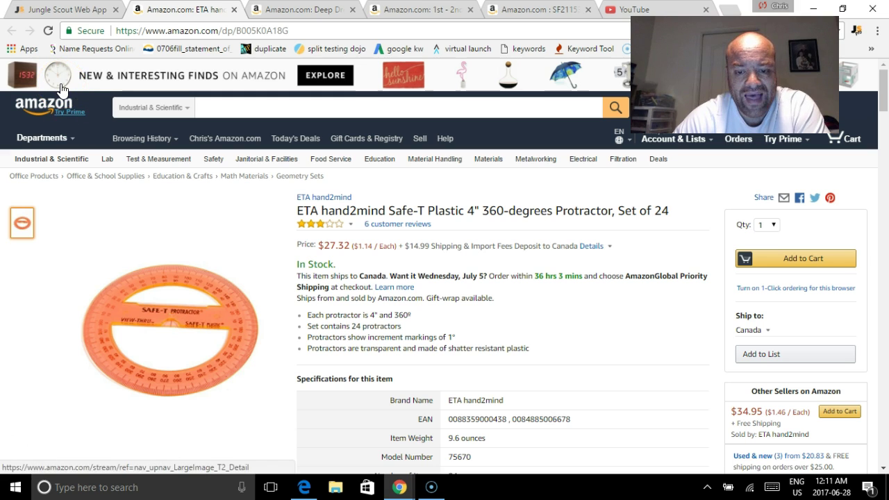
click(79, 9)
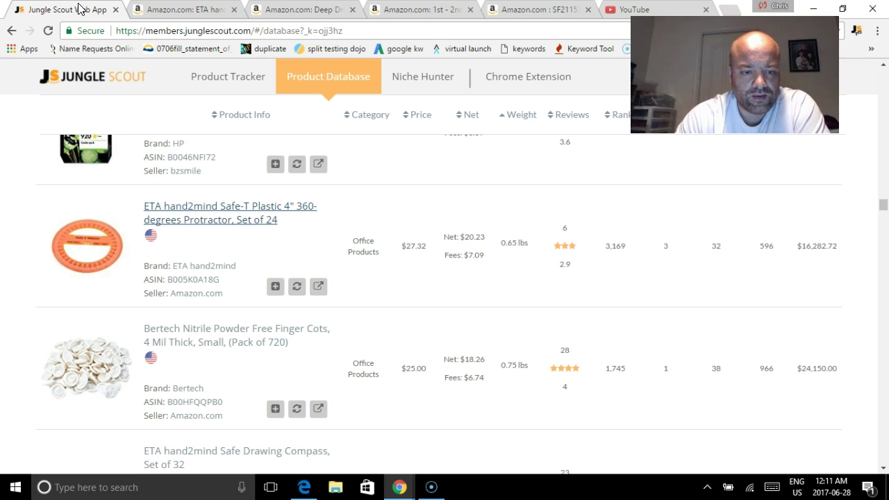
Step: Open the Amazon listing of the Bertech Nitrile Powder Free Finger Cots in Small, pack of 720, and return to the database results
scroll(778, 298, down, 2)
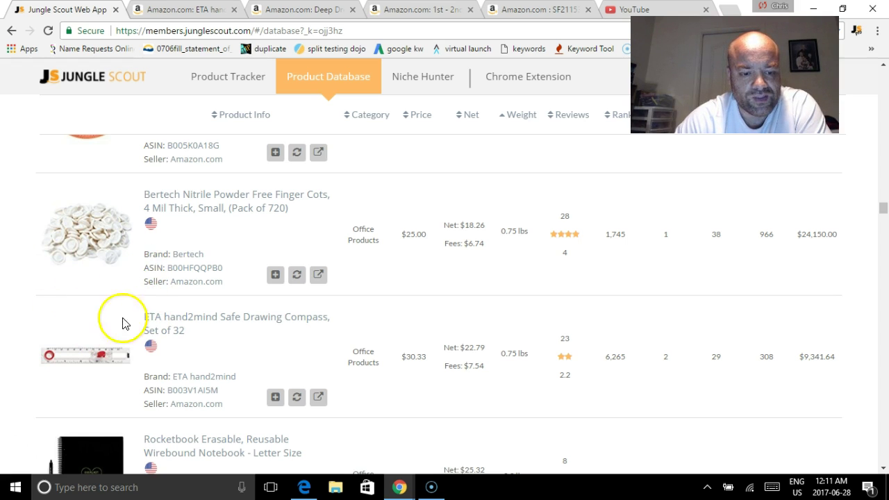
click(207, 196)
click(58, 10)
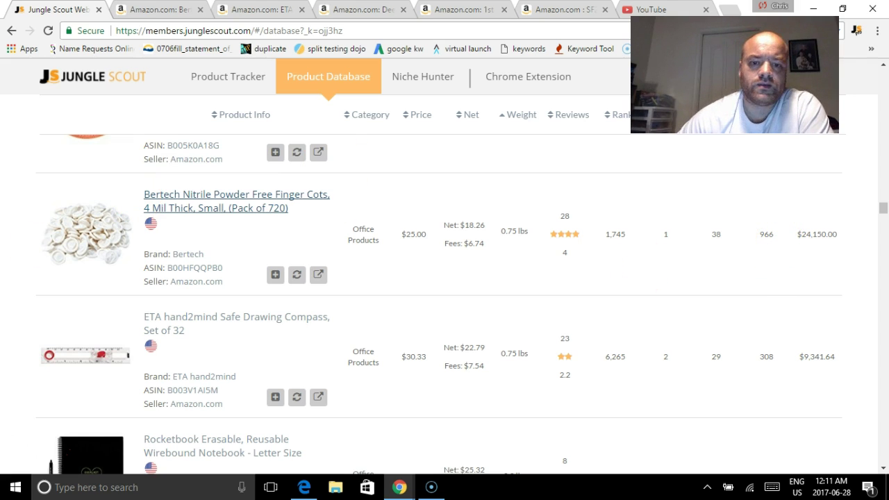
Step: Open the Amazon listing of the Junipers Expandable Wooden Hat Mug Coat Office Wall Rack, Pack of 2, and return to the database results
scroll(792, 319, down, 2)
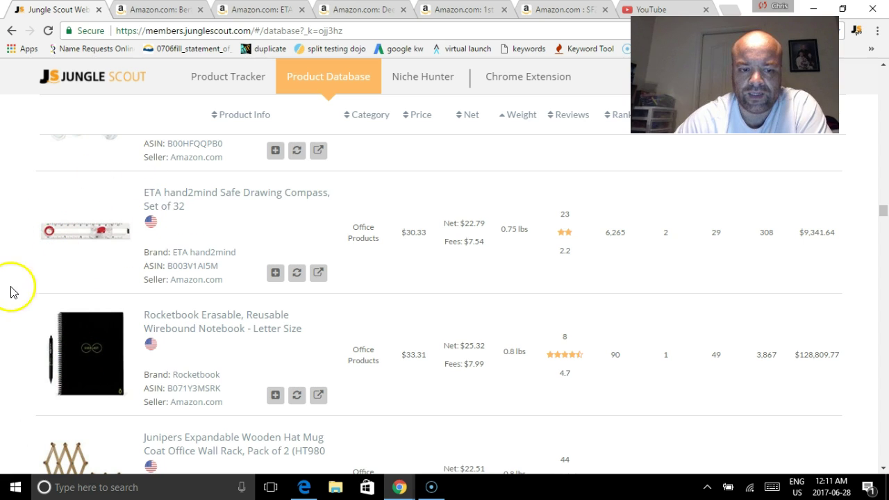
scroll(794, 302, down, 3)
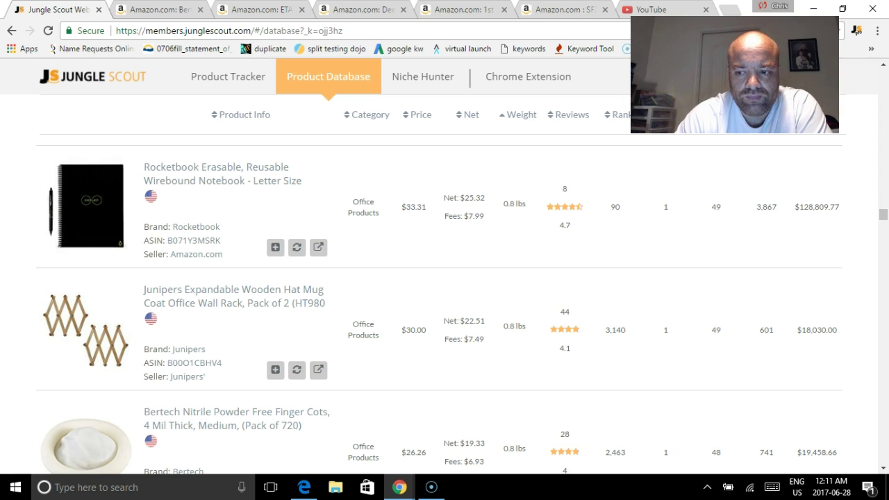
scroll(780, 371, up, 2)
scroll(780, 371, down, 3)
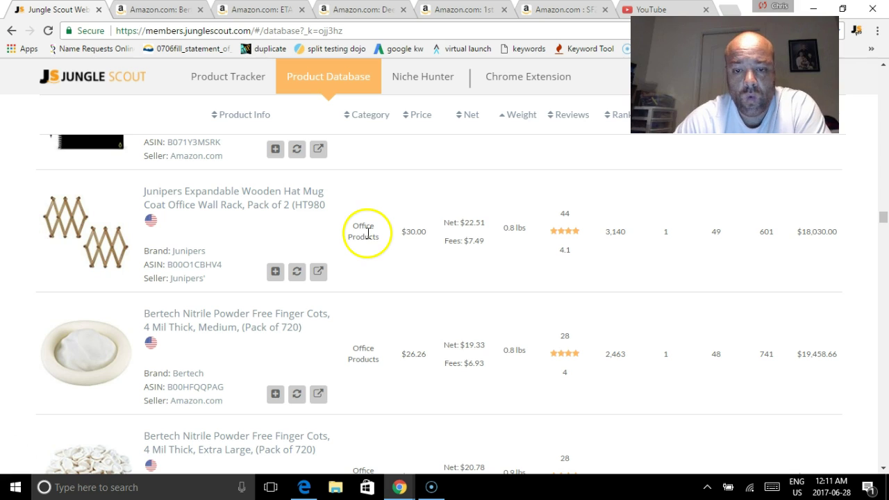
click(311, 211)
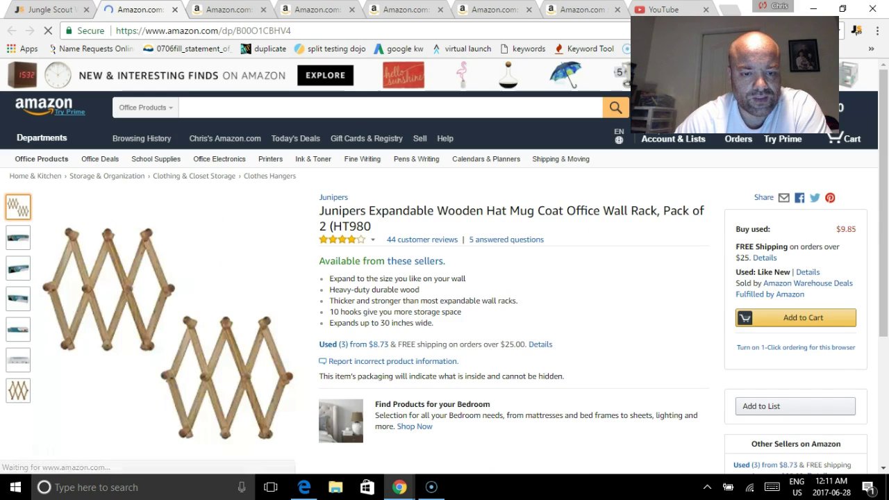
key(ctrl+shift+Tab)
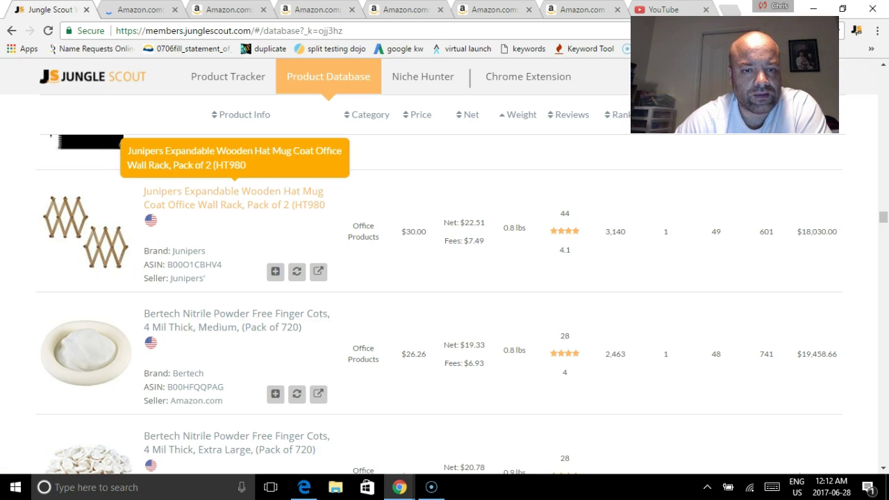
Step: Open the Amazon listing of the Bertech Nitrile Powder Free Finger Cots in Medium, pack of 720, and return to the database results
scroll(763, 302, down, 3)
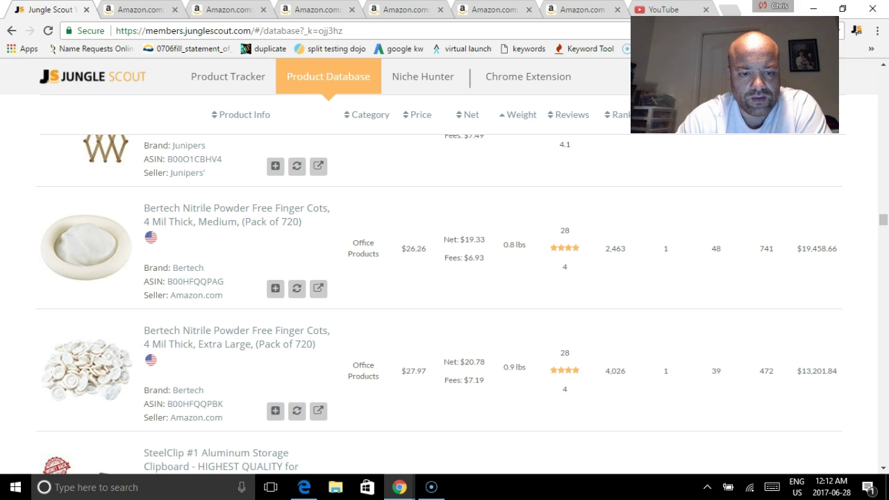
scroll(742, 358, down, 1)
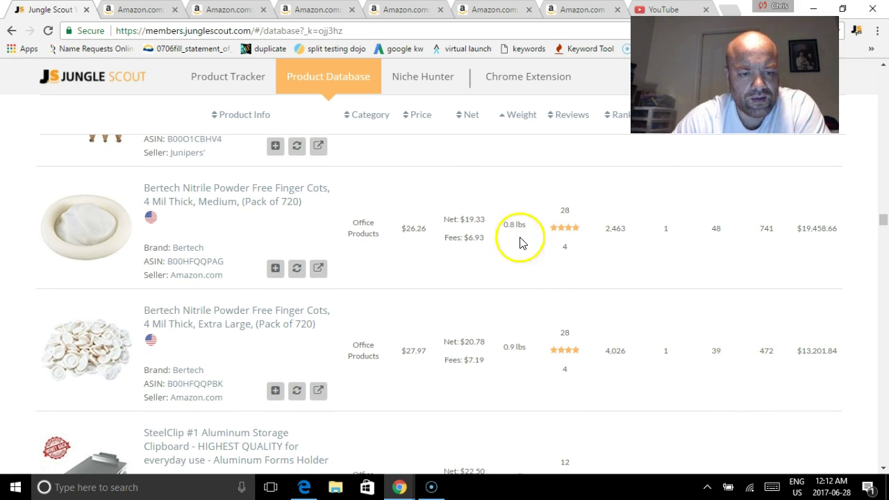
click(213, 210)
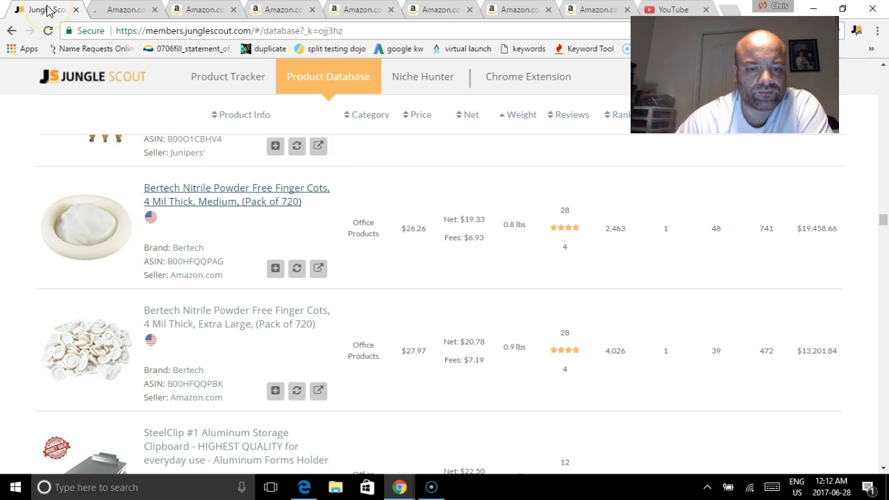
Step: Open the Amazon listing of the SteelClip #1 Aluminum Storage Clipboard, review its product details and return to the database results
scroll(760, 333, down, 3)
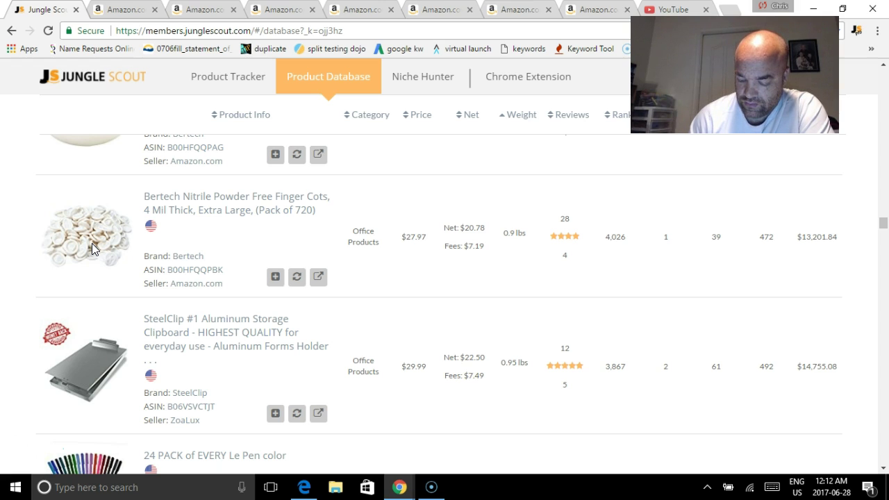
scroll(746, 305, down, 2)
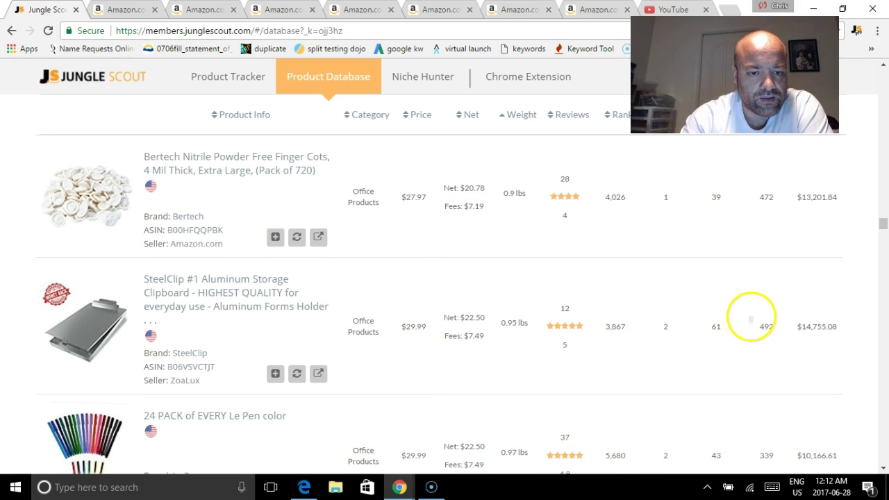
scroll(735, 326, down, 1)
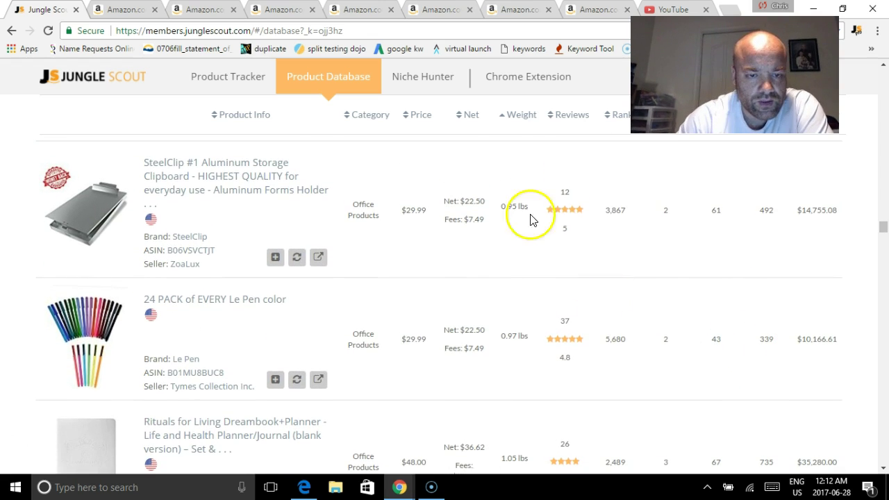
scroll(594, 278, up, 1)
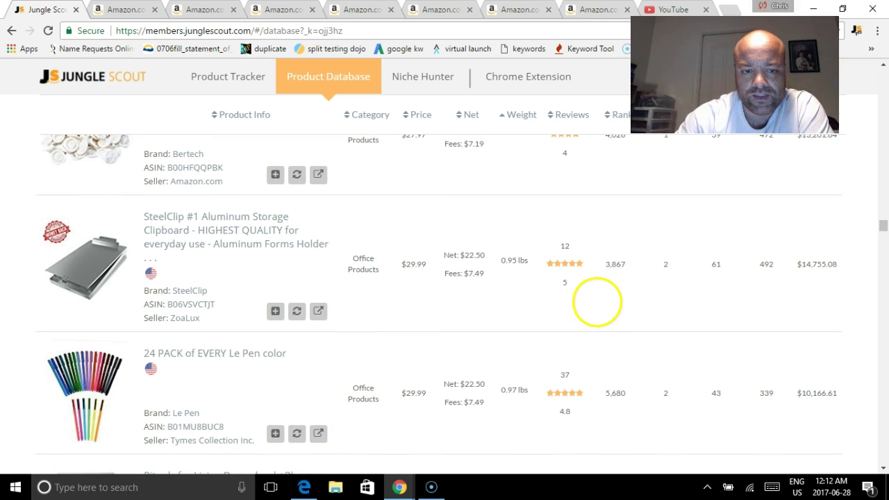
click(213, 231)
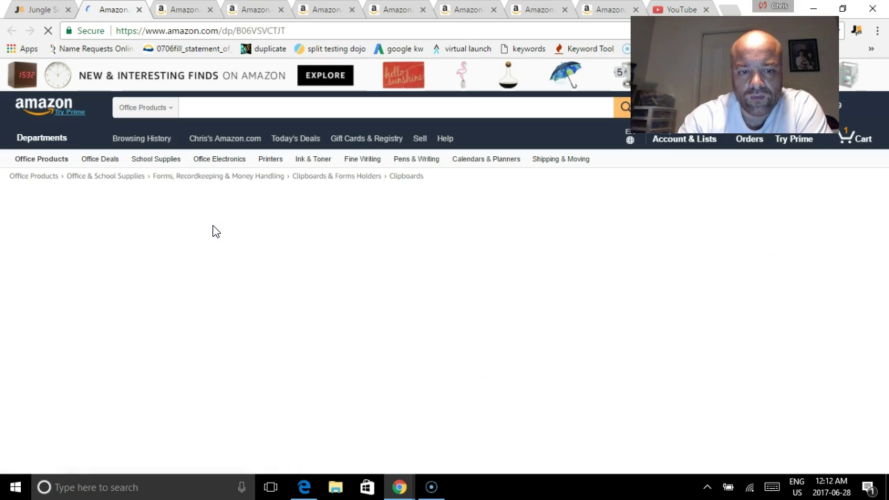
scroll(738, 307, down, 1)
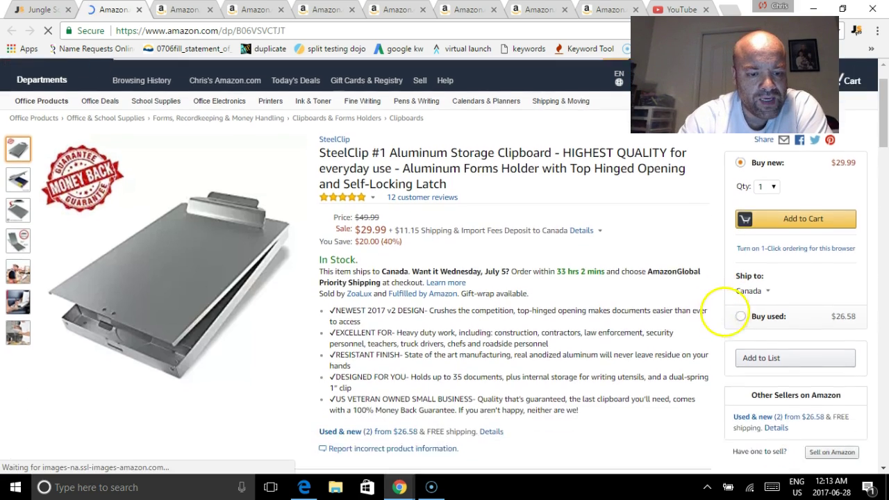
scroll(724, 353, down, 1)
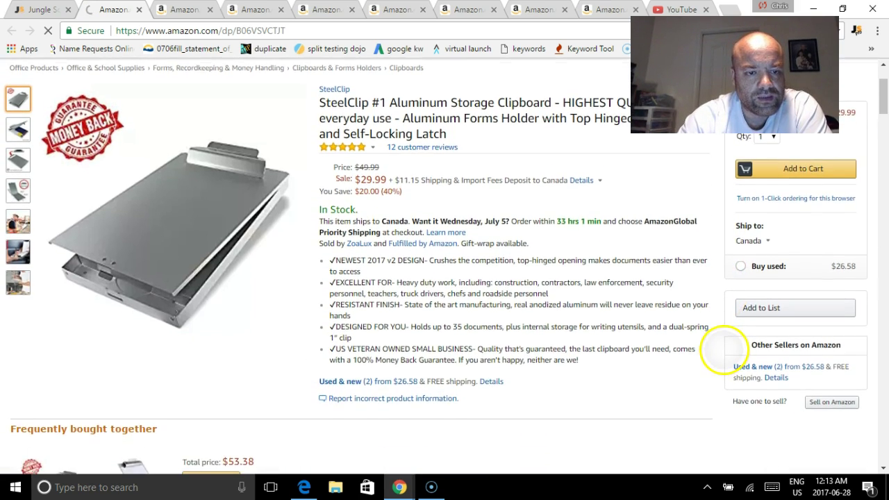
scroll(734, 320, up, 1)
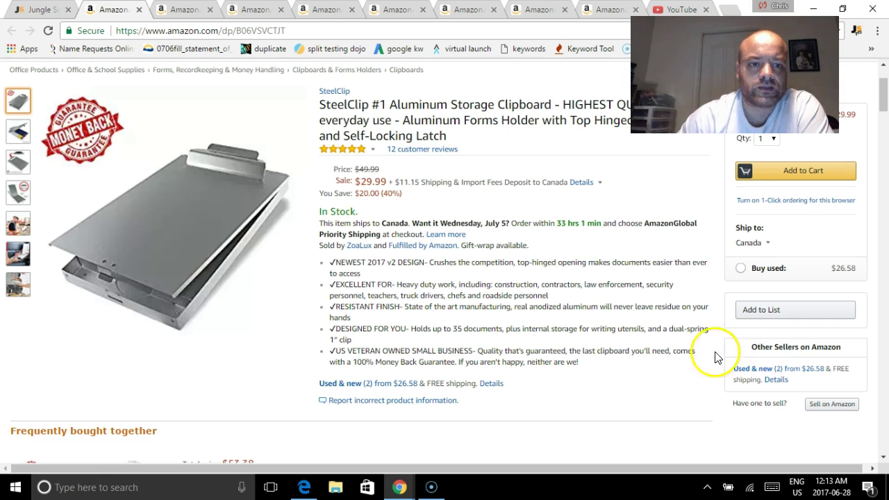
click(42, 10)
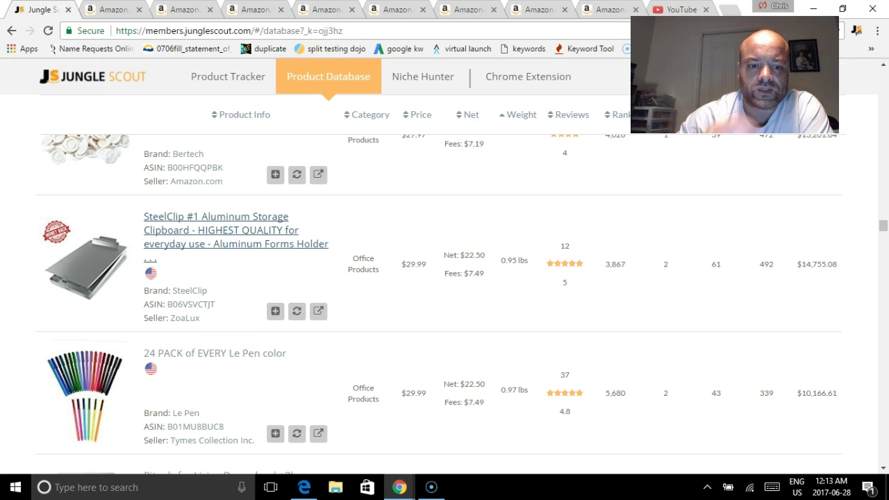
Step: Examine the weight, reviews, sellers and monthly sales of the results from the 24-pack Le Pen set through the GlareShade light filter covers
scroll(743, 349, down, 1)
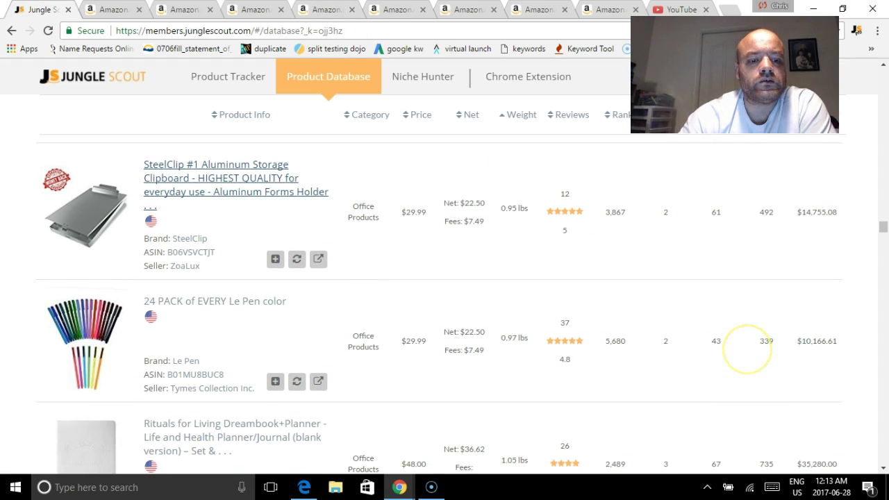
scroll(740, 380, down, 1)
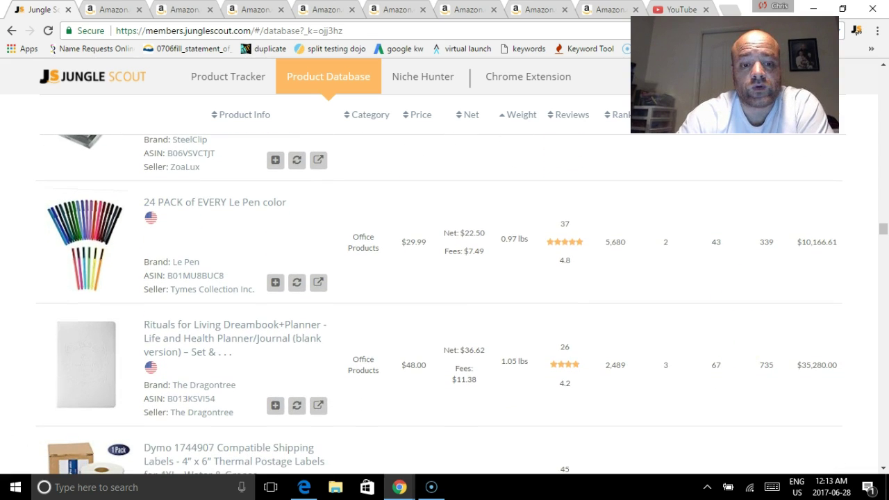
scroll(743, 357, up, 1)
scroll(743, 348, down, 1)
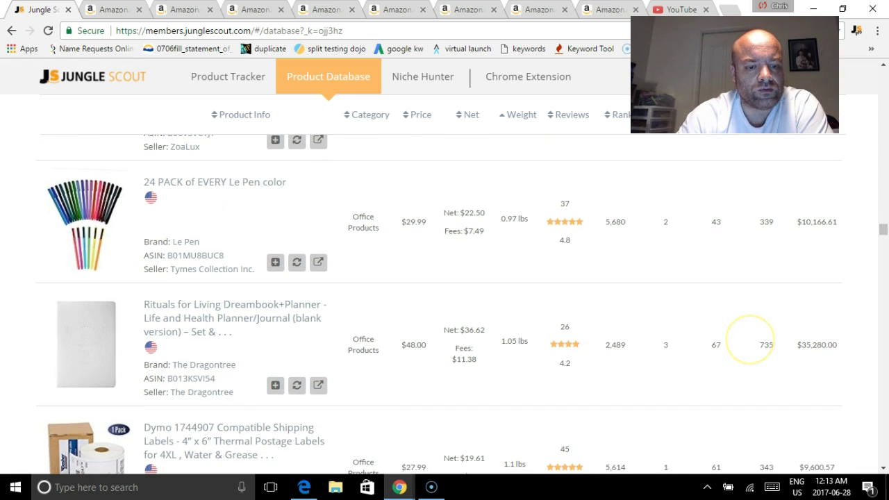
scroll(740, 370, down, 1)
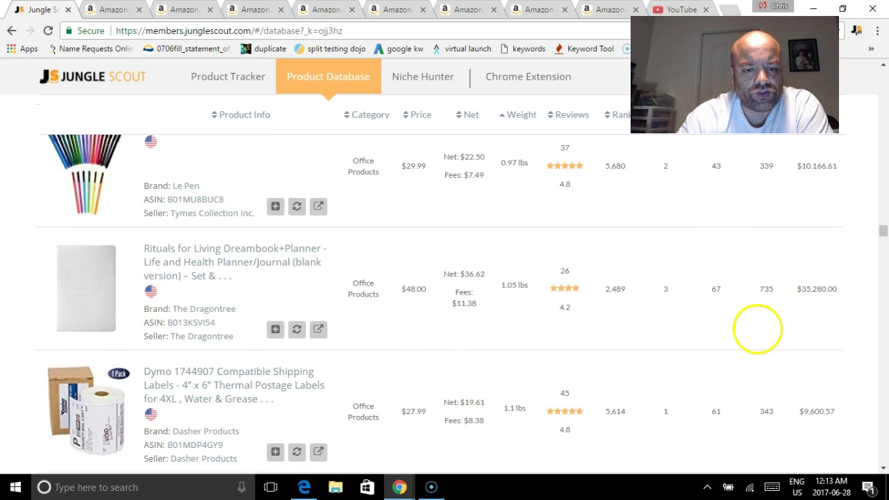
scroll(745, 362, down, 1)
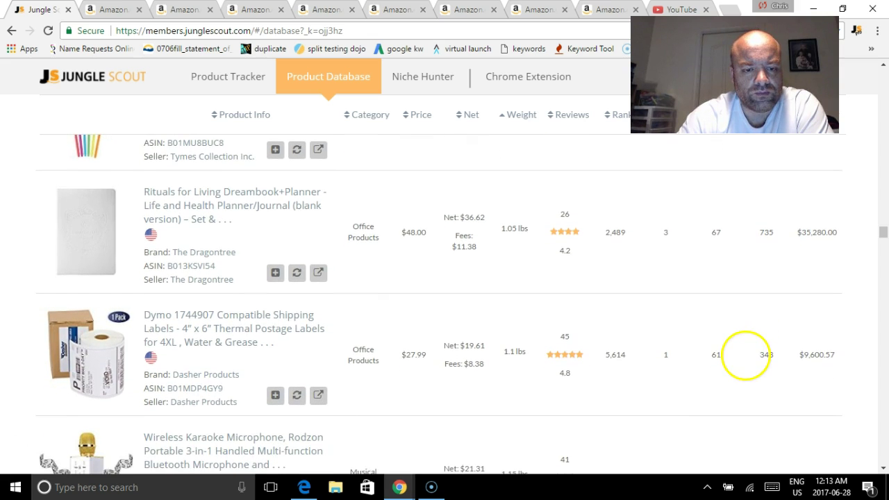
scroll(739, 347, down, 3)
scroll(737, 417, up, 1)
scroll(736, 419, up, 1)
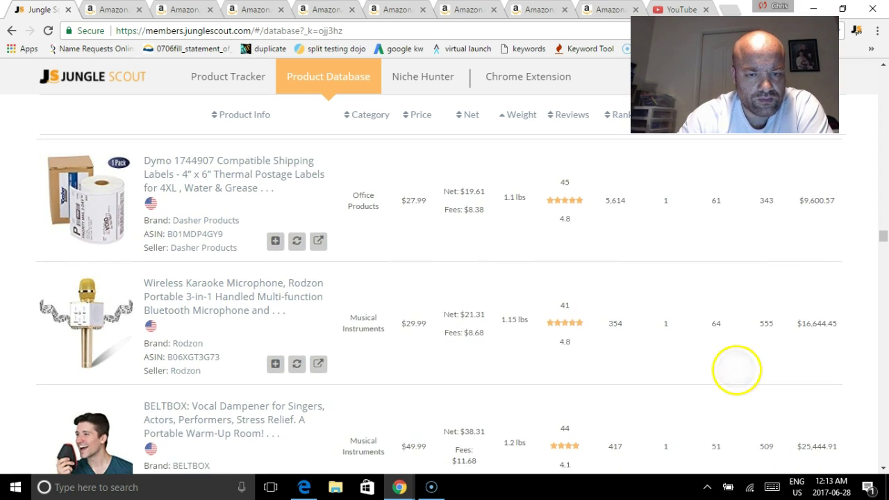
scroll(738, 357, down, 2)
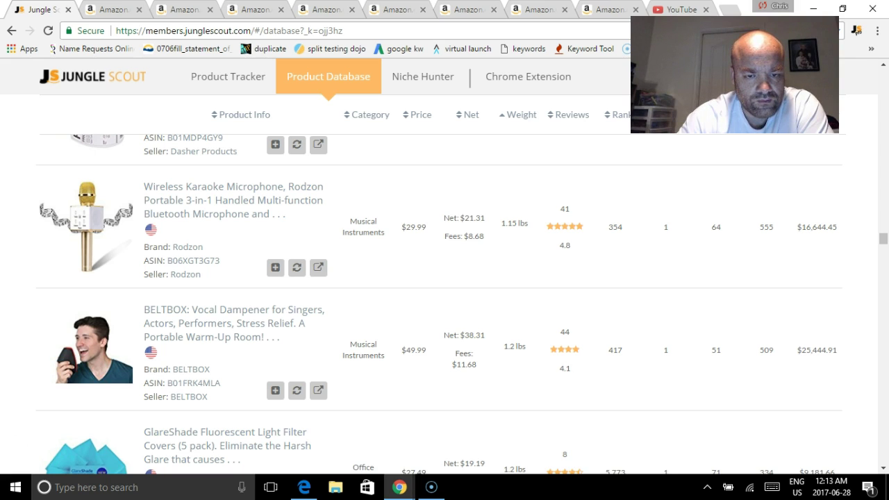
scroll(733, 384, down, 1)
scroll(733, 389, up, 1)
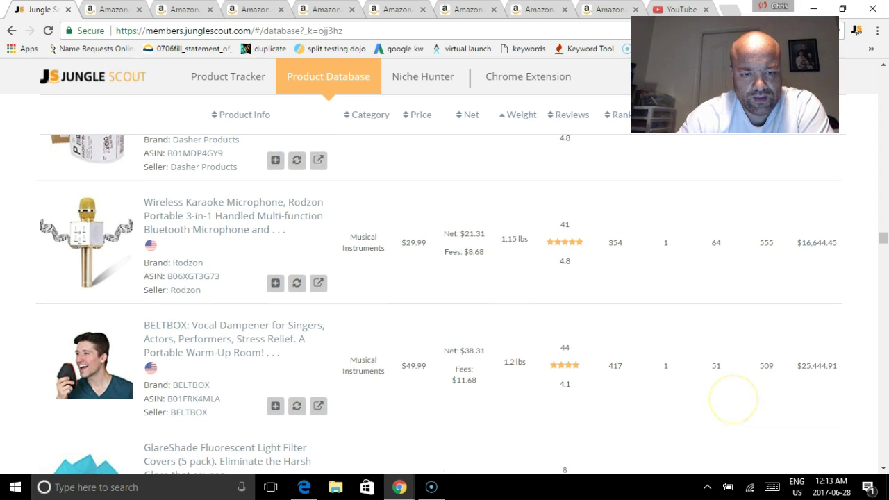
scroll(729, 361, down, 3)
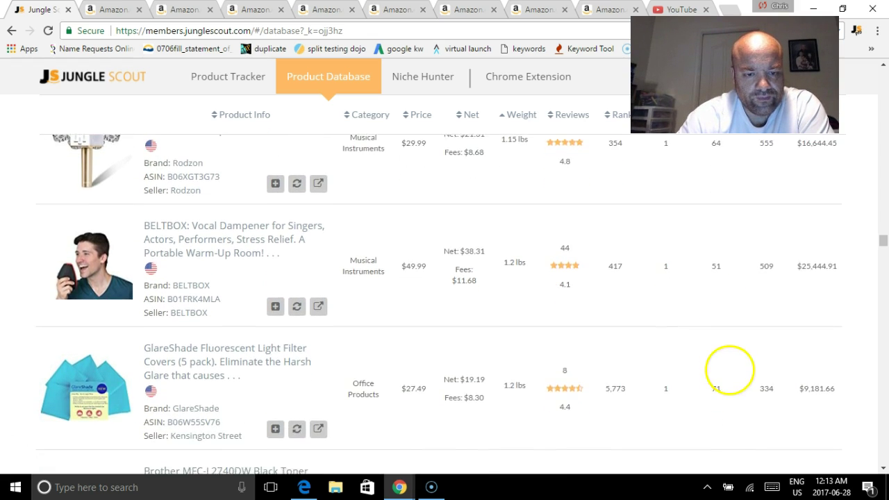
scroll(732, 396, up, 1)
scroll(732, 395, down, 1)
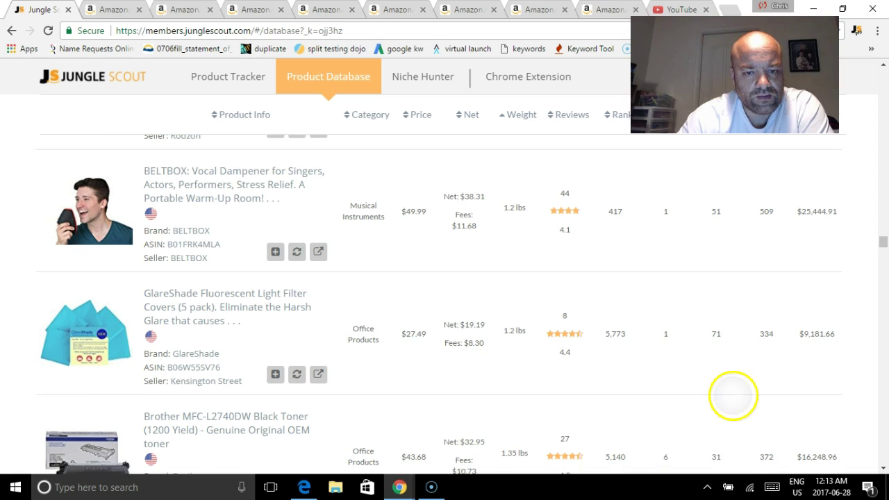
Step: Open the Amazon listing of the BELTBOX Vocal Dampener for Singers and return to the database results
scroll(733, 387, down, 1)
scroll(734, 374, up, 1)
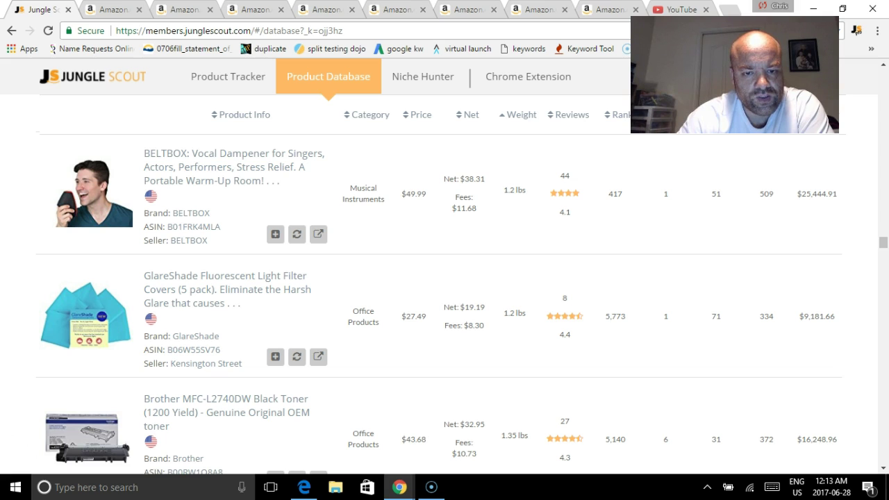
click(194, 164)
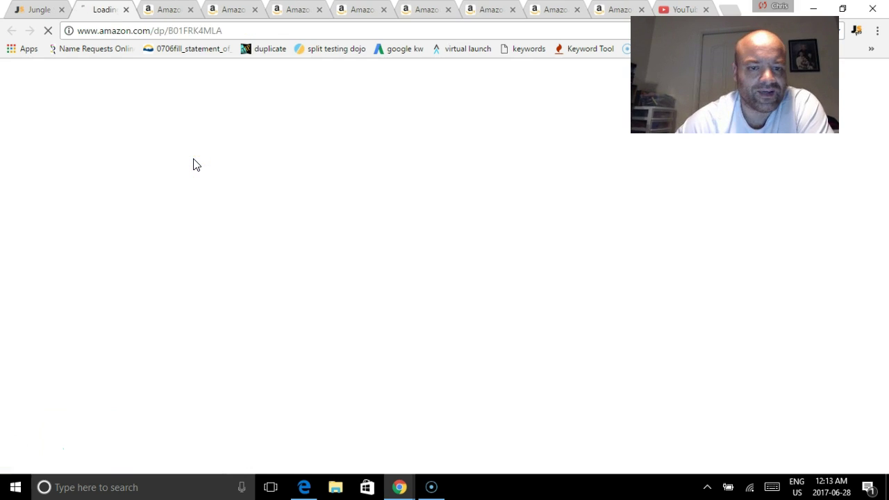
click(28, 9)
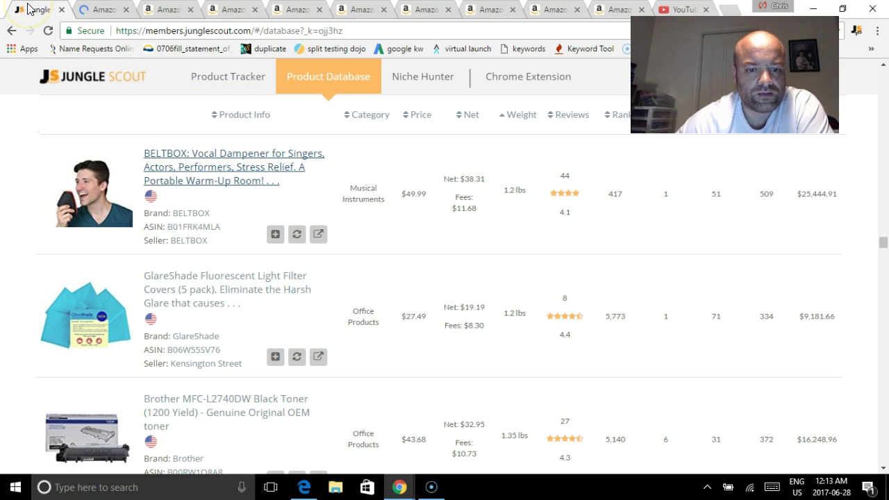
Step: Open the Amazon listing of the IMMOSO Portable Wireless Karaoke Microphone with LED Light and return to the database results
scroll(774, 343, down, 3)
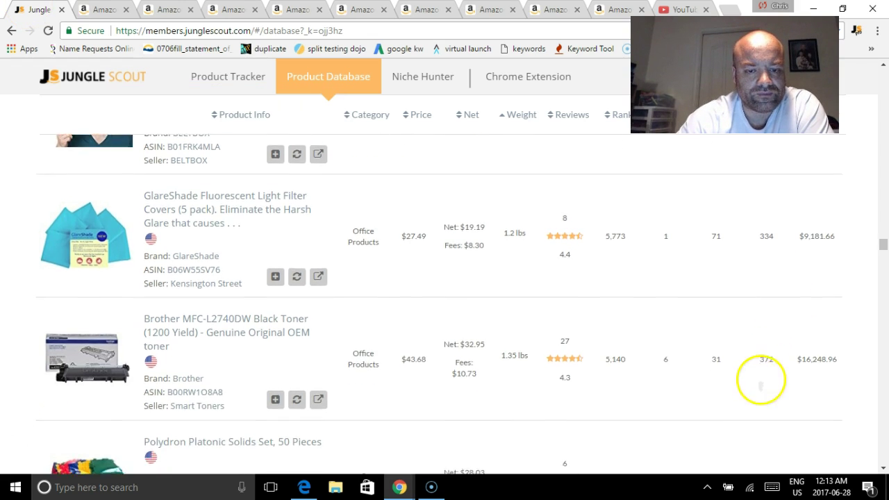
scroll(763, 347, down, 4)
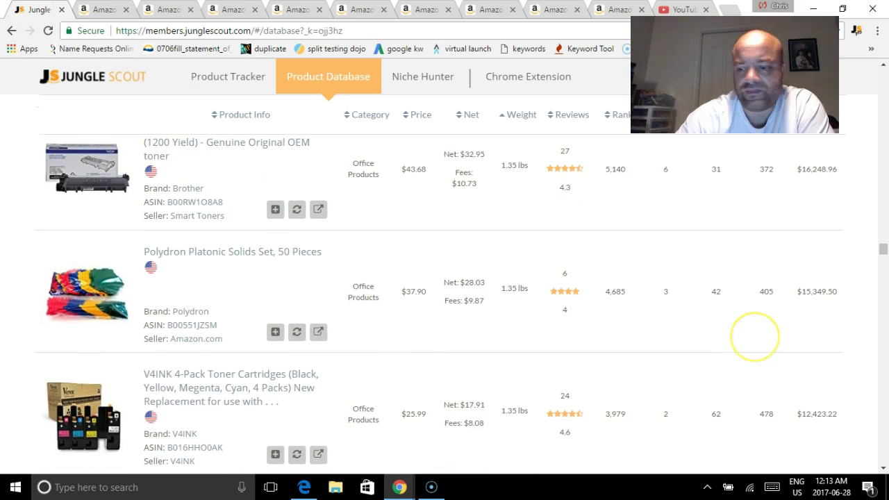
scroll(743, 361, down, 3)
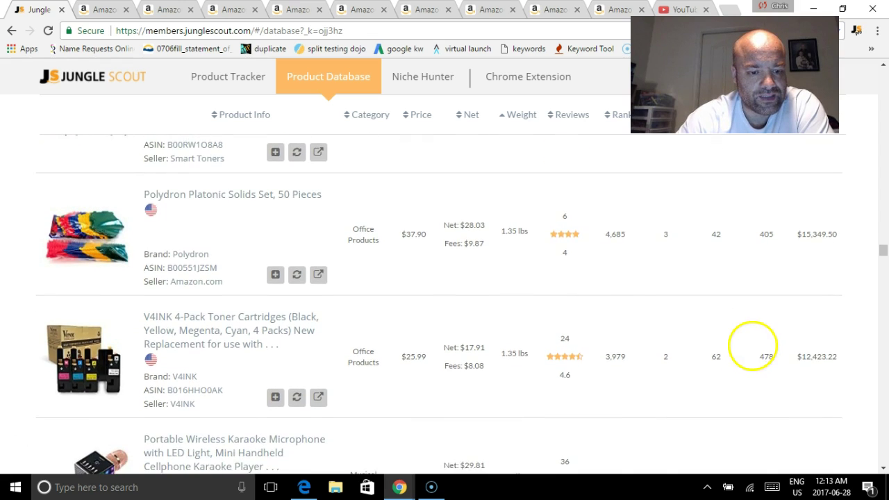
scroll(736, 361, down, 3)
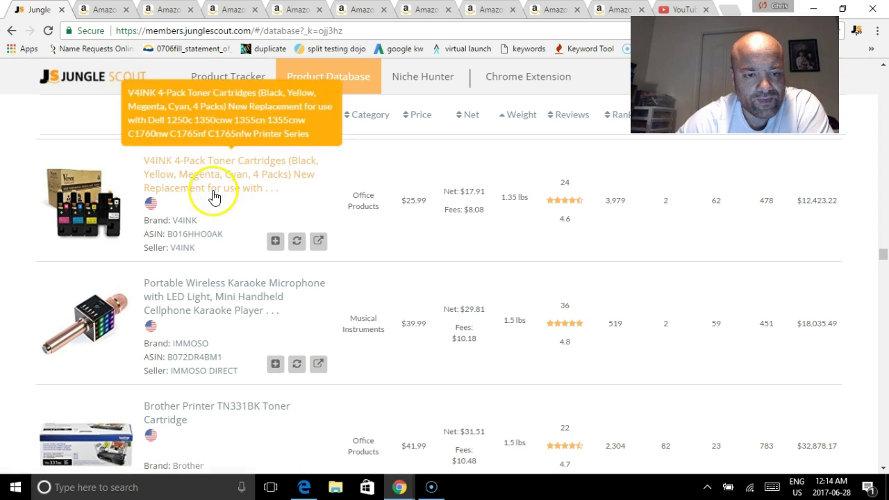
click(200, 290)
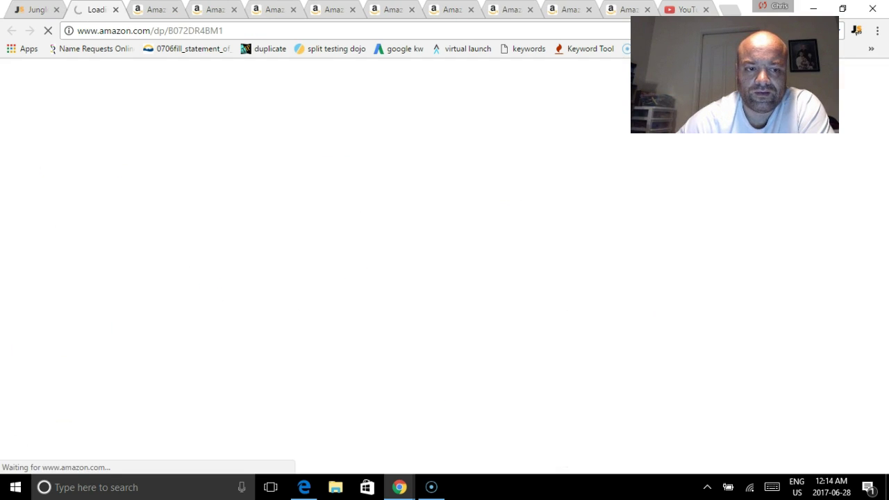
scroll(761, 322, down, 2)
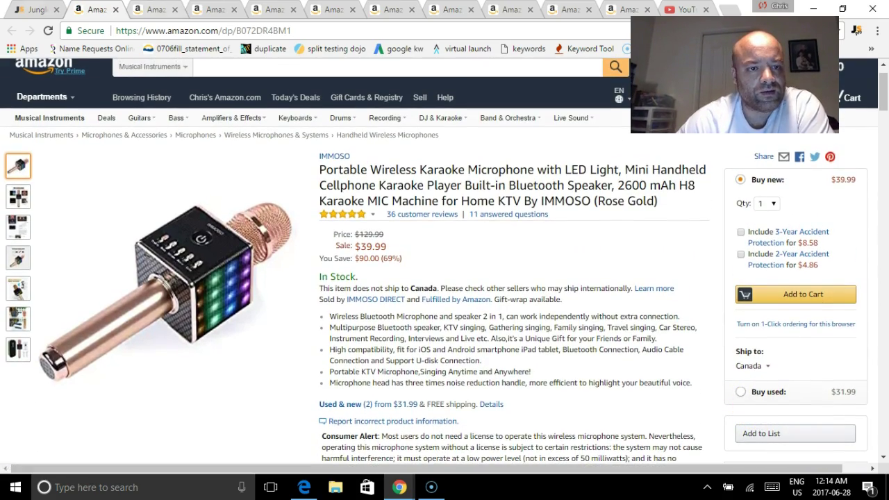
click(31, 9)
Step: Examine the weight, reviews, sellers and monthly sales of the results from the Brother TN331BK toner through the Octave Tuning Forks
scroll(761, 304, down, 7)
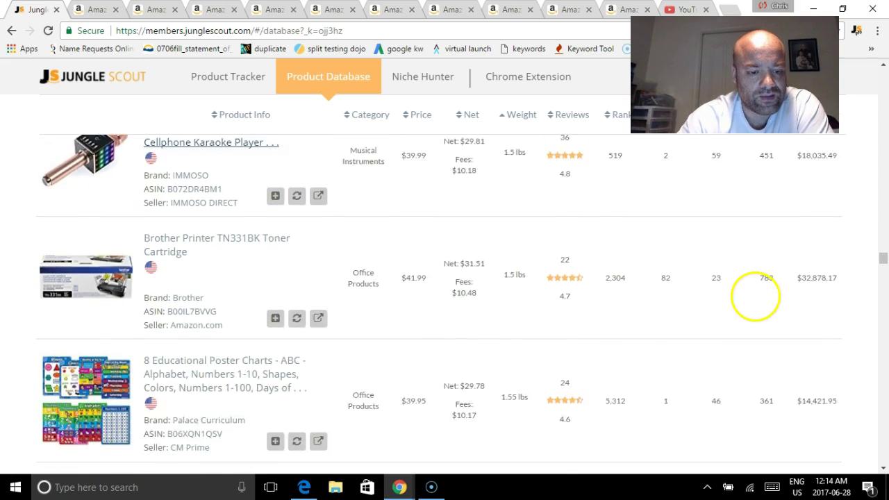
scroll(760, 304, down, 2)
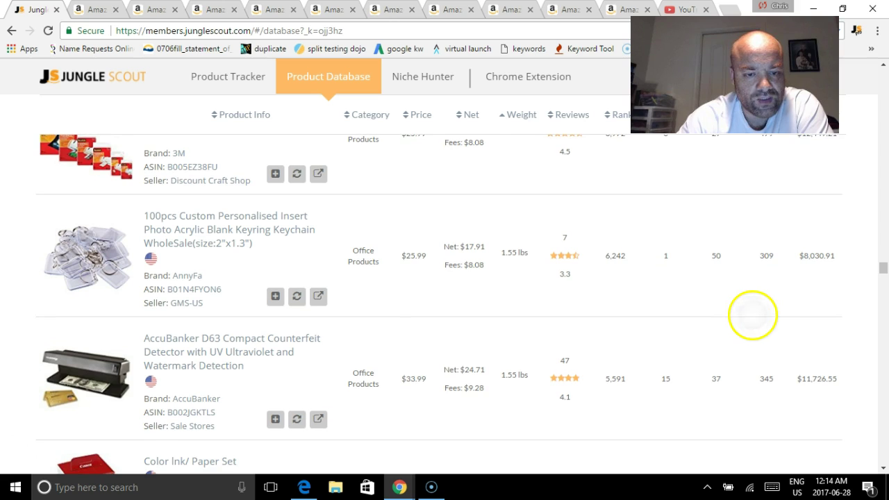
scroll(748, 323, down, 1)
scroll(743, 331, down, 1)
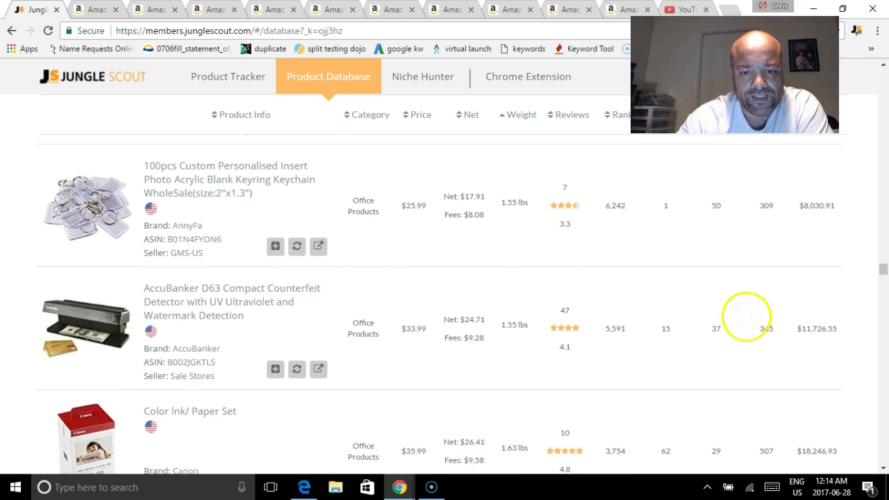
scroll(744, 333, up, 1)
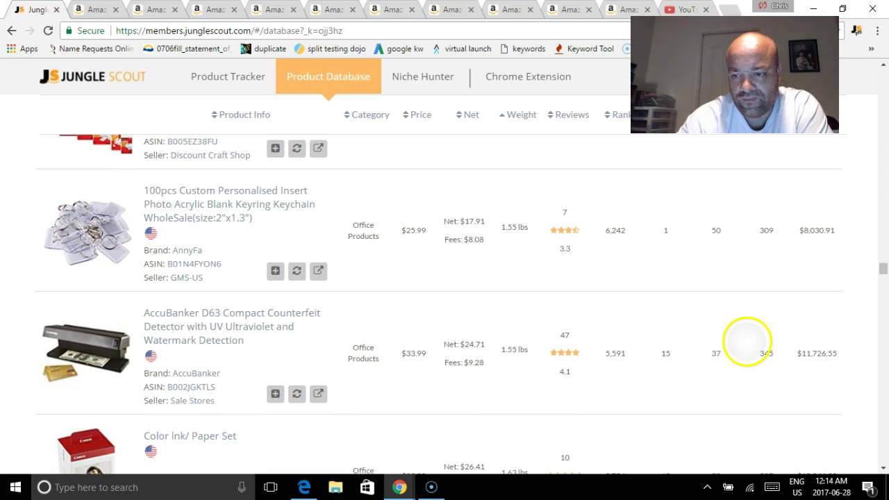
scroll(748, 338, down, 2)
scroll(751, 298, down, 2)
scroll(739, 388, up, 8)
scroll(743, 326, down, 4)
scroll(753, 285, down, 7)
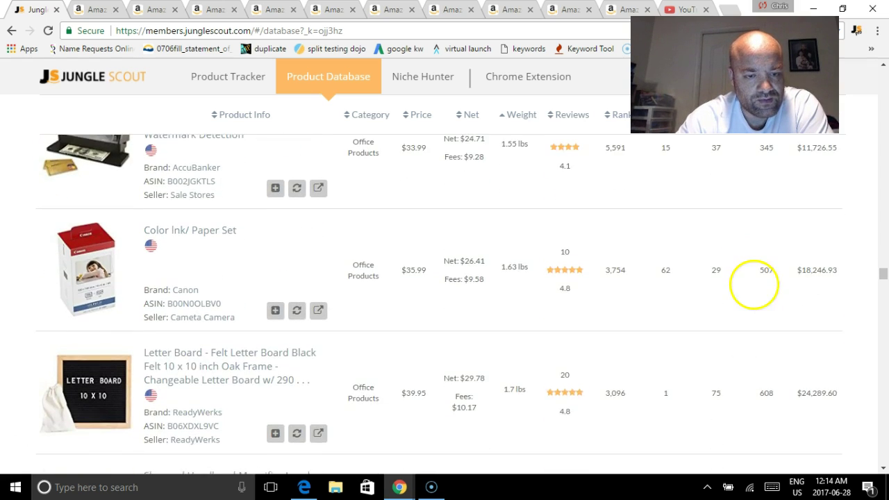
scroll(753, 299, down, 4)
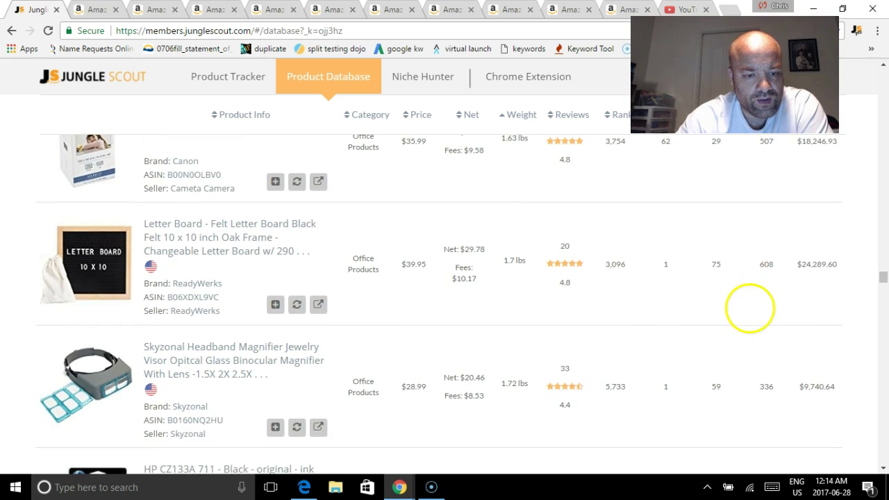
scroll(747, 301, down, 11)
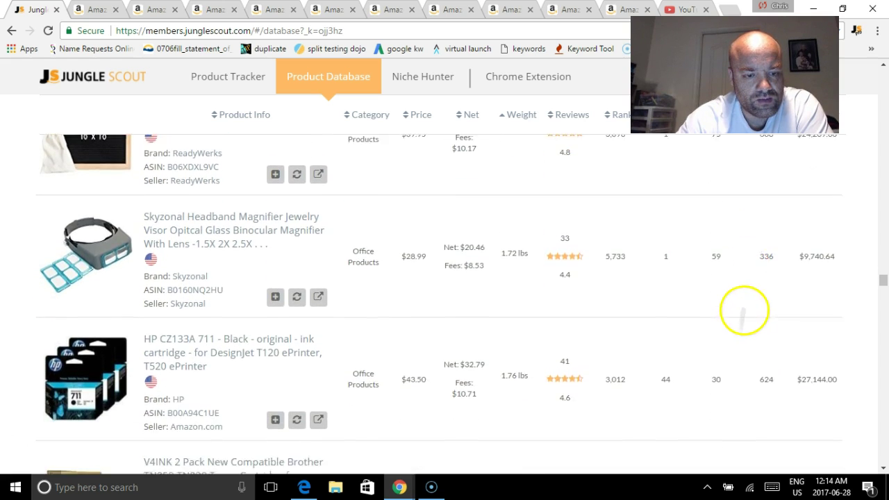
scroll(745, 338, down, 1)
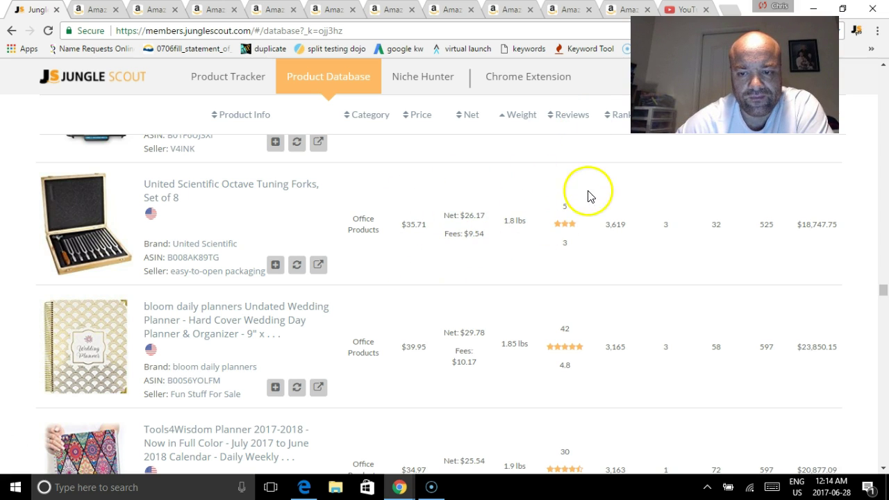
Step: Open the Amazon listing of the United Scientific Octave Tuning Forks, Set of 8, review its specifications and offers, and return to the database results
click(211, 189)
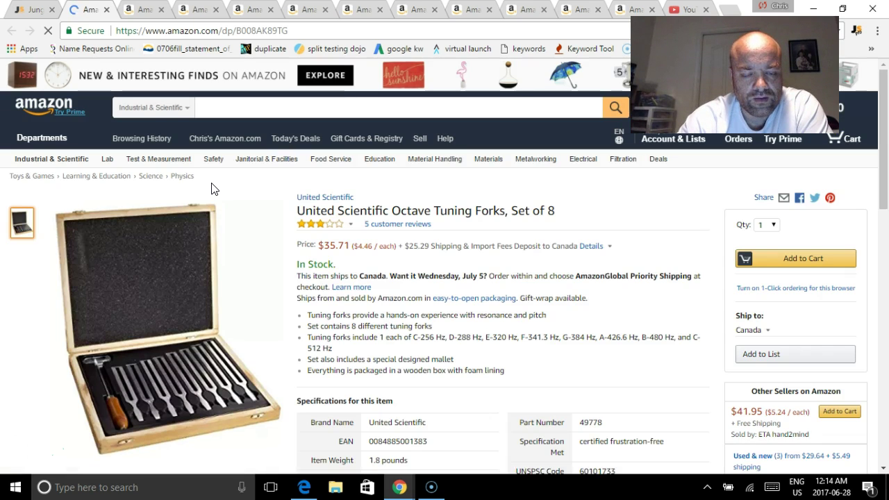
scroll(764, 317, down, 3)
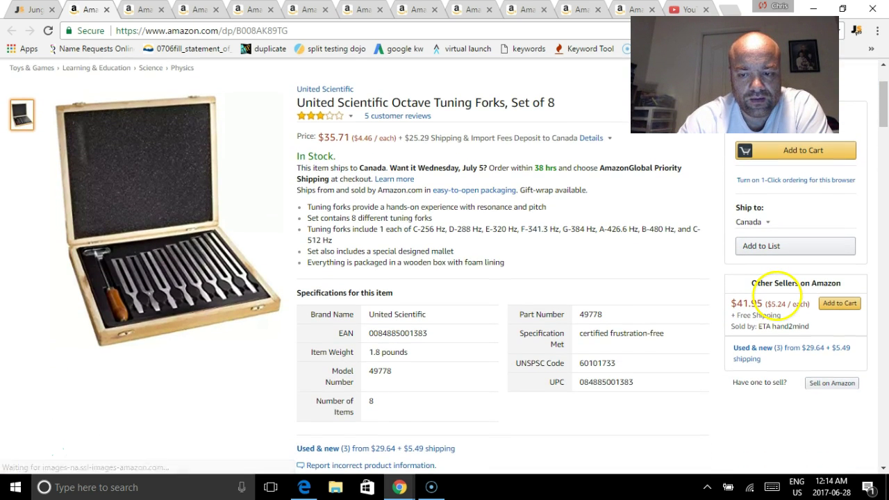
scroll(771, 326, down, 1)
scroll(772, 320, down, 1)
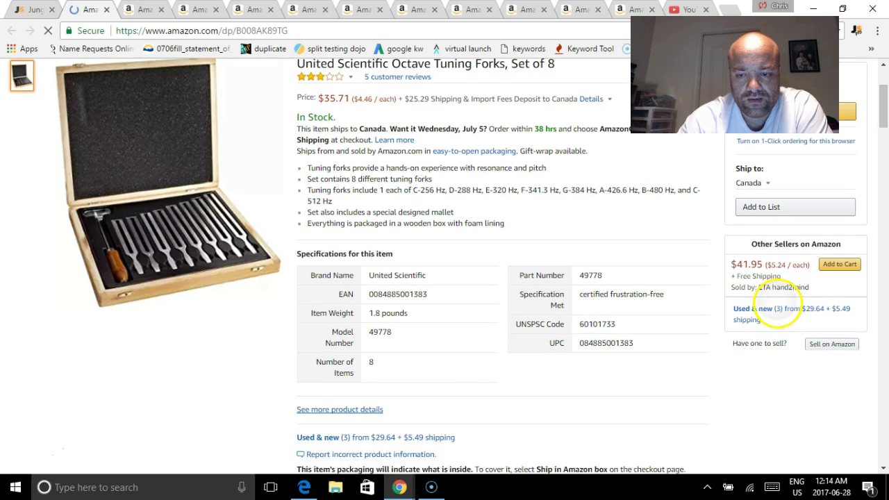
scroll(783, 294, up, 2)
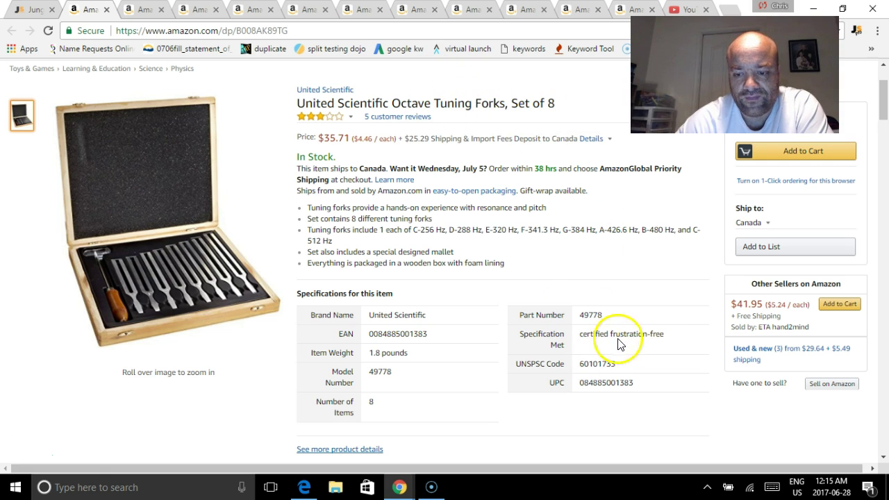
click(19, 10)
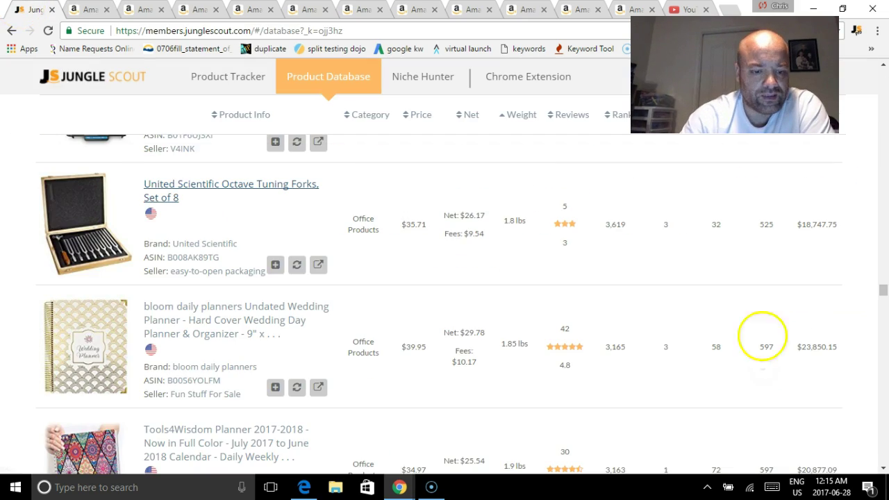
Step: Look through the remaining heavier results after the tuning forks and go back up to the database search filters
scroll(761, 336, down, 7)
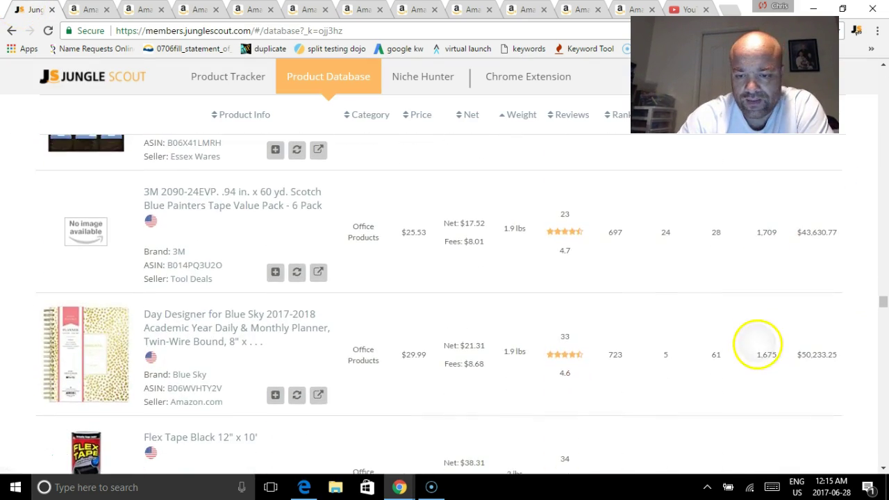
scroll(756, 343, down, 15)
scroll(760, 468, down, 15)
scroll(756, 347, up, 20)
scroll(757, 312, down, 1)
scroll(769, 327, down, 1)
scroll(771, 326, up, 2)
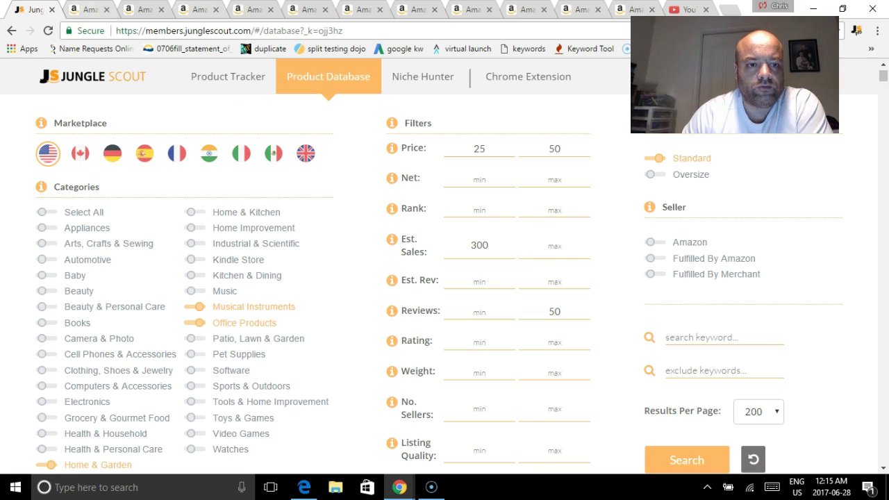
Step: Go back to the Octave Tuning Forks listing and review its title, star rating, price and description
click(82, 8)
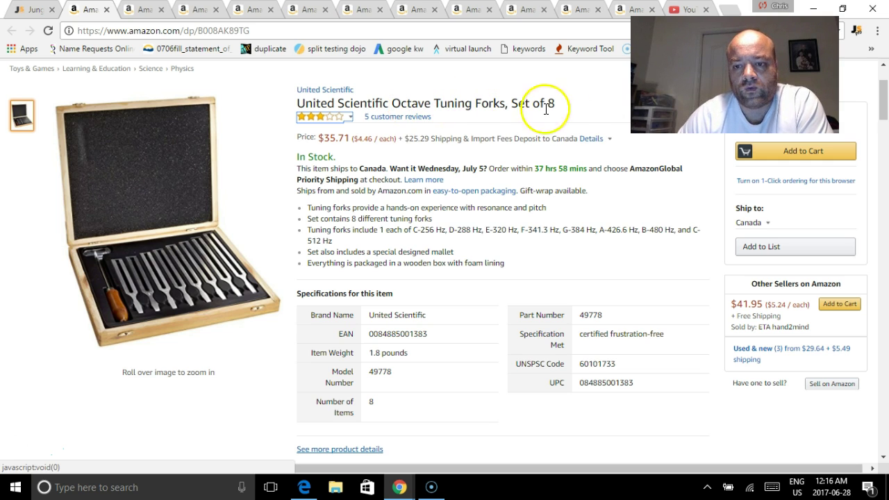
mouse_move(324, 119)
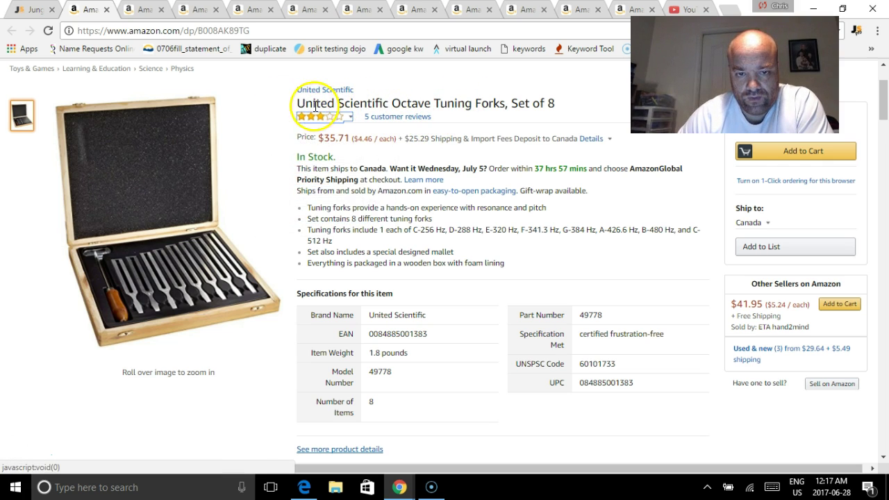
scroll(650, 232, up, 1)
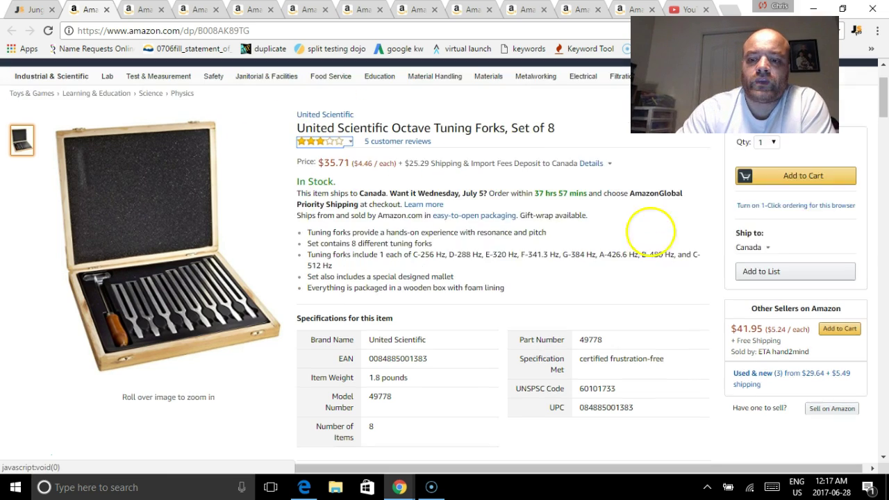
scroll(650, 232, up, 2)
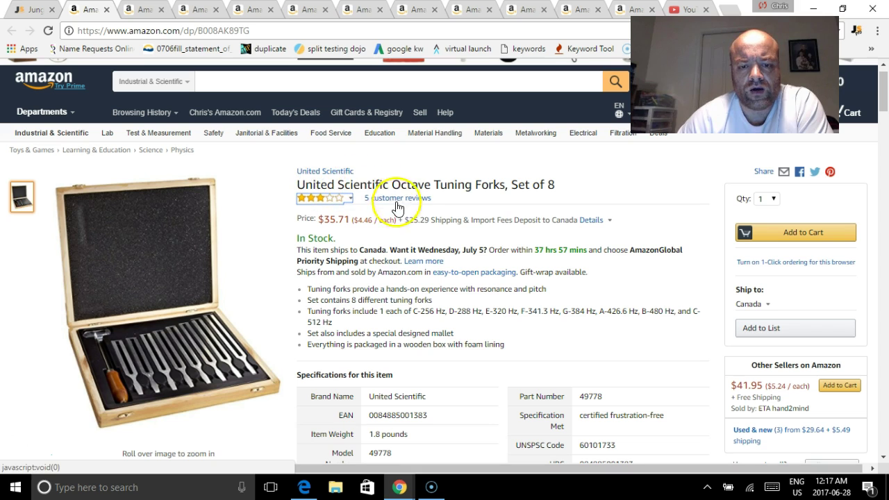
Step: Search all Amazon departments for "tuning fork"
mouse_move(91, 199)
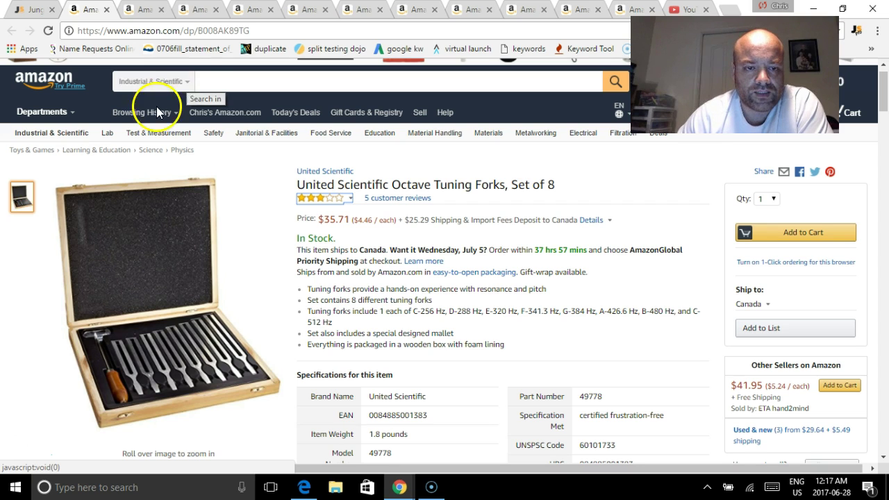
click(186, 82)
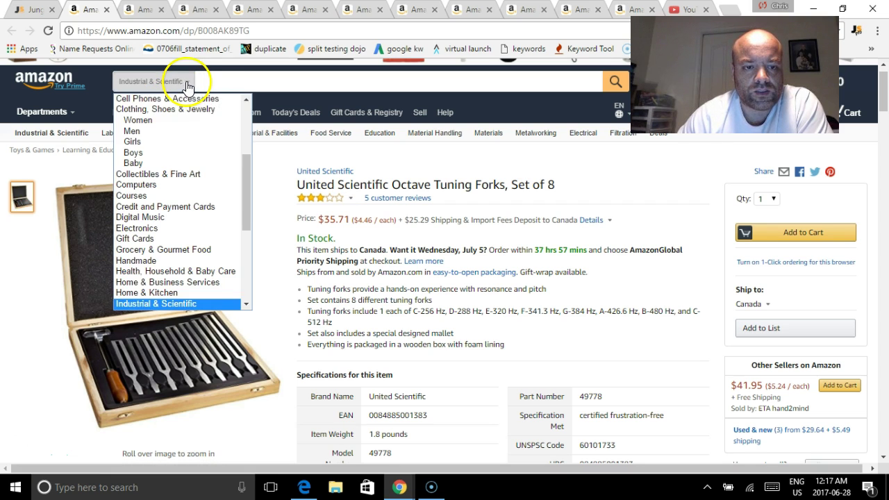
click(245, 112)
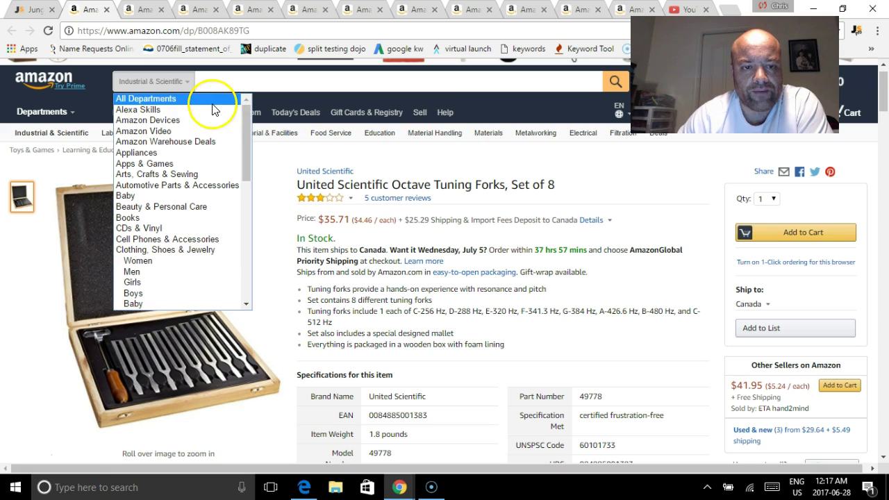
click(212, 104)
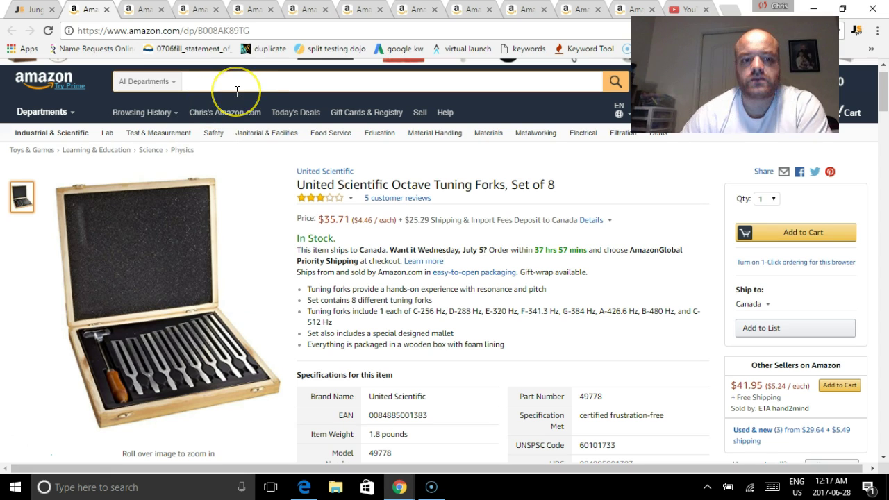
click(237, 91)
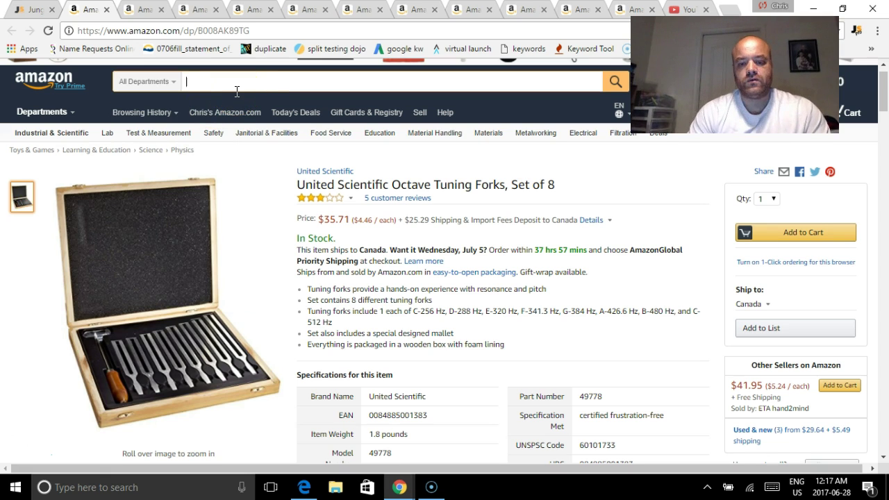
text(tuning )
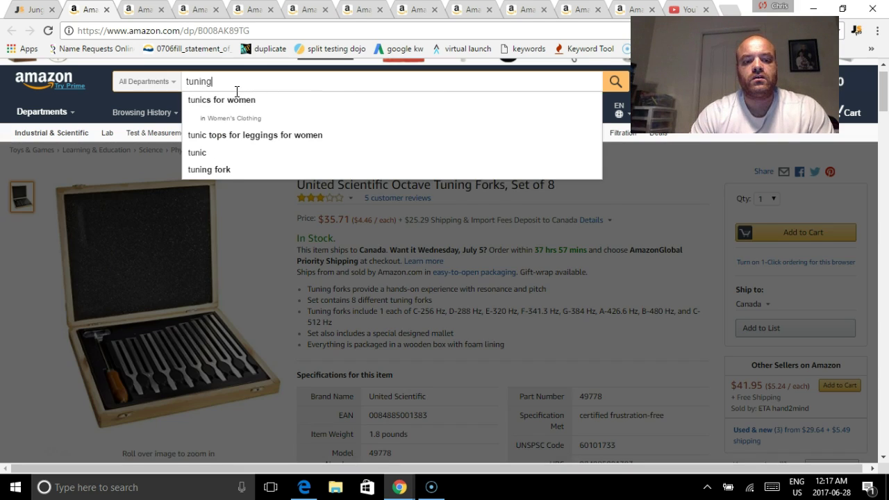
text(fork)
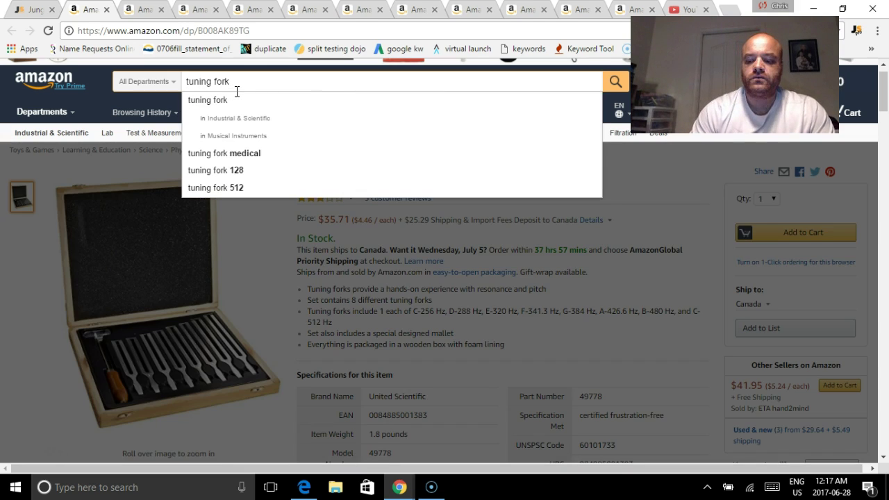
key(Return)
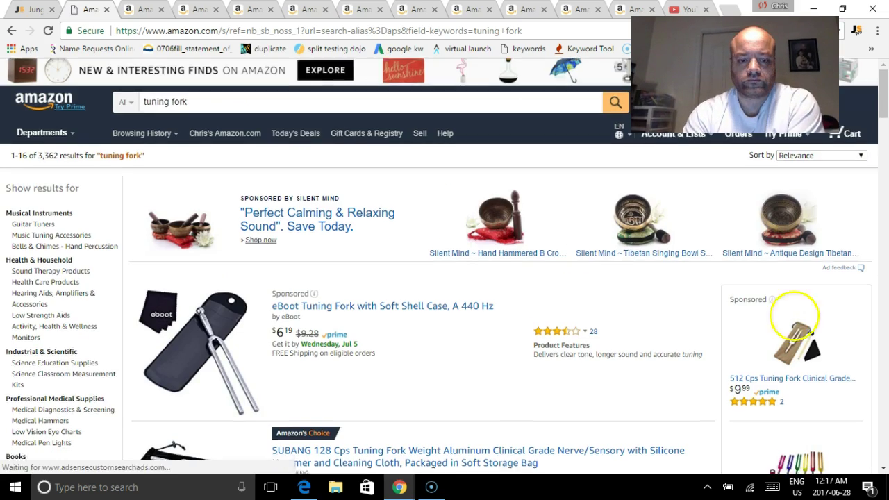
Step: Compare the prices, ratings and review counts of the tuning fork results down to the United Scientific TFBOX13 13-fork set
scroll(792, 305, down, 5)
scroll(791, 282, down, 12)
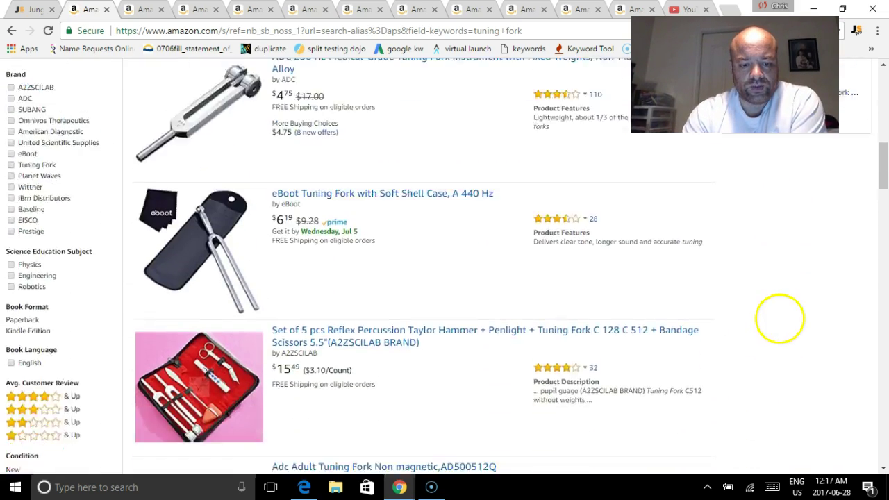
scroll(774, 312, down, 11)
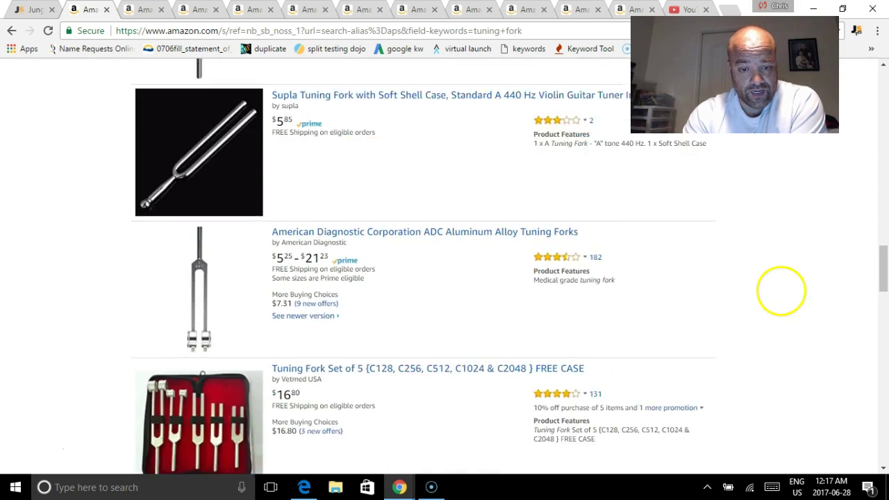
scroll(784, 299, down, 2)
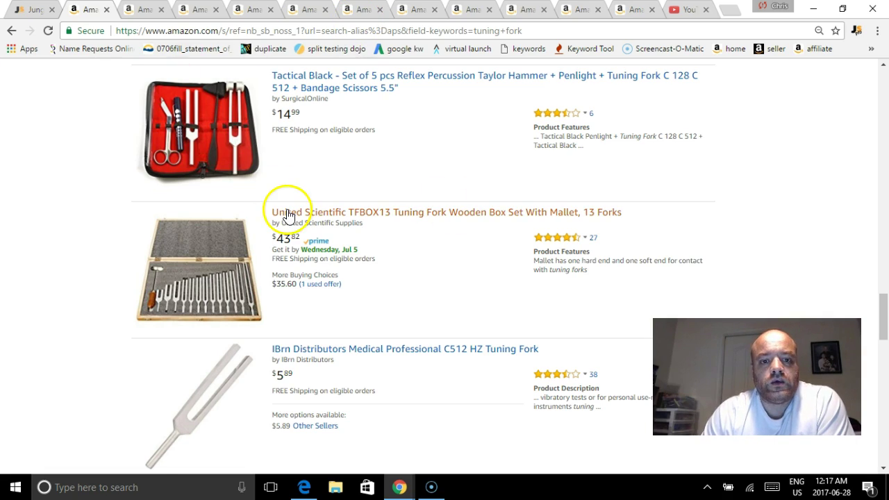
scroll(494, 355, up, 3)
scroll(494, 355, up, 15)
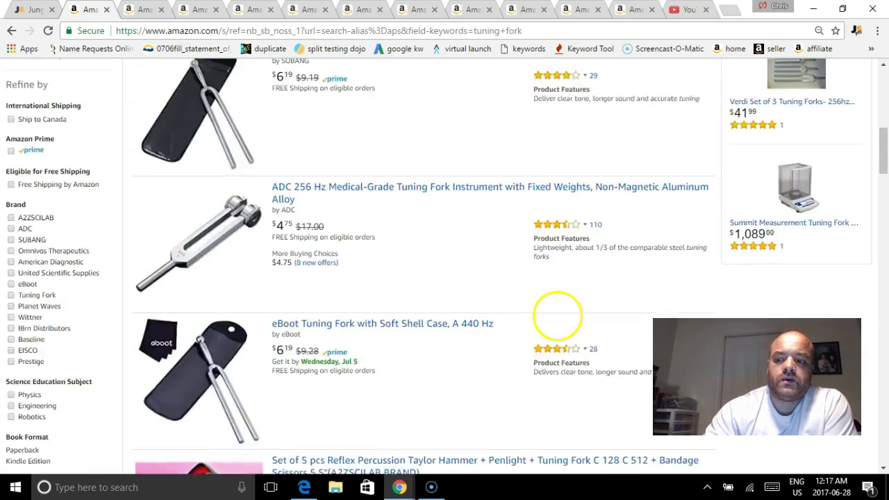
Step: Search Amazon for "octave tuning fork" and check the results' estimated sales and revenue with the Jungle Scout extension
click(149, 107)
text(octavetuning fork)
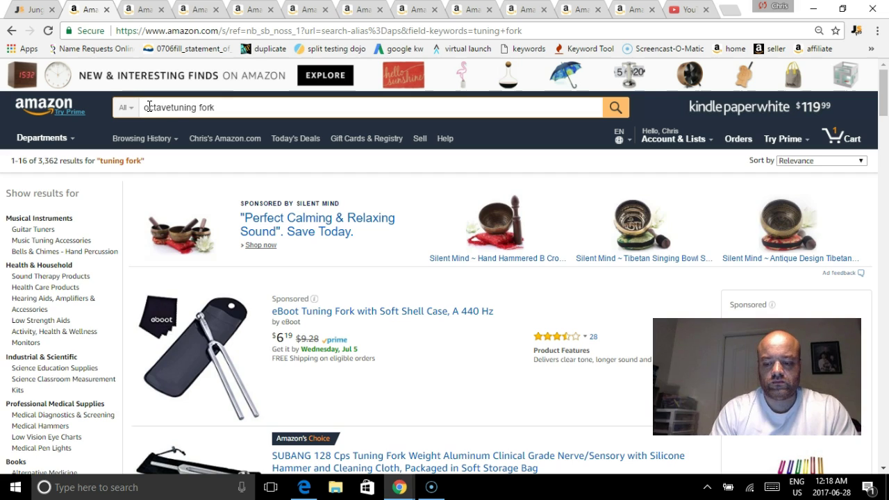
key(Return)
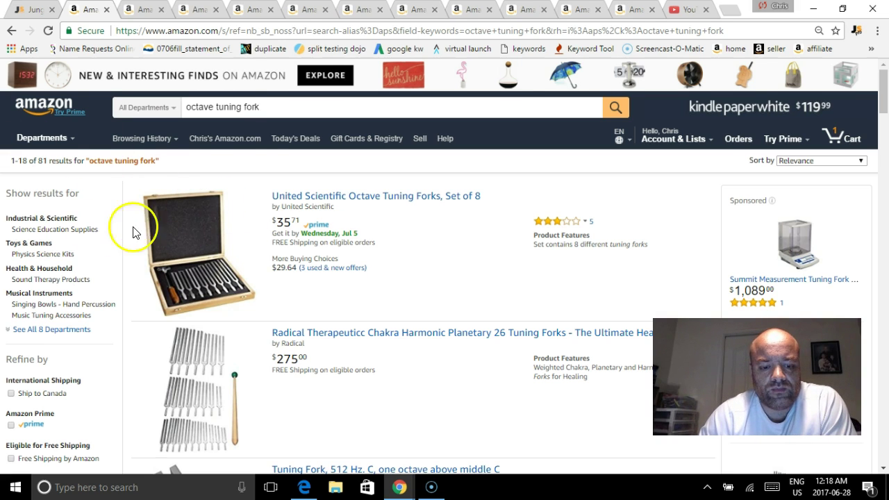
click(860, 33)
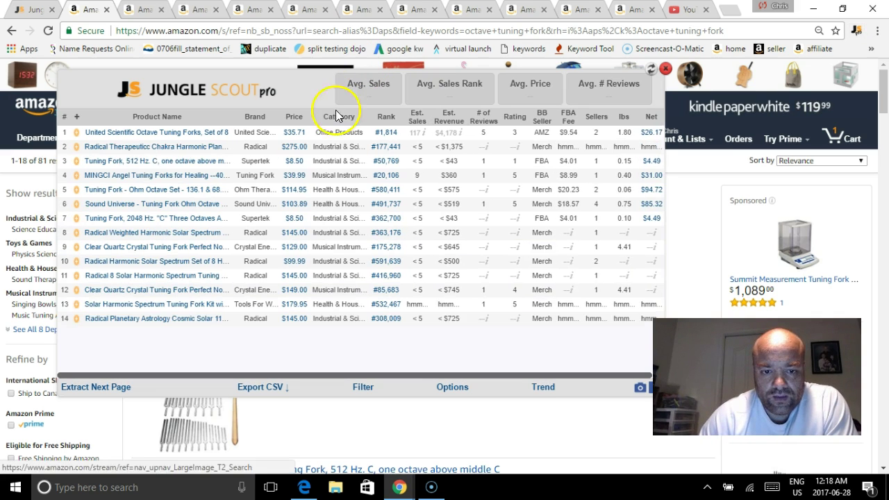
click(665, 68)
Step: Return to the Jungle Scout product database and examine the lightest results, from the Epson 277 ink cartridge through the Epson T288XL120
click(31, 9)
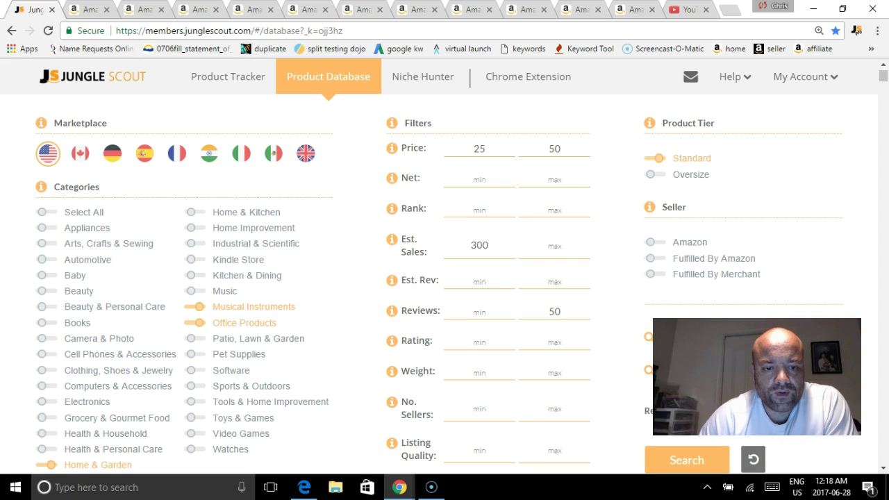
mouse_move(838, 86)
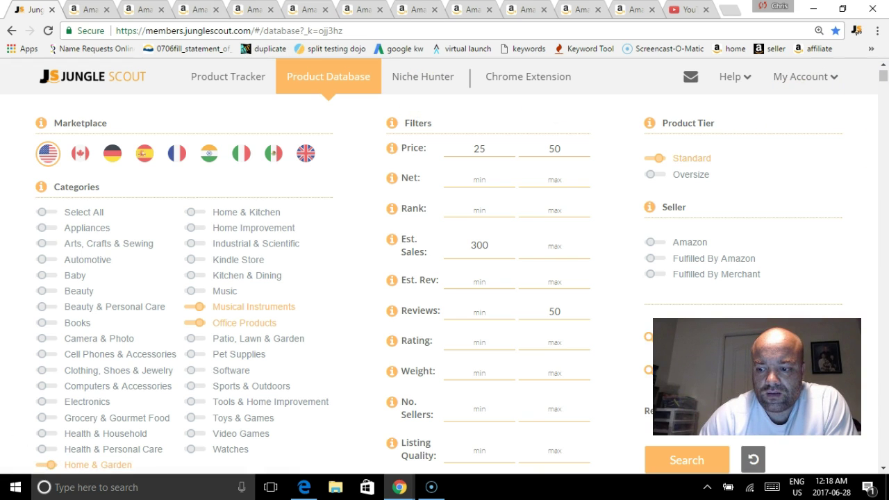
click(883, 468)
scroll(885, 472, down, 5)
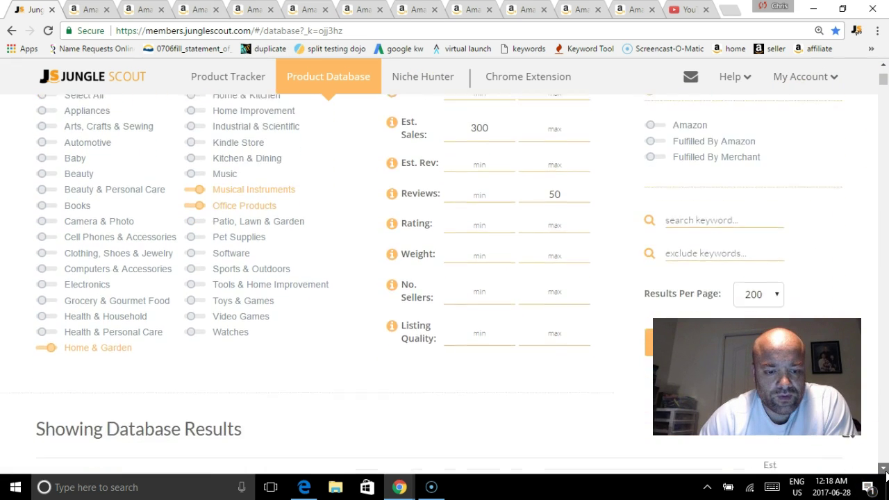
scroll(885, 472, down, 3)
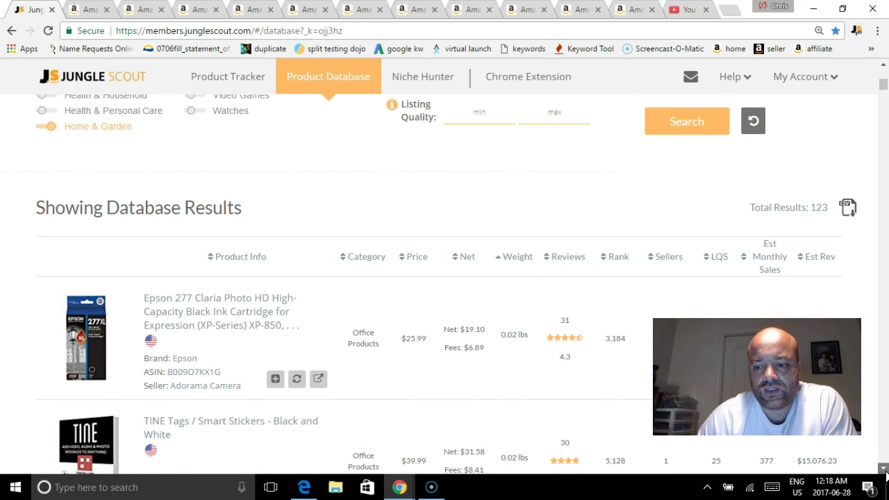
scroll(885, 474, down, 7)
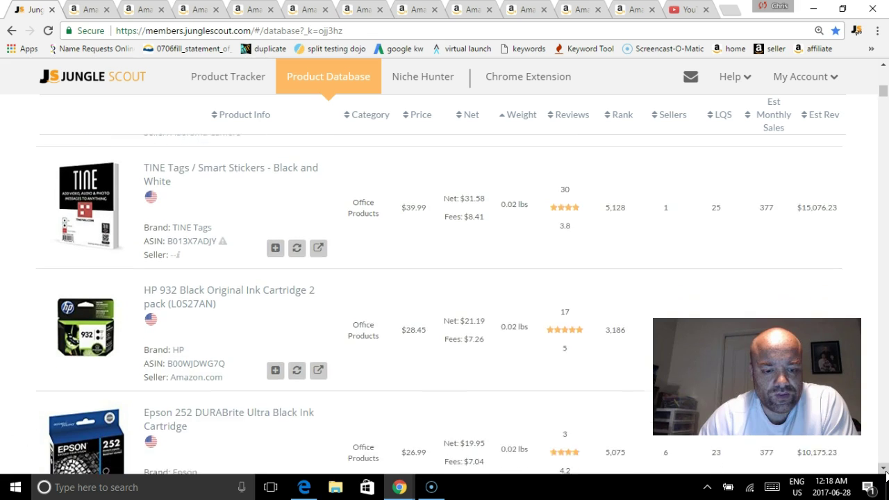
scroll(885, 474, down, 6)
scroll(886, 474, down, 5)
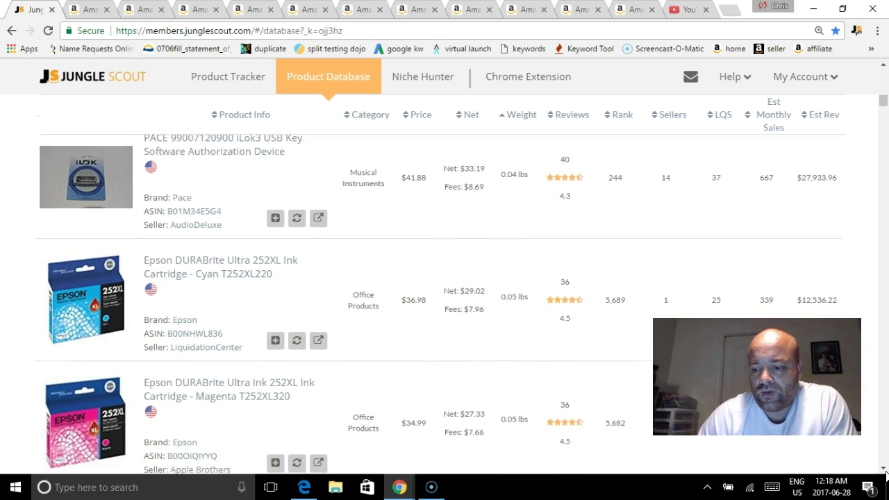
scroll(885, 475, down, 6)
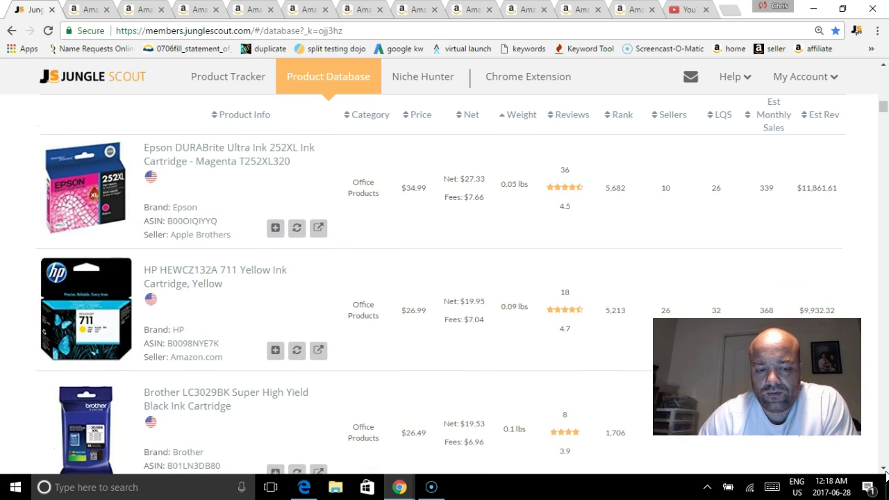
scroll(886, 474, down, 5)
scroll(885, 474, down, 5)
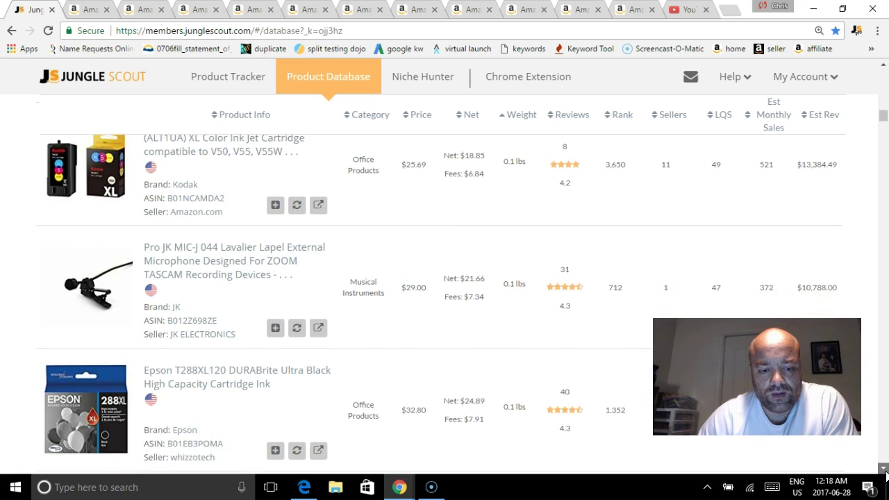
Step: Examine the price, reviews, rank and sales of the Shure RMCE cable, Cross Arcadia pen and Elixir guitar strings
scroll(886, 474, down, 3)
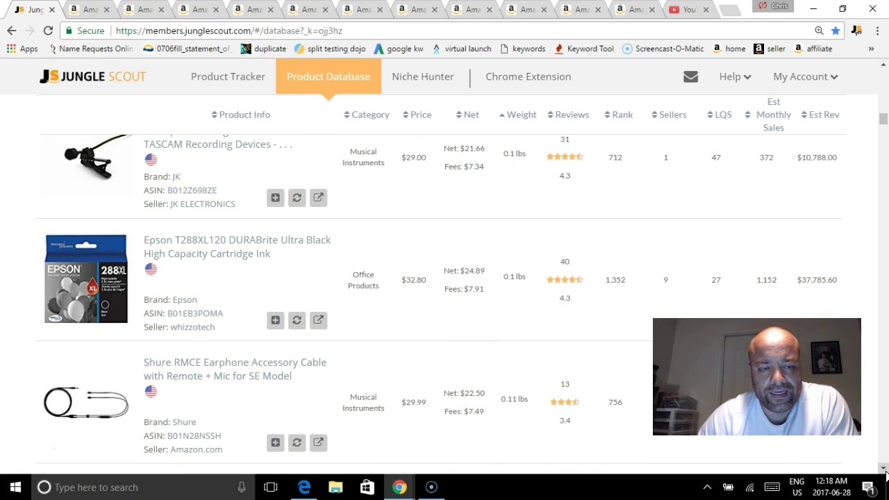
scroll(886, 474, down, 1)
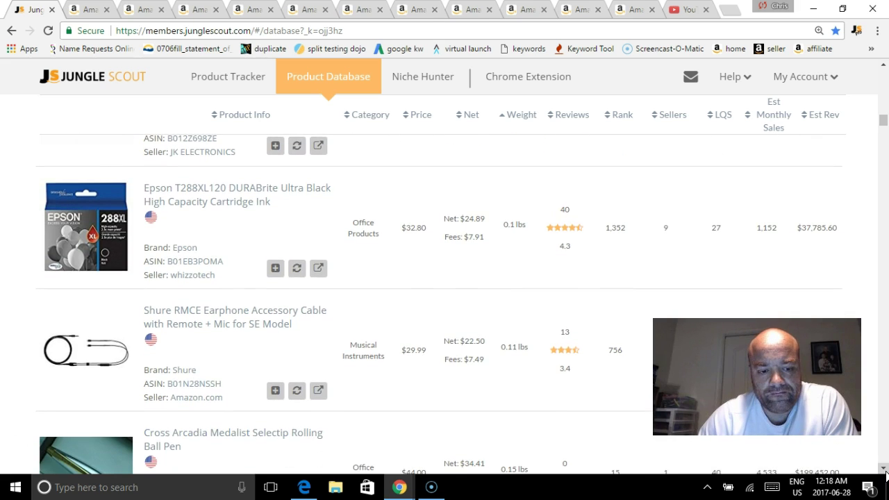
click(884, 471)
click(885, 472)
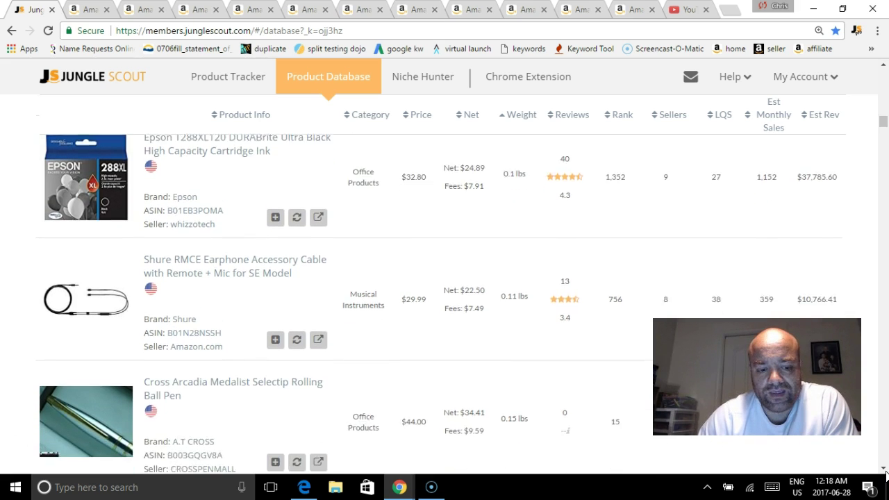
click(884, 471)
click(884, 471)
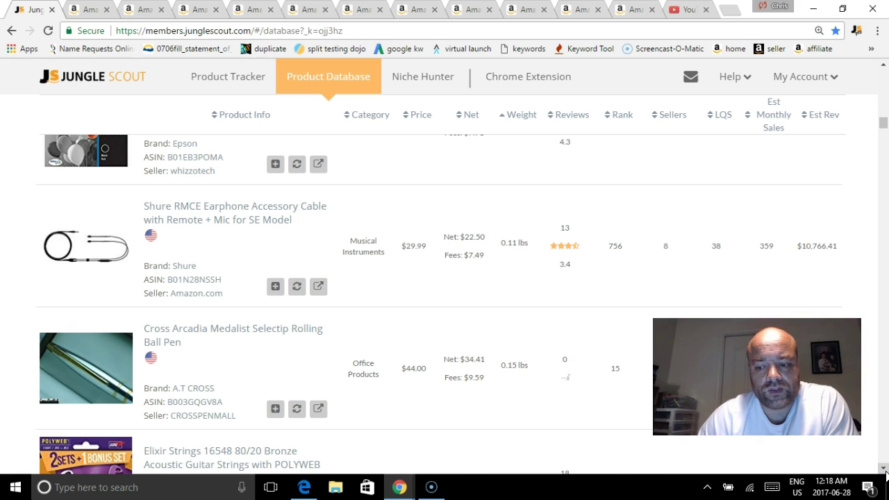
click(884, 472)
click(885, 471)
click(885, 472)
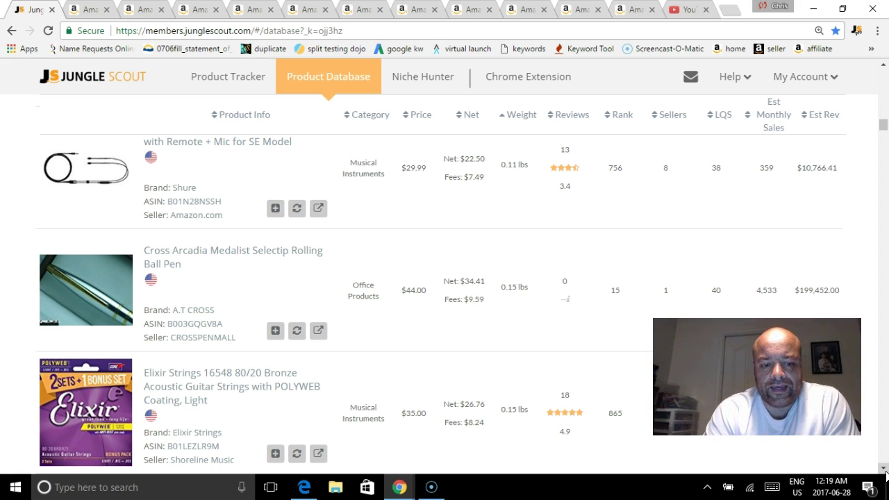
scroll(462, 298, up, 1)
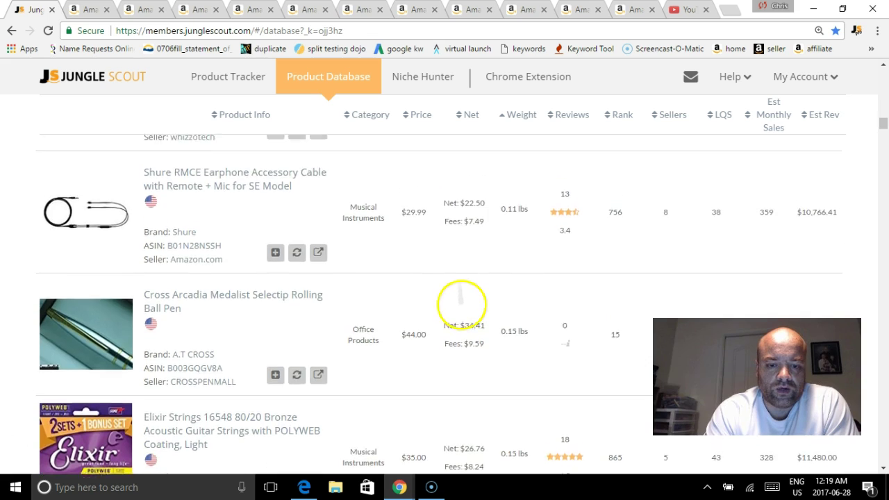
scroll(466, 354, down, 1)
scroll(465, 323, down, 2)
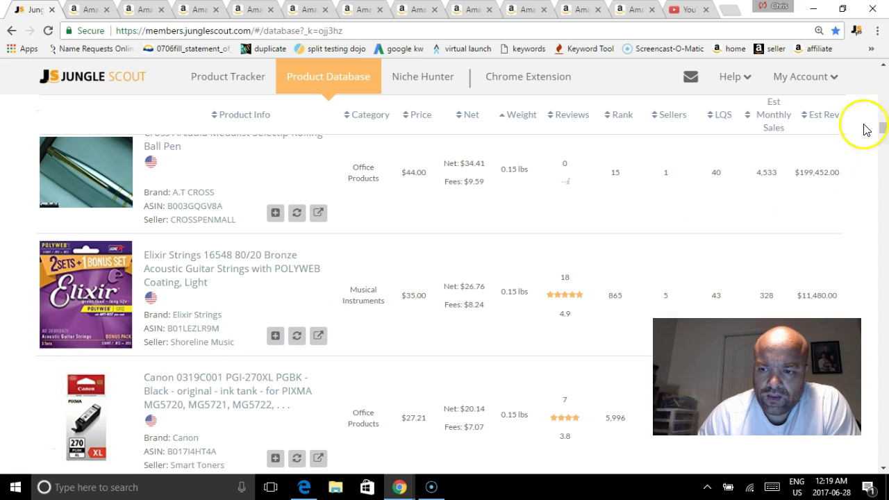
click(883, 64)
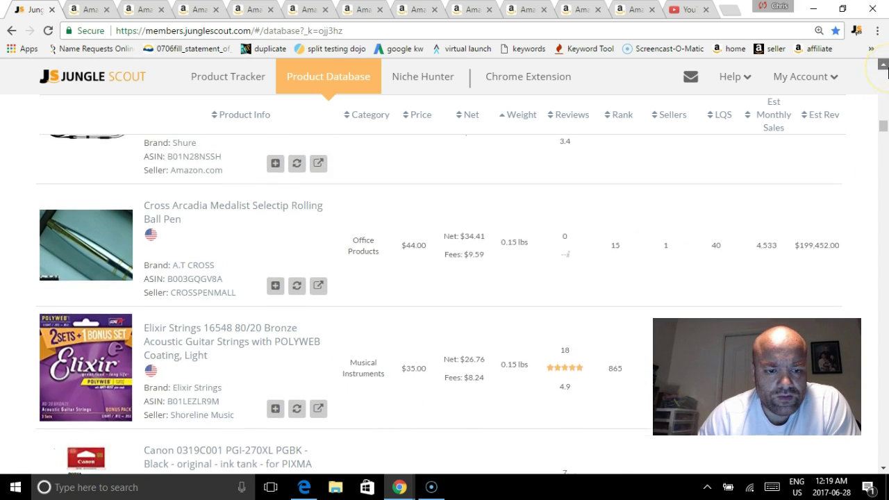
scroll(389, 410, up, 4)
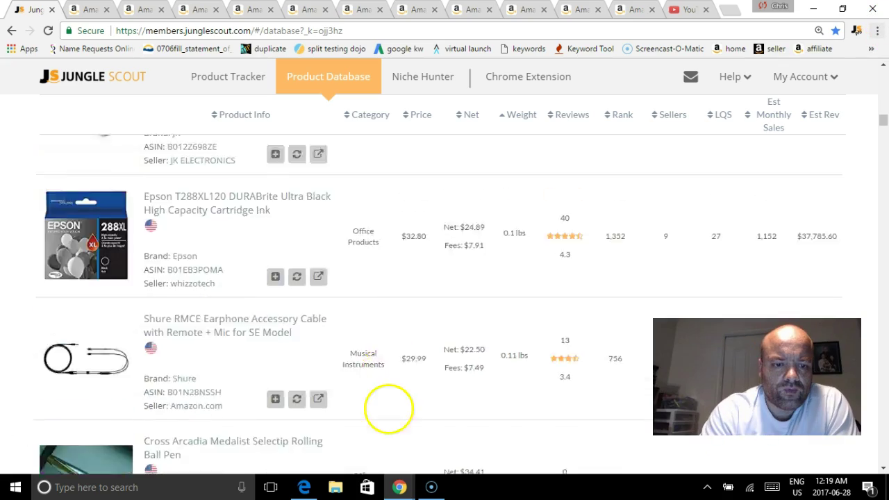
Step: Examine the weight-sorted database results from the Shure RMCE cable down to the JARBO toner cartridges
scroll(429, 180, down, 13)
scroll(414, 166, down, 14)
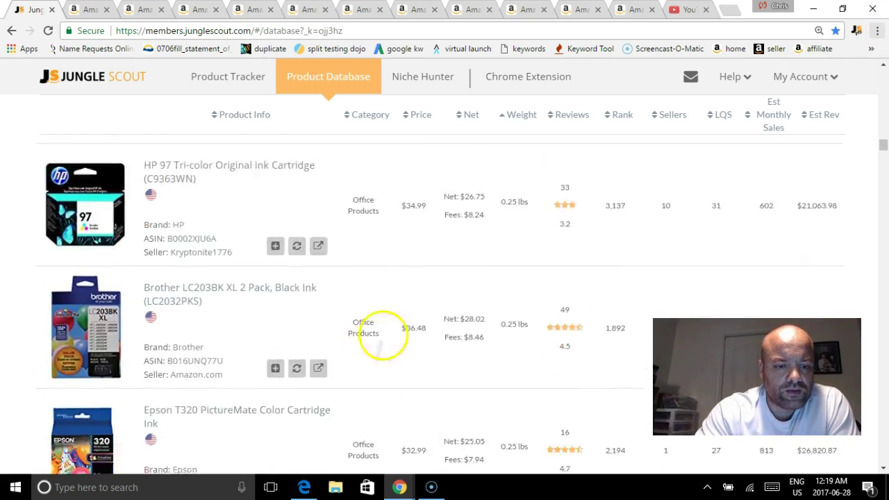
scroll(423, 185, down, 14)
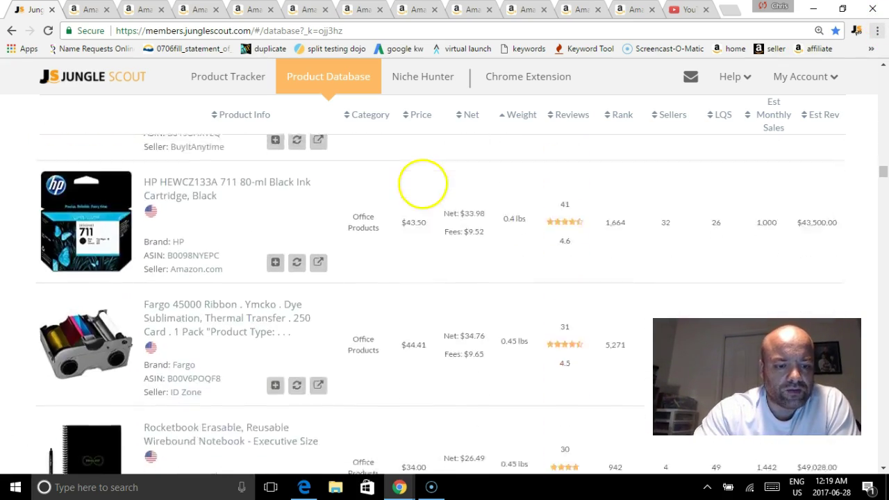
scroll(431, 177, down, 11)
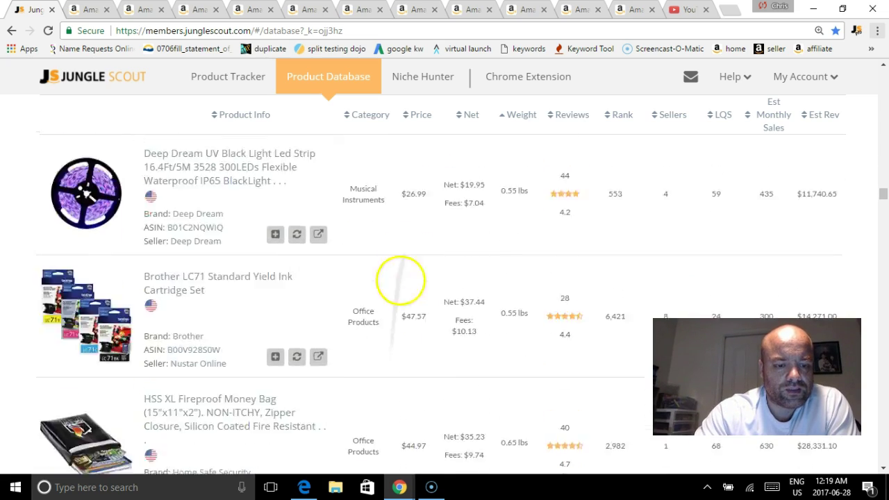
scroll(442, 175, down, 9)
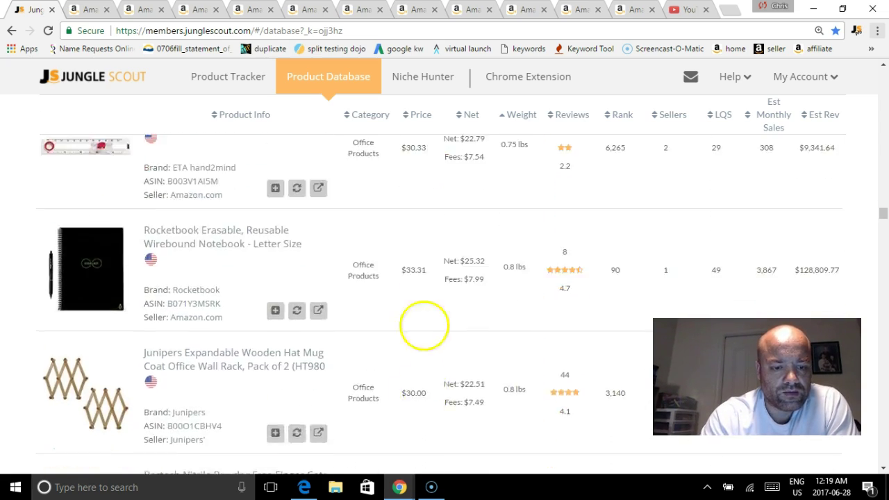
scroll(434, 349, up, 18)
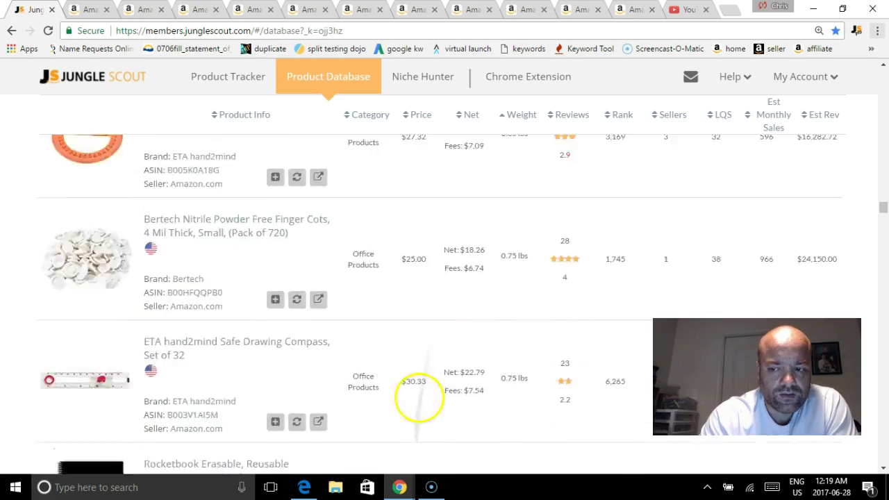
scroll(417, 401, up, 5)
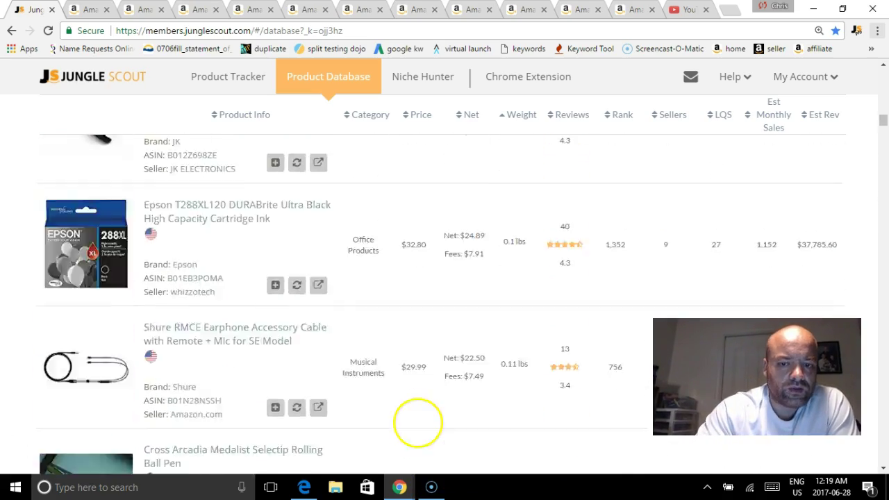
scroll(390, 179, down, 20)
scroll(463, 68, down, 20)
scroll(460, 69, down, 5)
scroll(465, 104, down, 5)
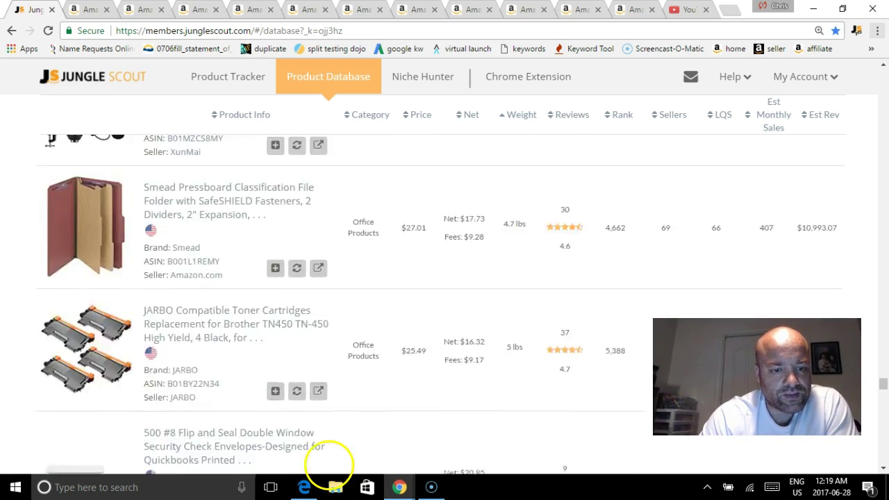
Step: Find the United Scientific Octave Tuning Forks, Set of 8, in the database again and review its reviews, sales and revenue
scroll(317, 459, up, 11)
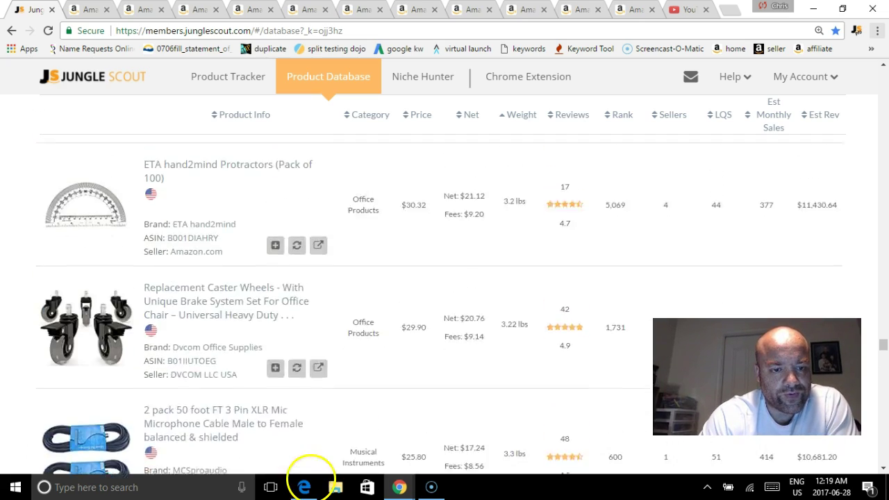
scroll(312, 464, up, 6)
scroll(370, 301, down, 3)
scroll(317, 452, up, 15)
scroll(317, 465, up, 15)
scroll(317, 466, up, 4)
scroll(389, 262, down, 2)
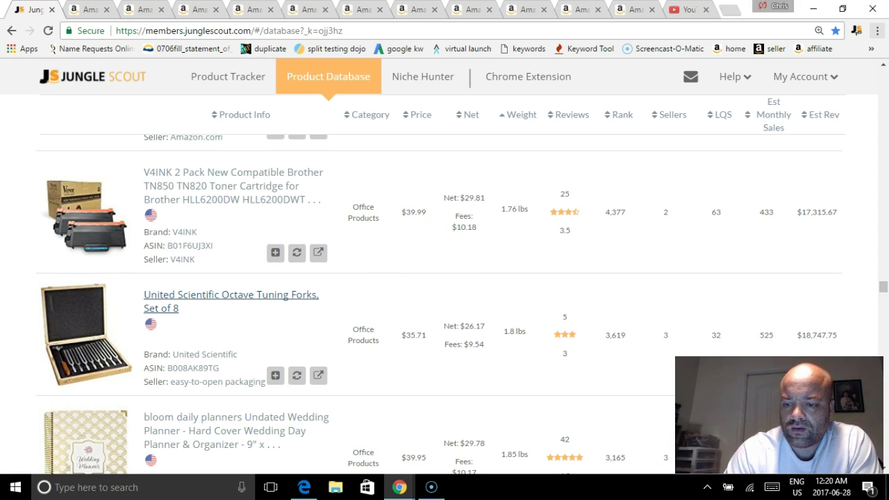
scroll(554, 337, down, 1)
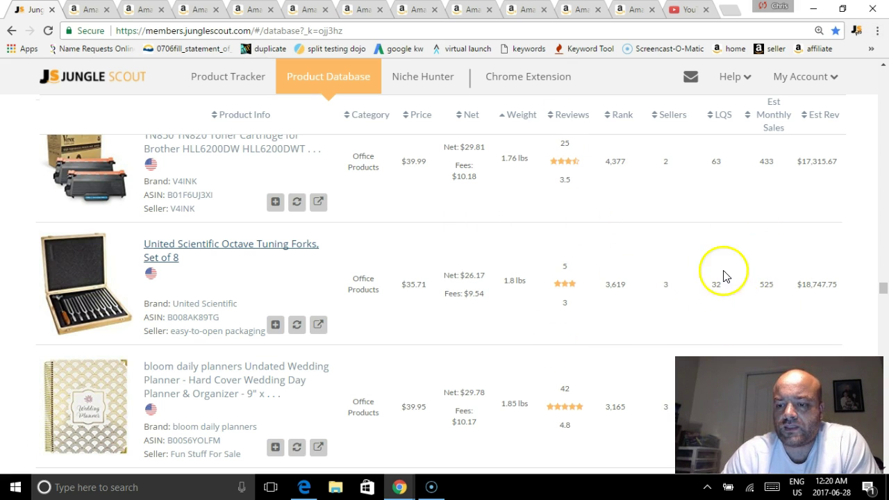
Step: Return to the Amazon "octave tuning fork" results and recheck their estimated sales and revenue with the Jungle Scout extension
click(83, 8)
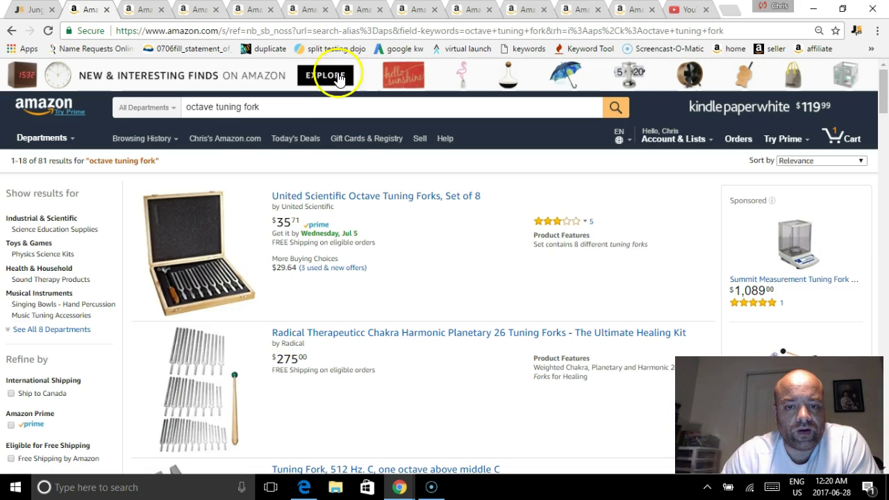
click(857, 31)
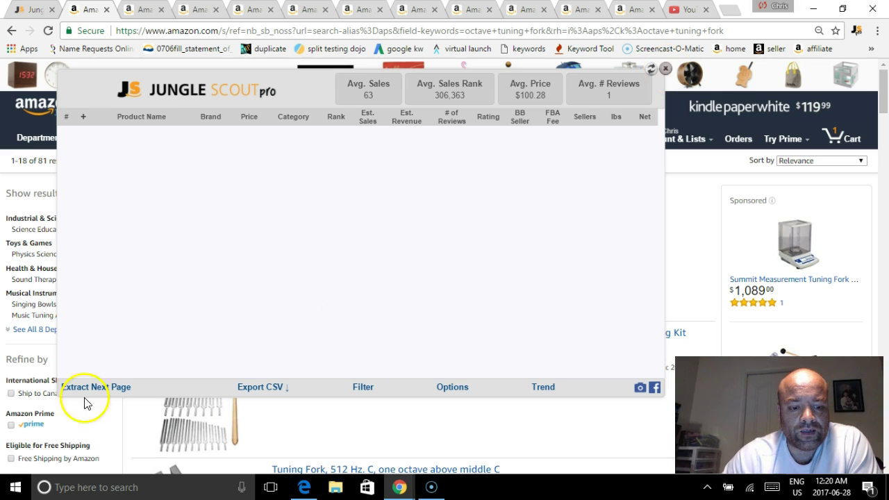
click(26, 455)
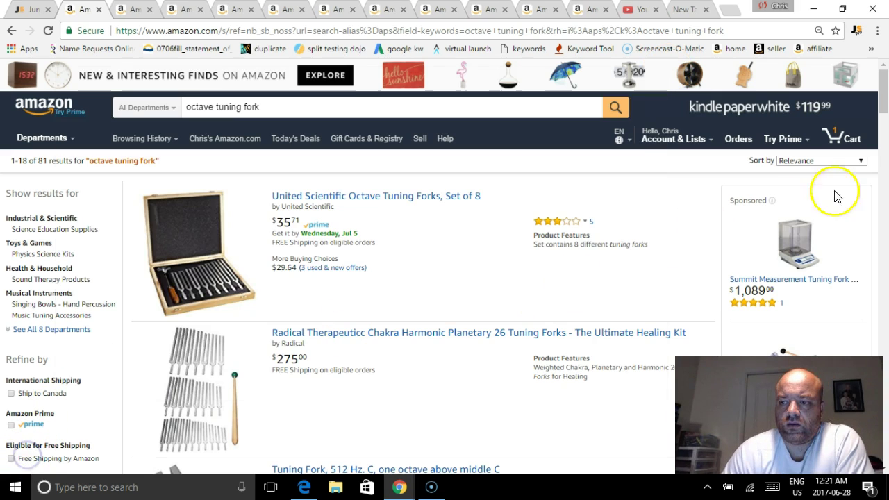
click(856, 31)
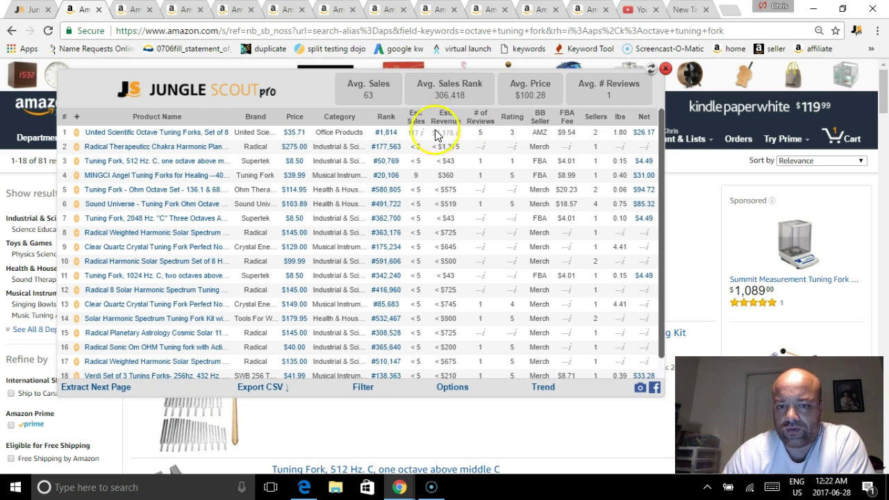
click(664, 69)
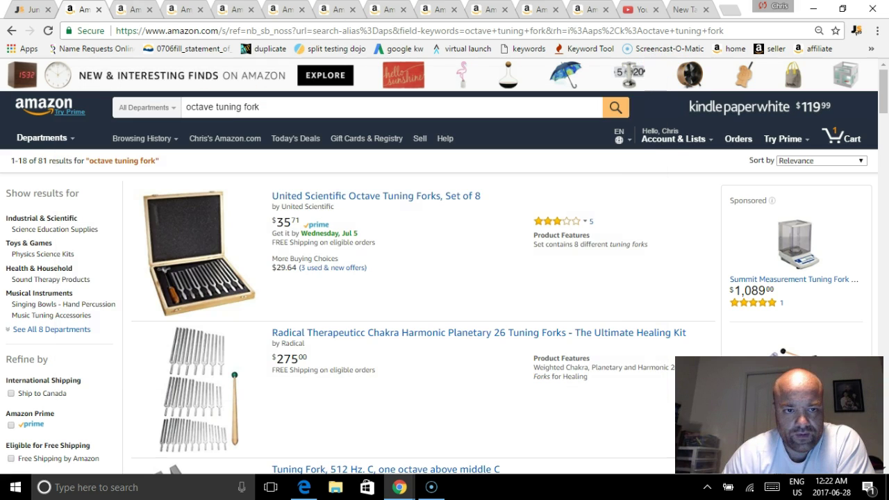
Step: Close the tuning fork results and examine the product images and rating of the IMMOSO portable wireless karaoke microphone listing
click(98, 9)
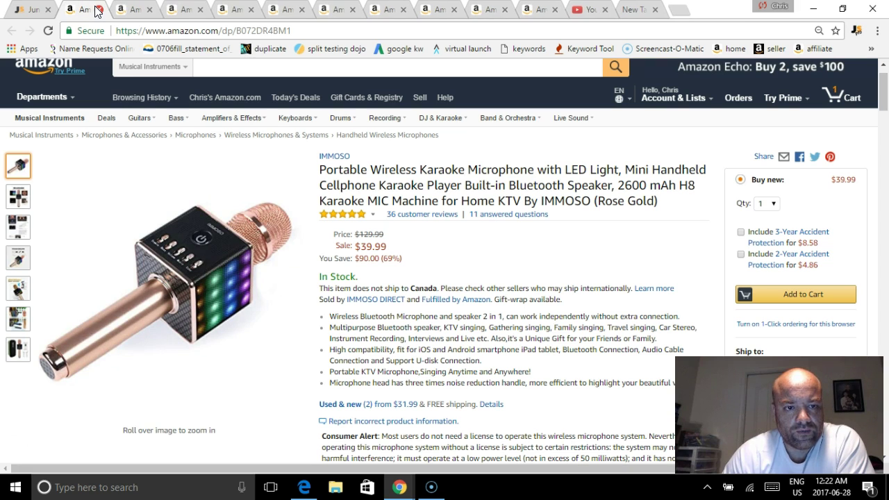
mouse_move(213, 199)
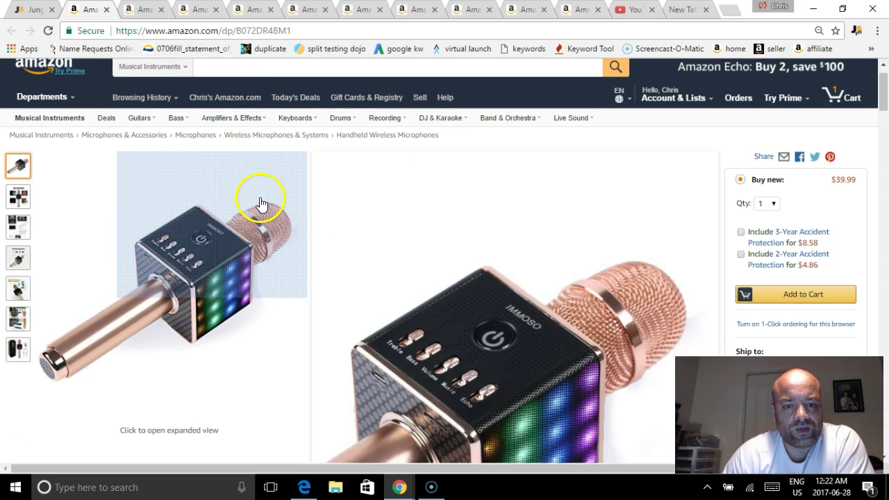
scroll(261, 203, up, 1)
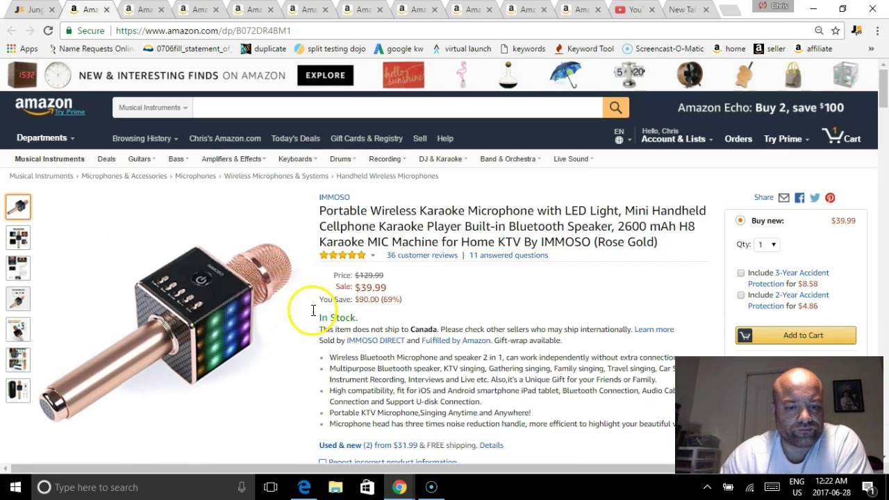
click(23, 241)
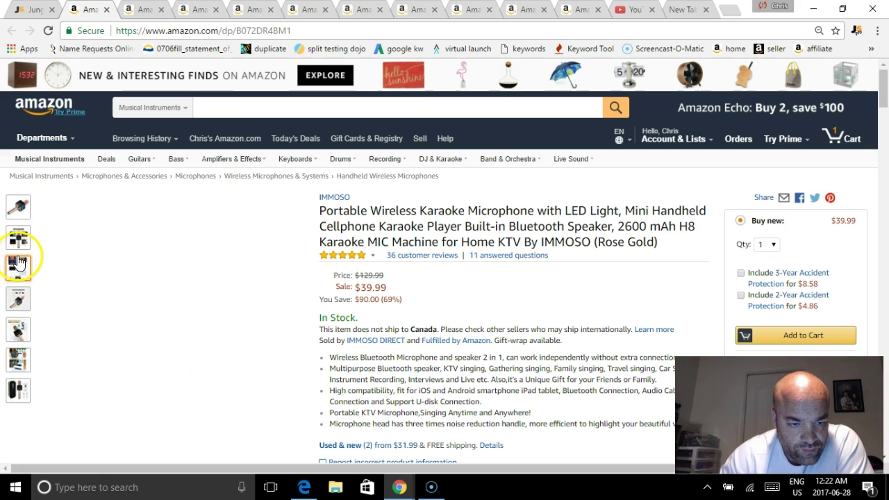
click(18, 271)
click(19, 298)
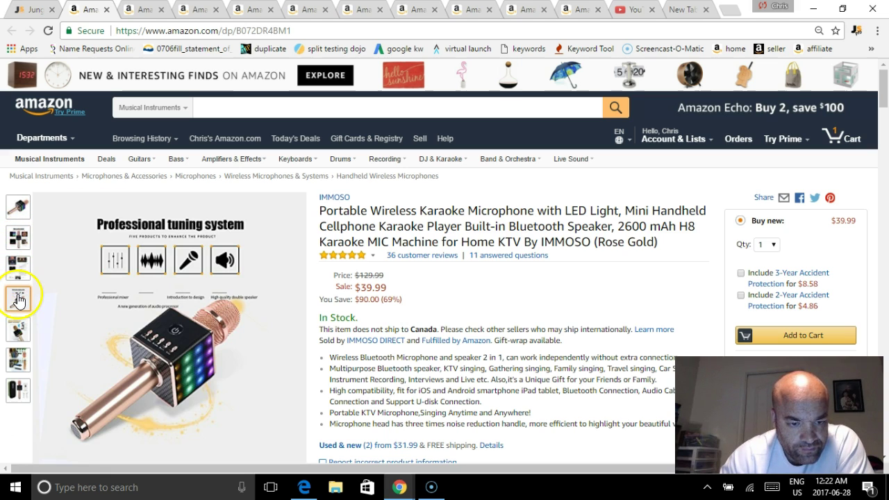
click(19, 329)
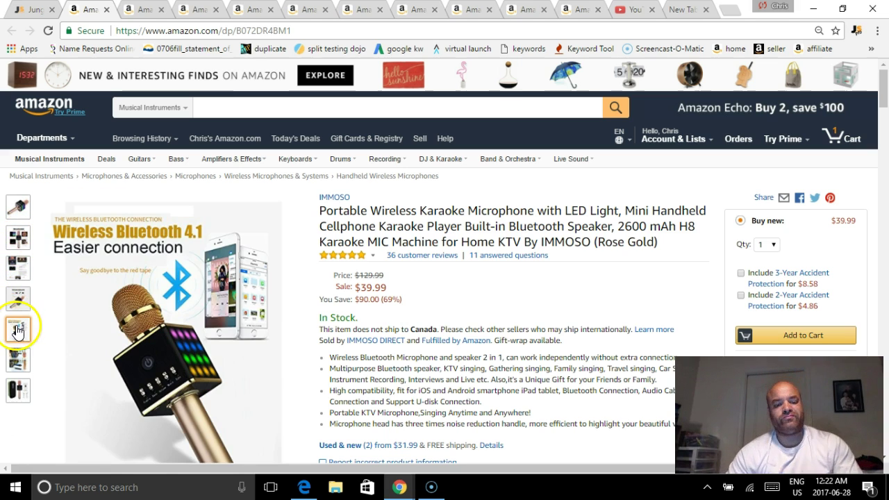
mouse_move(19, 303)
mouse_move(61, 228)
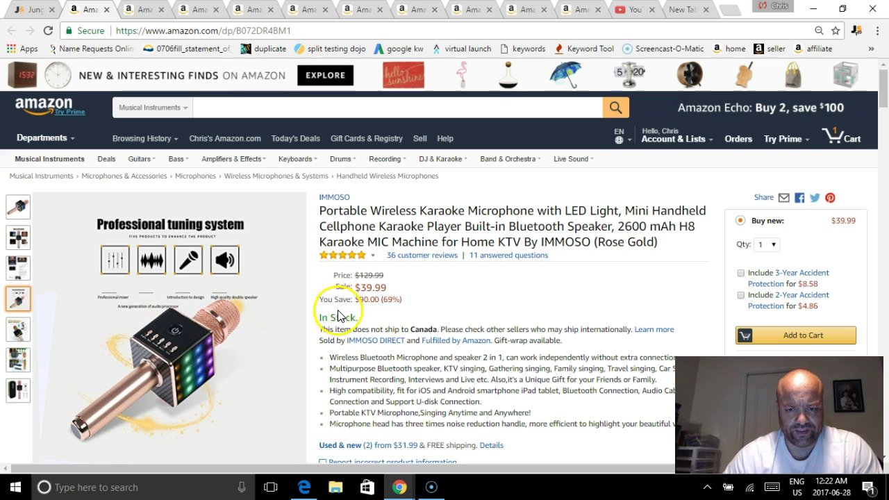
click(337, 255)
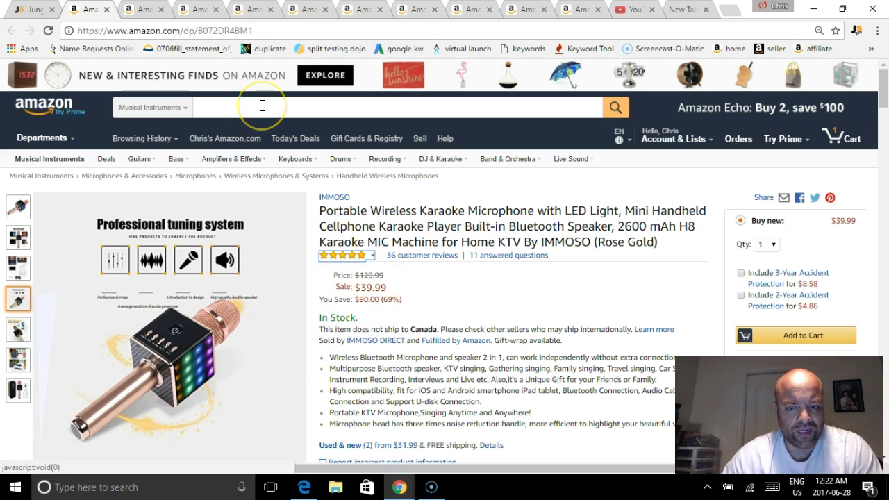
Step: Search all Amazon departments for "portable karaoke microphone"
click(263, 105)
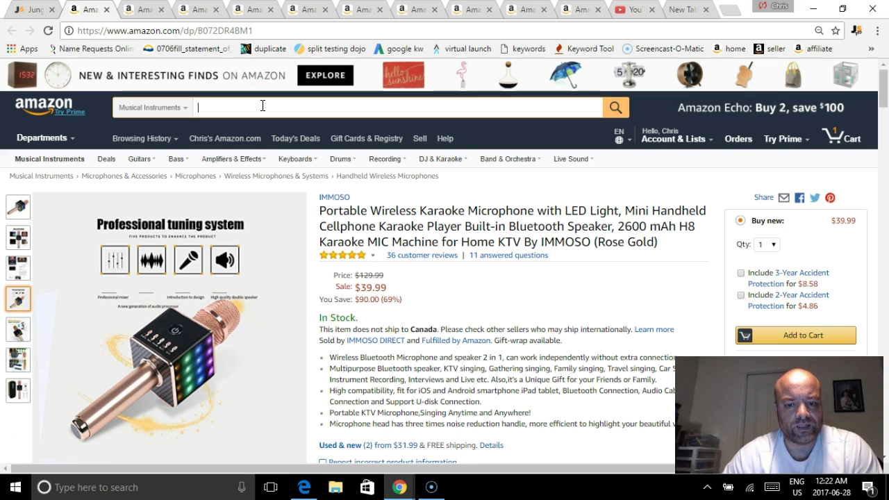
click(186, 107)
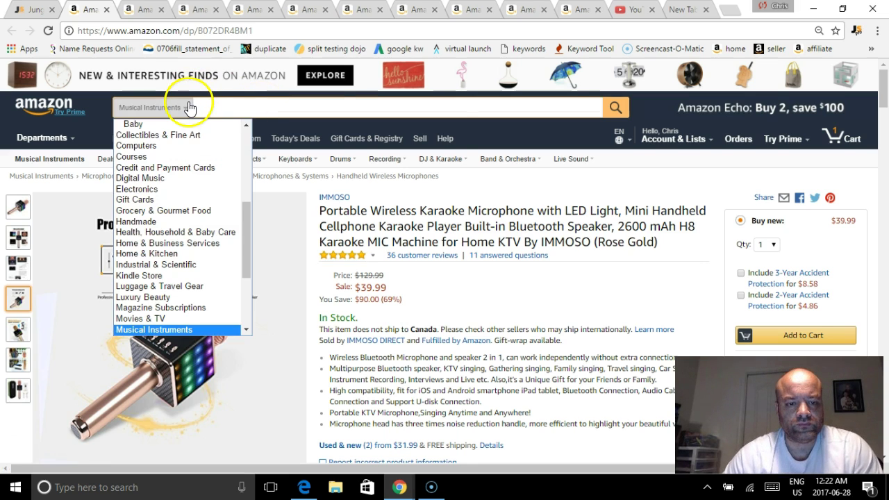
scroll(244, 129, up, 4)
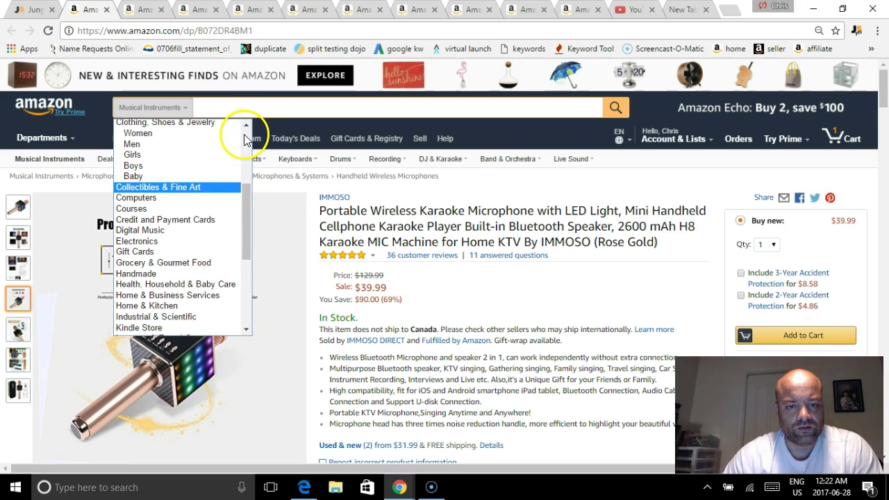
scroll(244, 136, up, 3)
click(200, 123)
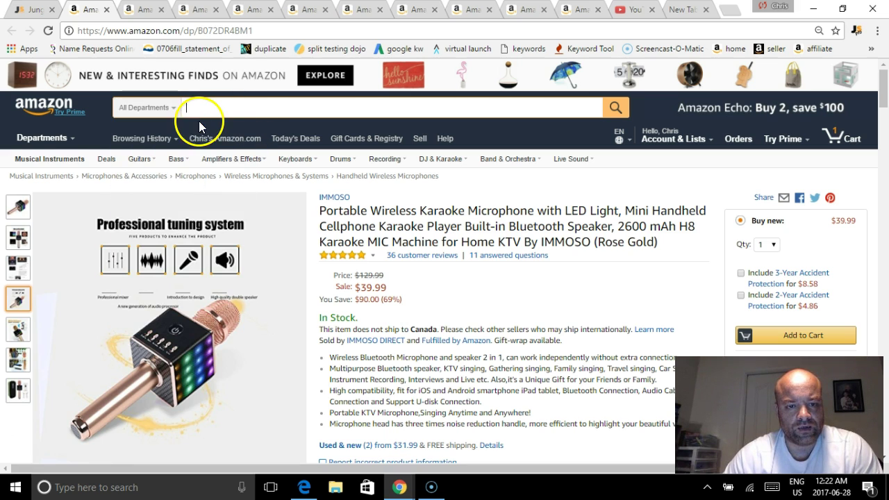
click(217, 112)
text(p)
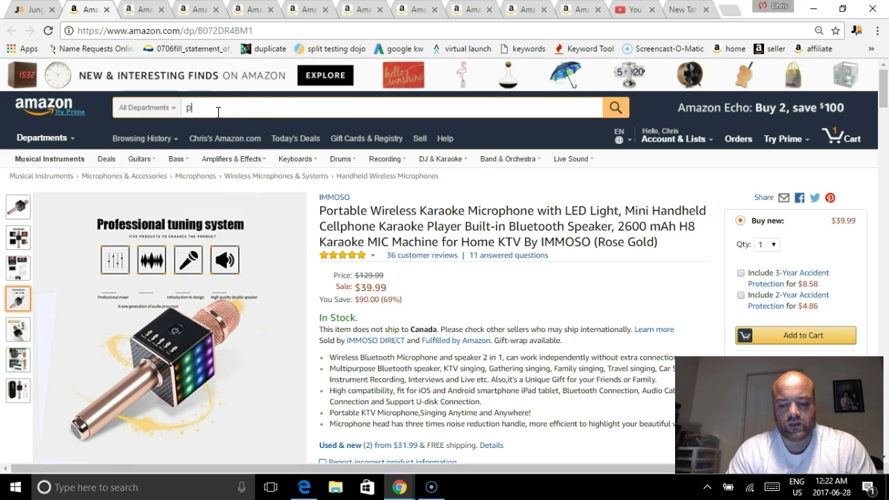
text(ortable k)
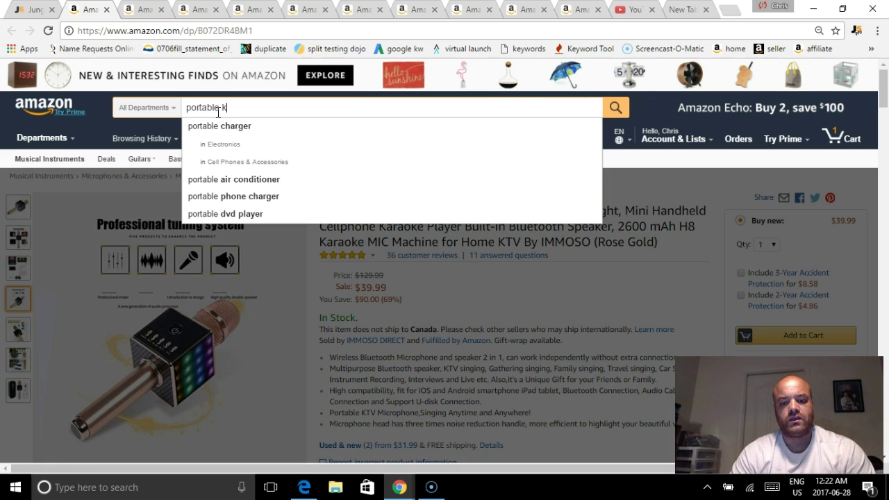
text(araoke)
key(Down)
key(Return)
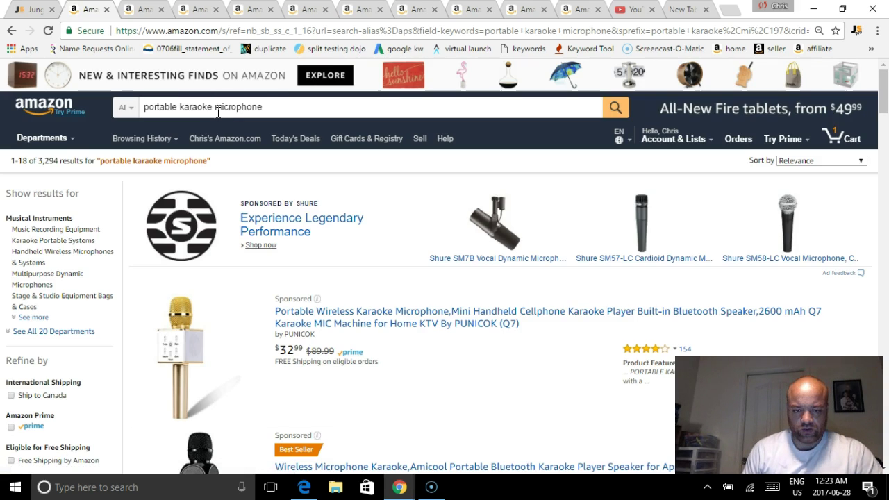
Step: Check the estimated sales, revenue and review counts of the karaoke microphone results with the Jungle Scout extension
scroll(551, 234, down, 2)
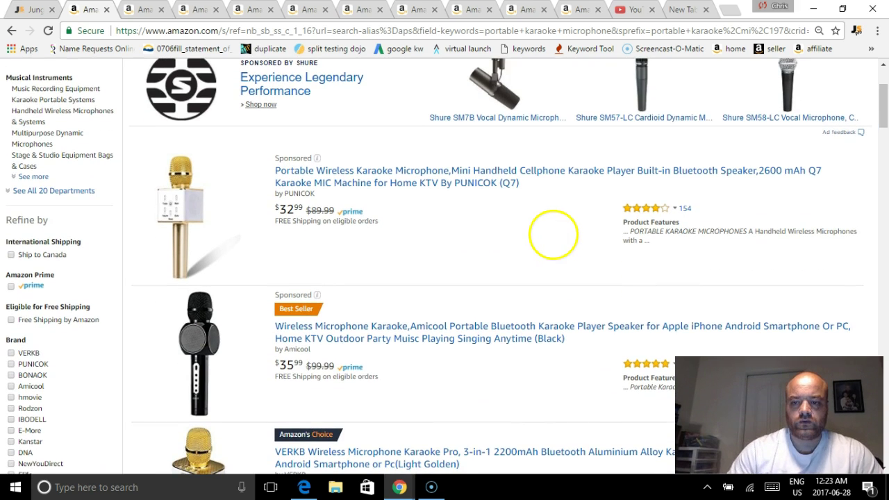
click(858, 32)
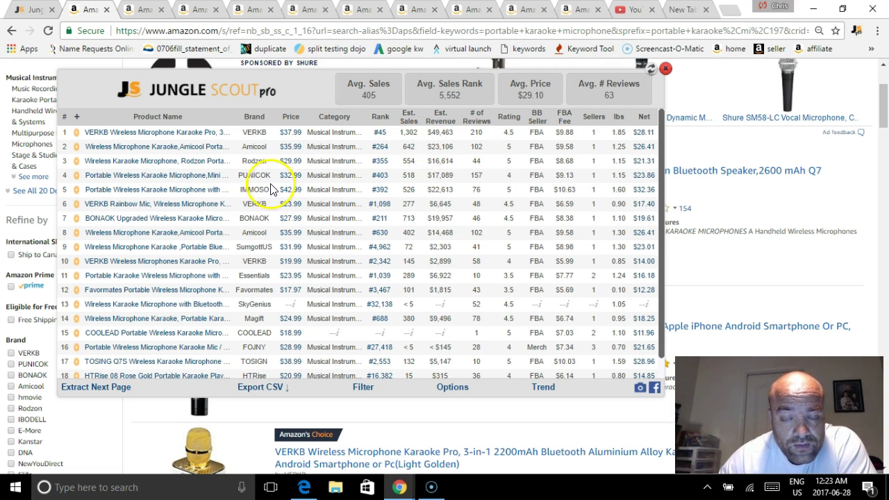
click(666, 73)
Step: Compare the prices, ratings and review counts of the PUNICOK, Amicool and VERKB karaoke microphones
scroll(554, 228, up, 1)
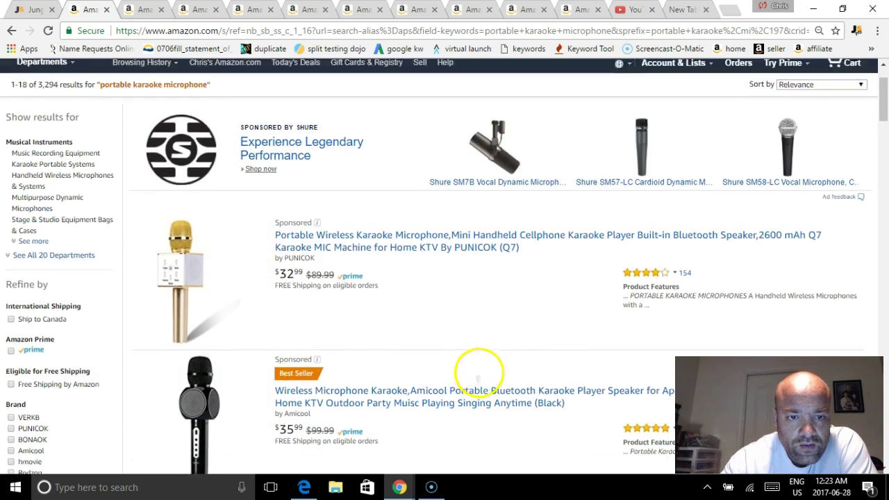
scroll(493, 320, down, 2)
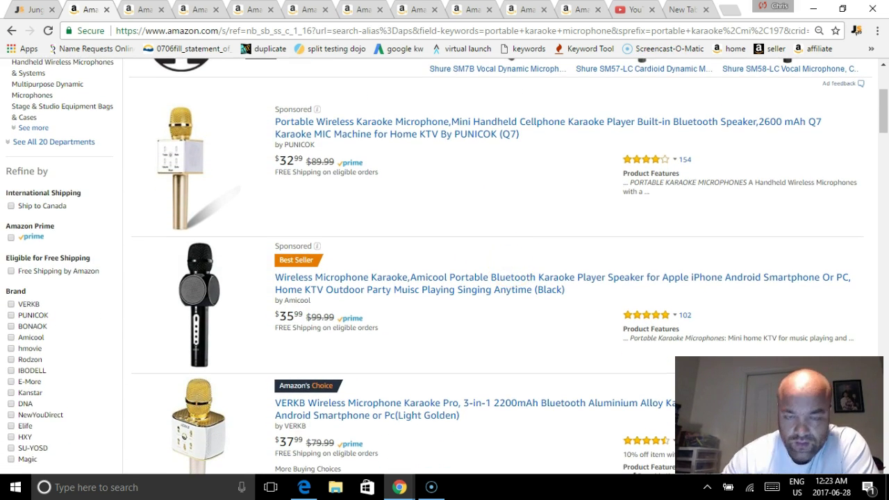
scroll(530, 312, down, 1)
scroll(526, 347, up, 1)
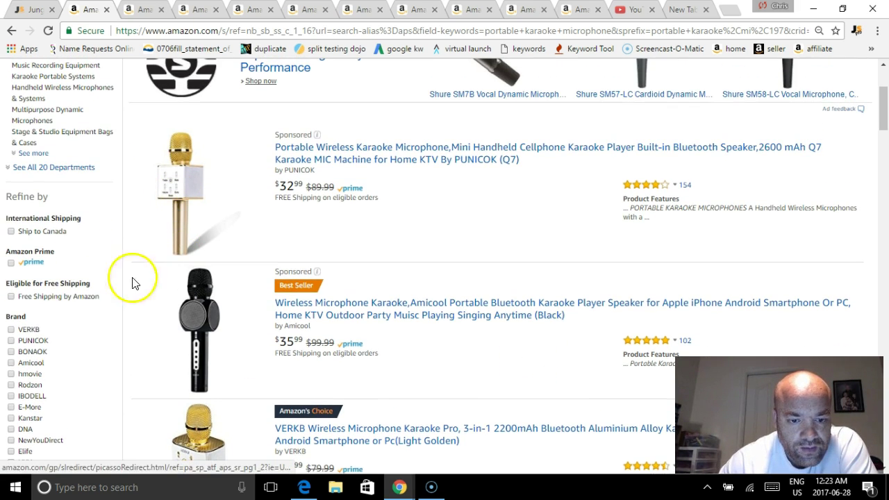
Step: Scan the remaining karaoke microphone results, from Rodzon and IMMOSO through Favormates and SkyGenius, for designs, prices and review counts
scroll(444, 270, down, 3)
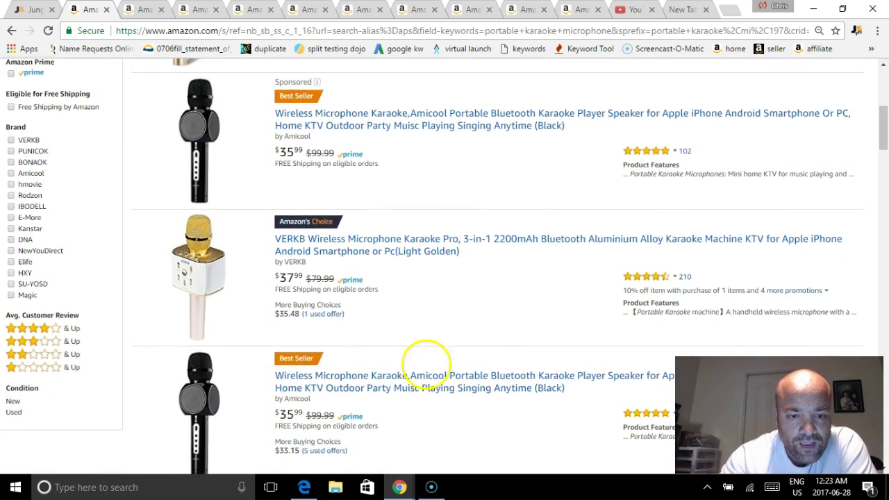
scroll(430, 340, down, 1)
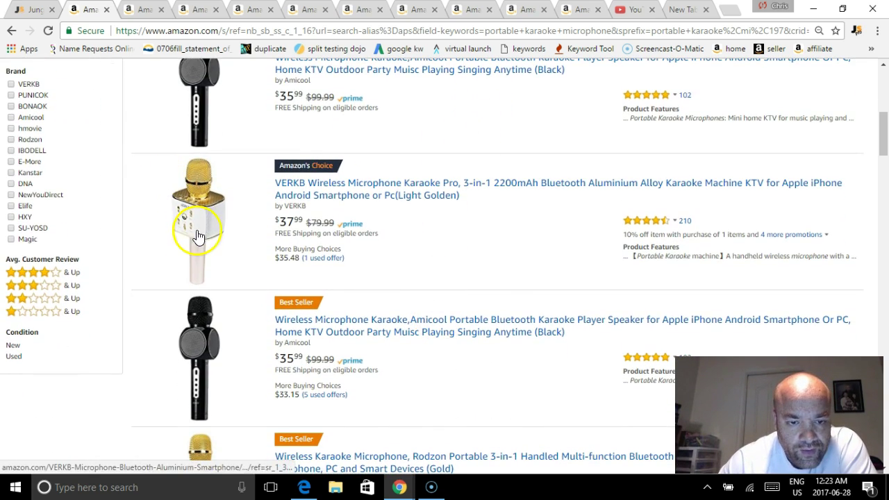
scroll(474, 313, down, 7)
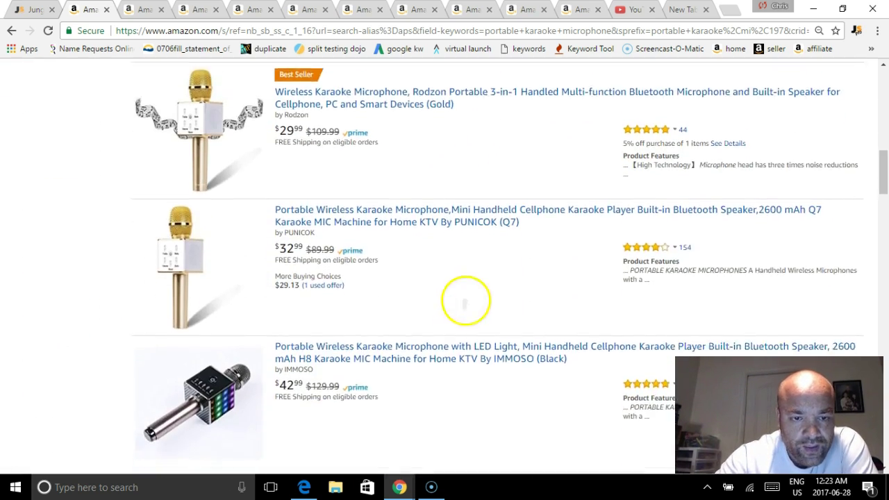
scroll(483, 231, down, 9)
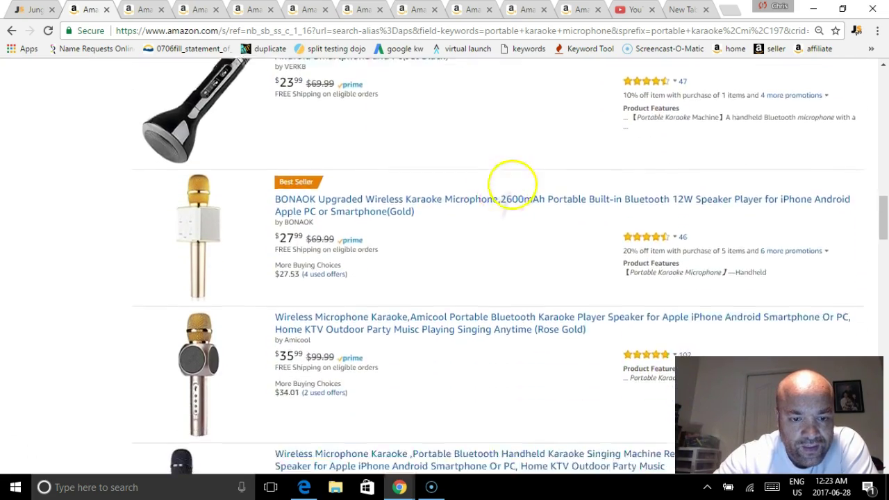
scroll(523, 144, down, 9)
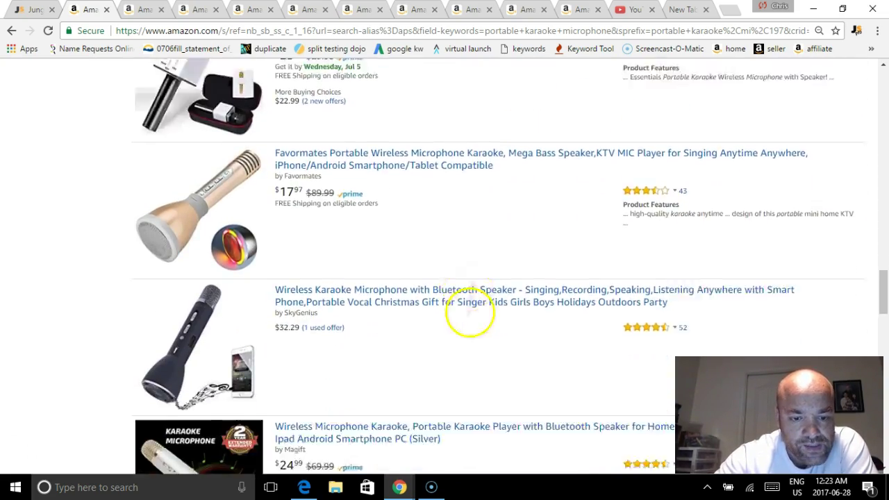
Step: Review the Jungle Scout rank, sales and revenue estimates for the karaoke microphone results, and close them
scroll(509, 160, up, 20)
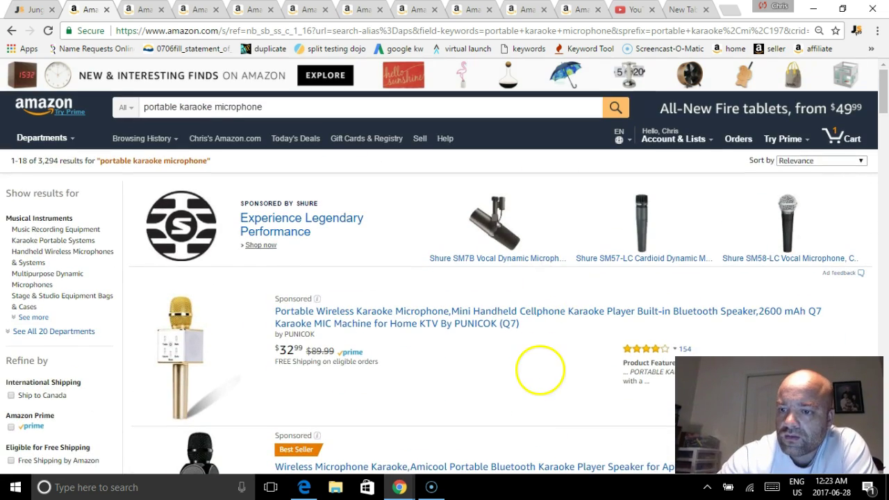
click(857, 32)
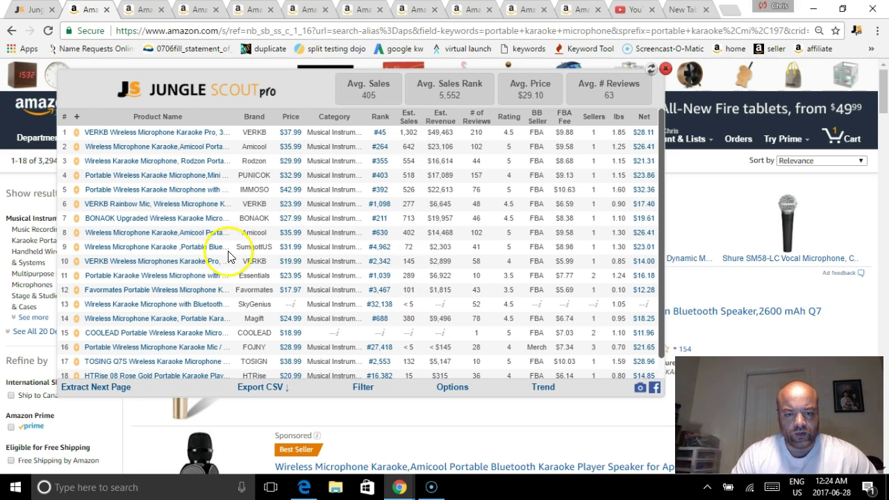
click(664, 71)
Step: Compare the designs of the karaoke microphones in the search results, including the VERKB Rainbow Mic and the SumgottUS model
scroll(460, 291, down, 7)
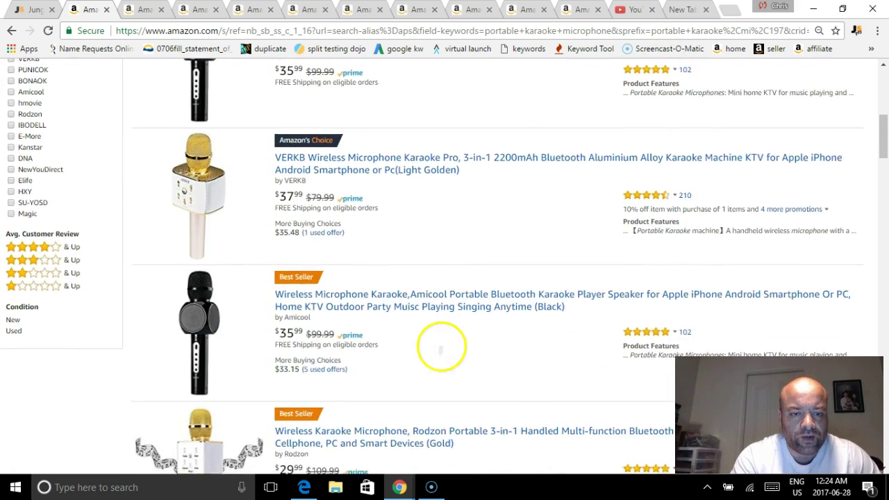
scroll(440, 347, up, 1)
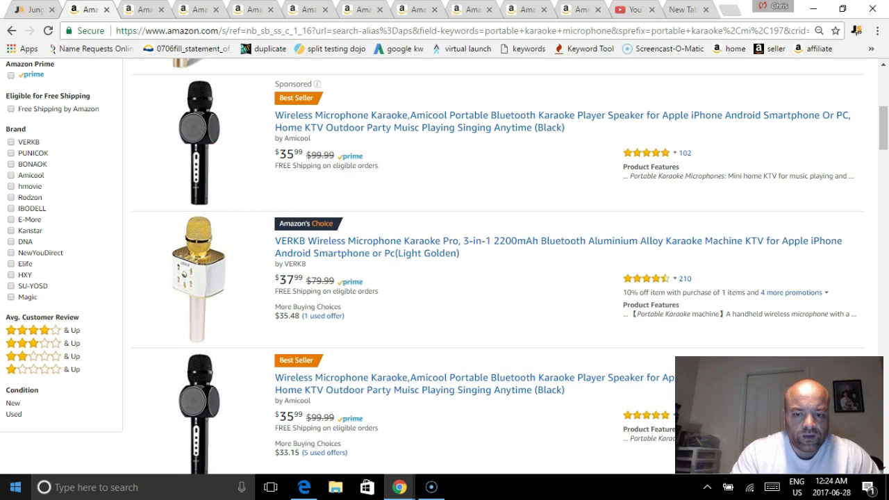
scroll(494, 290, down, 10)
scroll(503, 382, down, 4)
scroll(500, 375, up, 4)
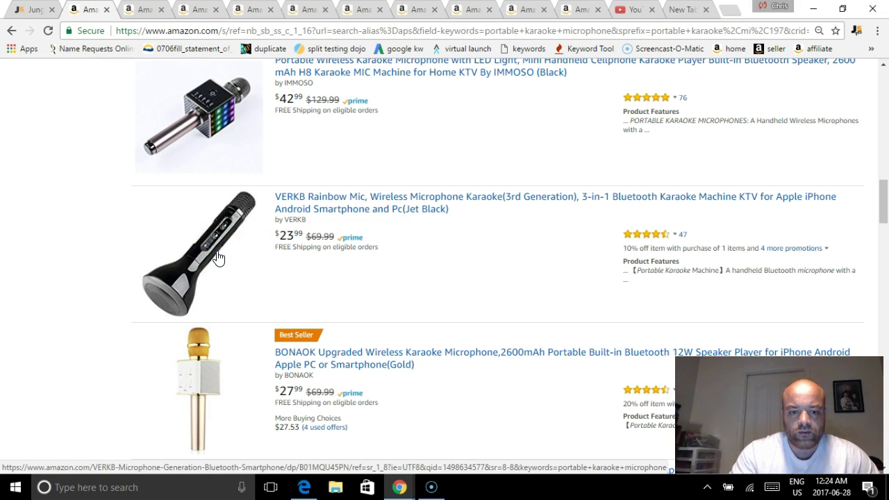
scroll(500, 264, down, 10)
scroll(477, 327, up, 1)
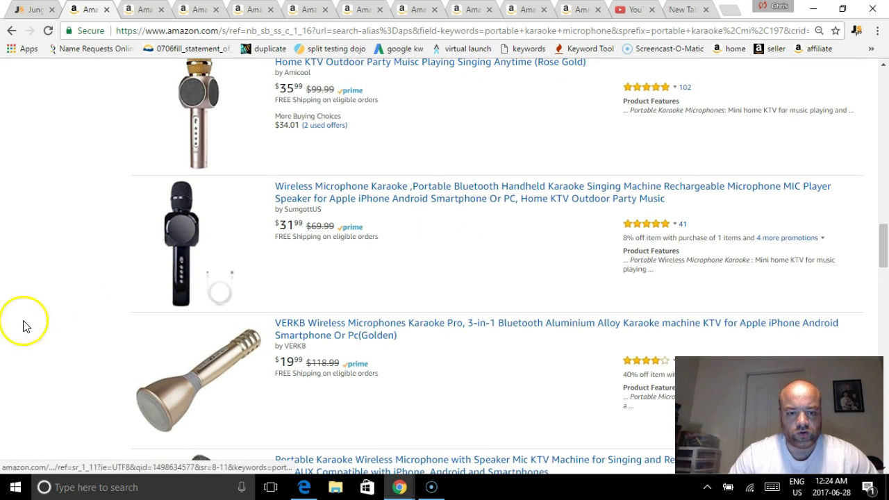
Step: View the golden VERKB Wireless Microphones Karaoke Pro listing and return to the search results
scroll(446, 312, down, 2)
click(447, 311)
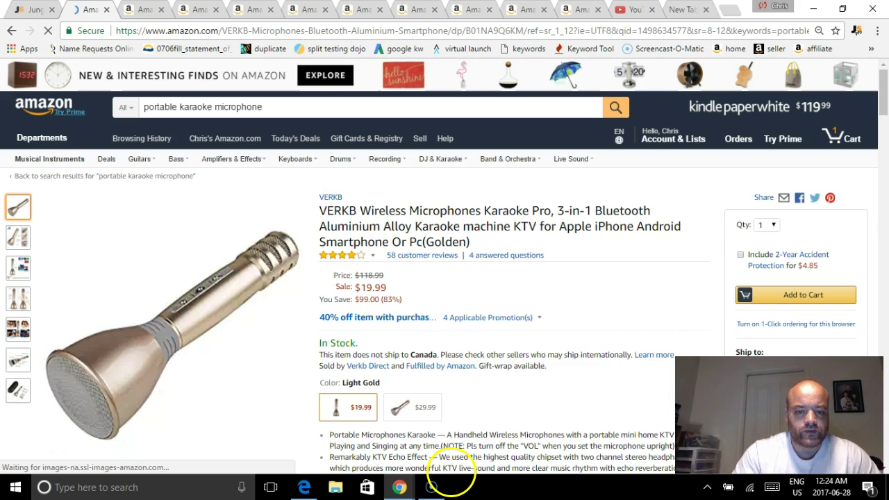
click(12, 33)
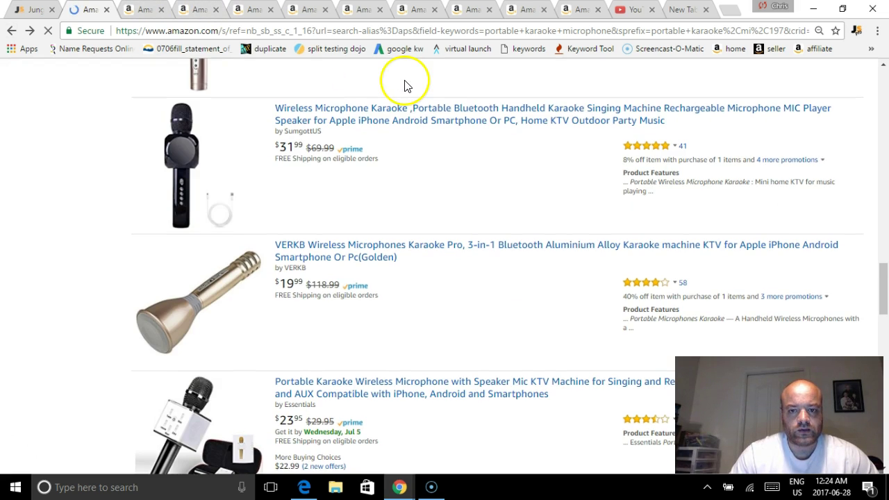
Step: Bring up the Jungle Scout estimates for the portable karaoke microphone results again
scroll(486, 382, up, 15)
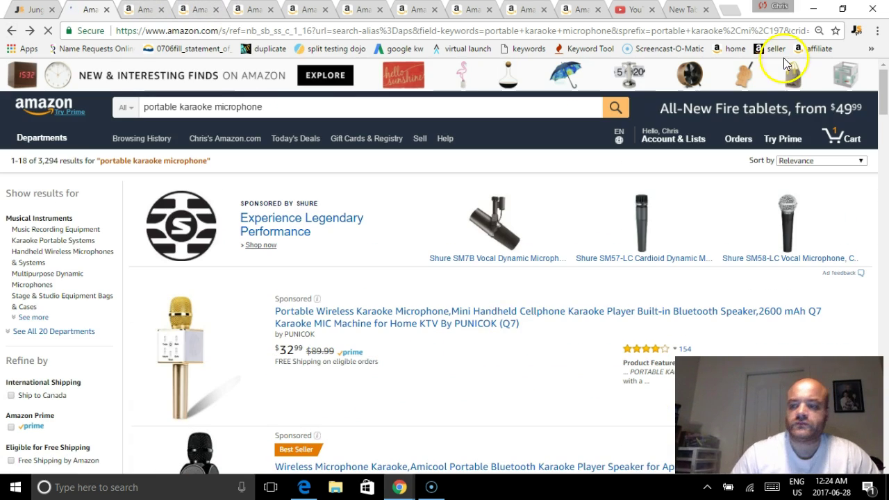
click(856, 32)
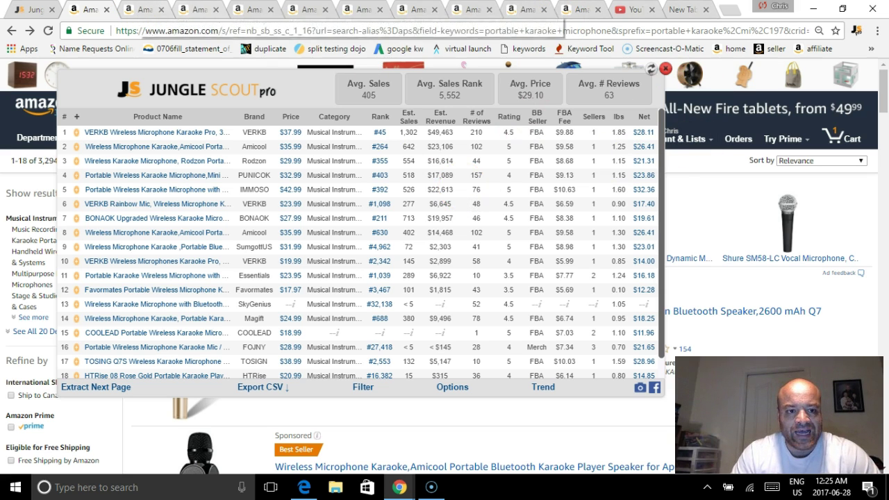
Step: Open the Jungle Scout Product Database and review its price, estimated sales and review filters
click(32, 8)
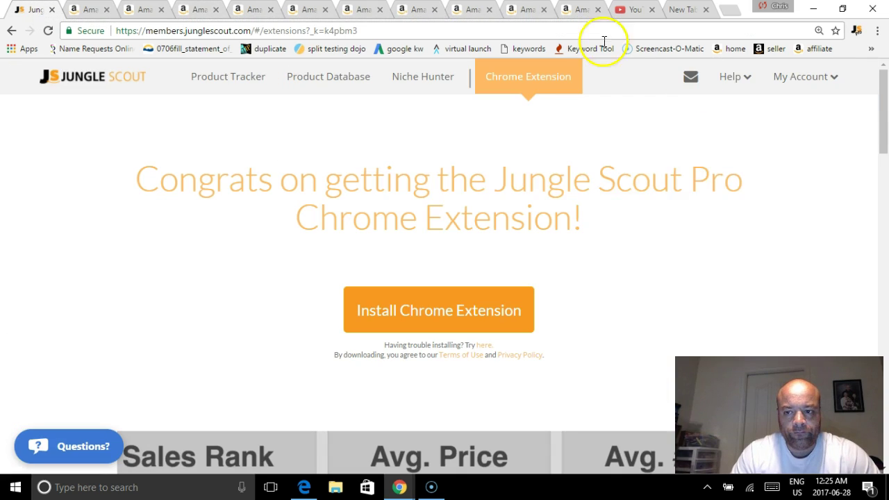
click(316, 83)
click(772, 76)
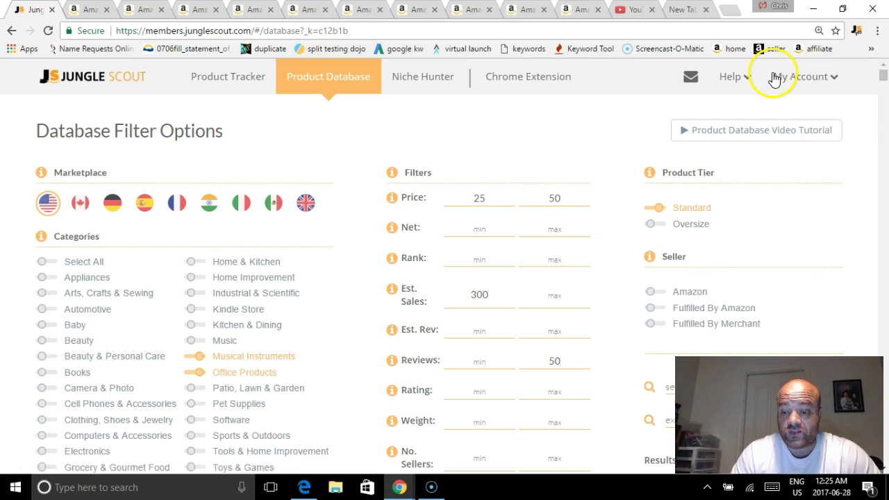
click(469, 197)
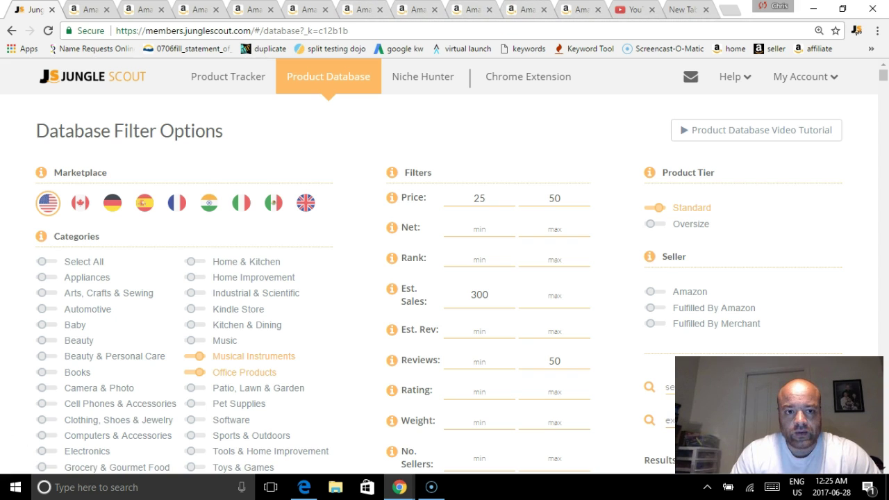
Step: Compare the karaoke microphones' estimated sales, prices and review counts with the Product Database filter criteria
click(76, 9)
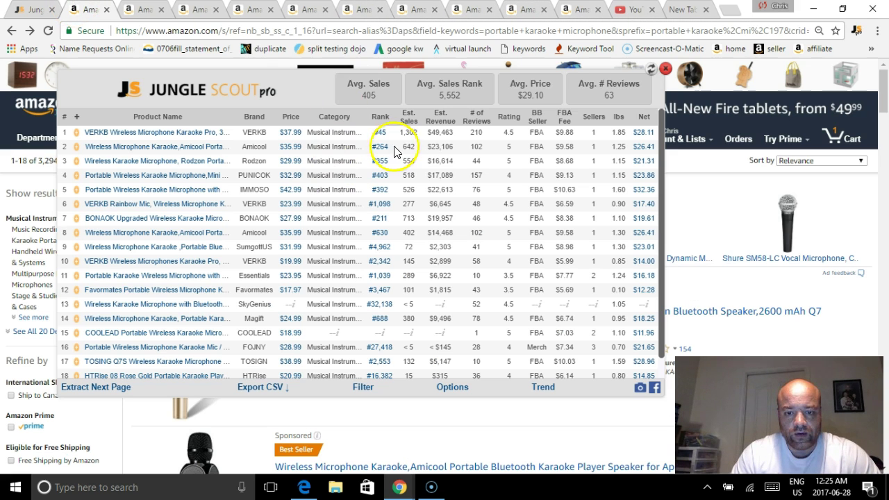
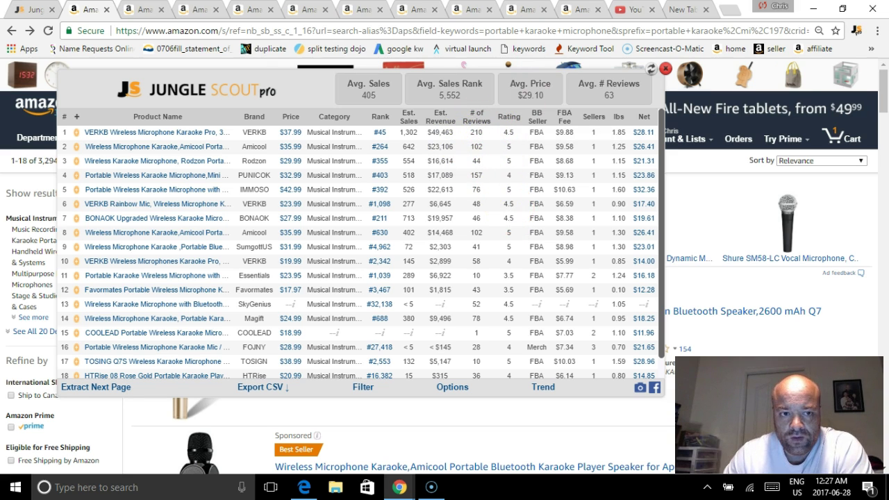
click(34, 9)
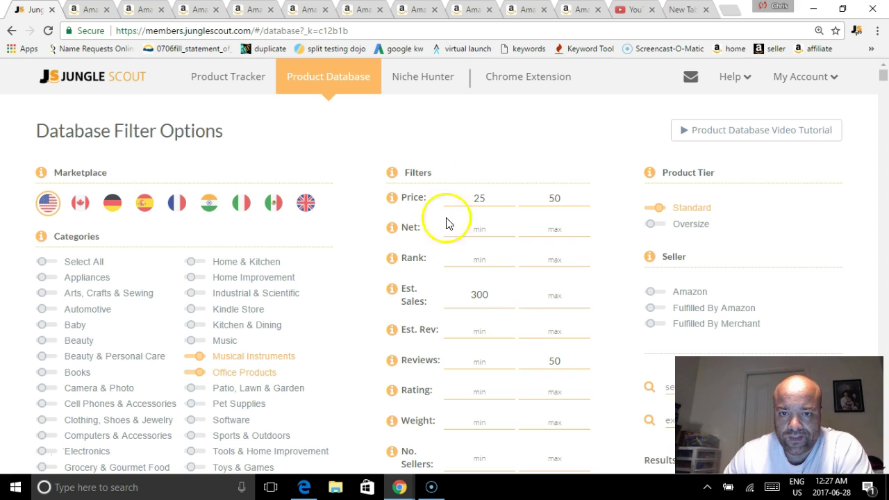
click(82, 9)
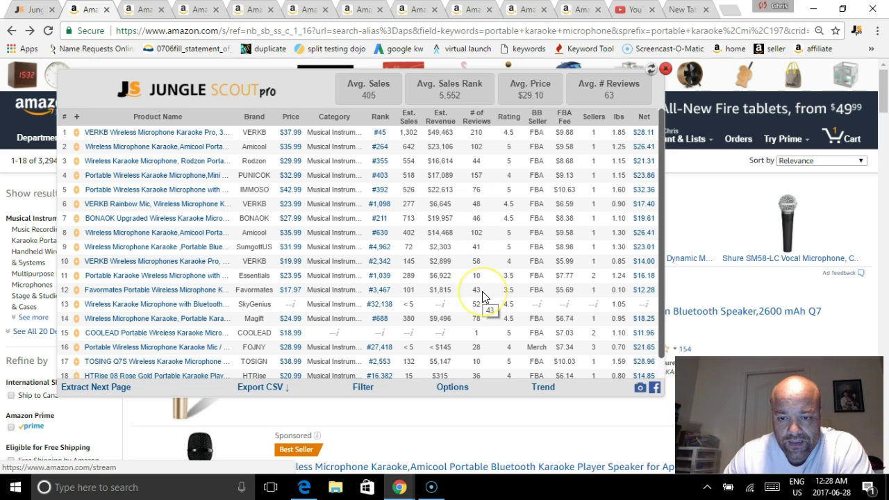
click(487, 341)
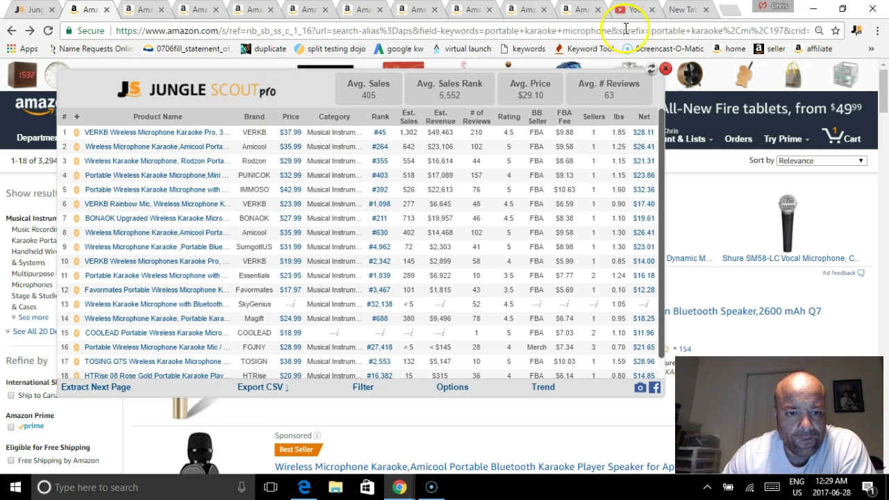
Step: Close the Jungle Scout estimates and open the gold Rodzon 3-in-1 wireless karaoke microphone listing
click(665, 69)
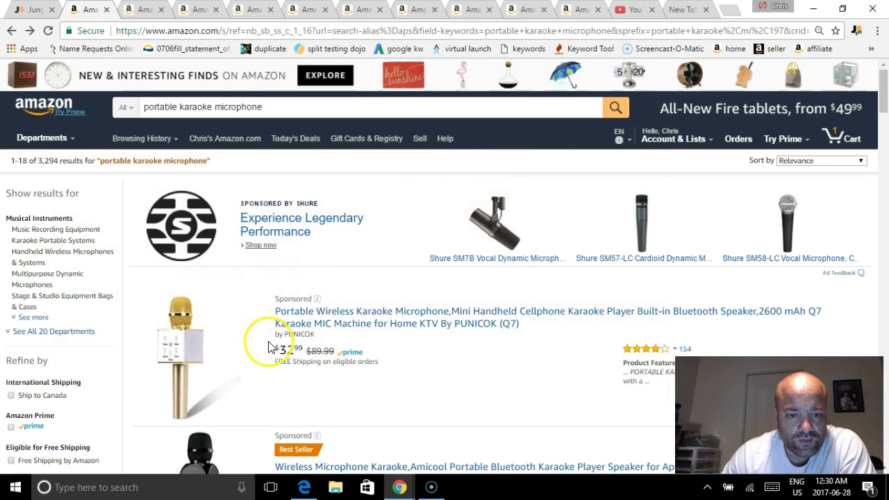
scroll(432, 307, down, 3)
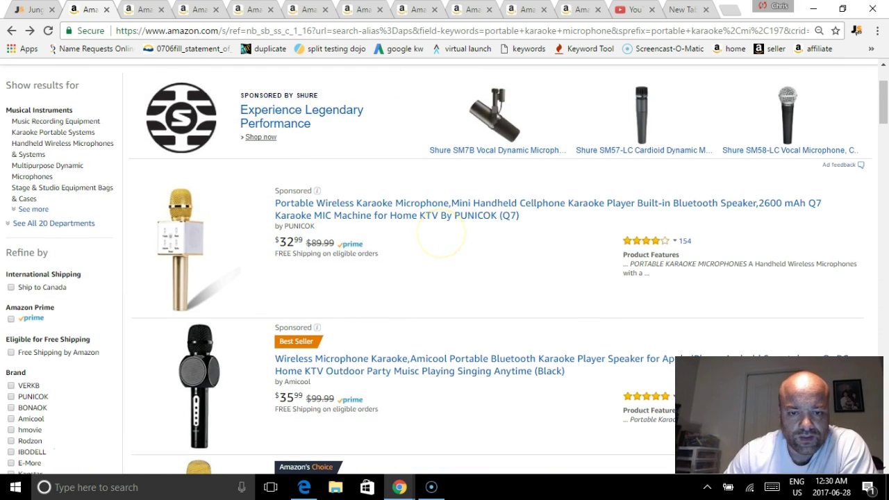
scroll(440, 236, down, 5)
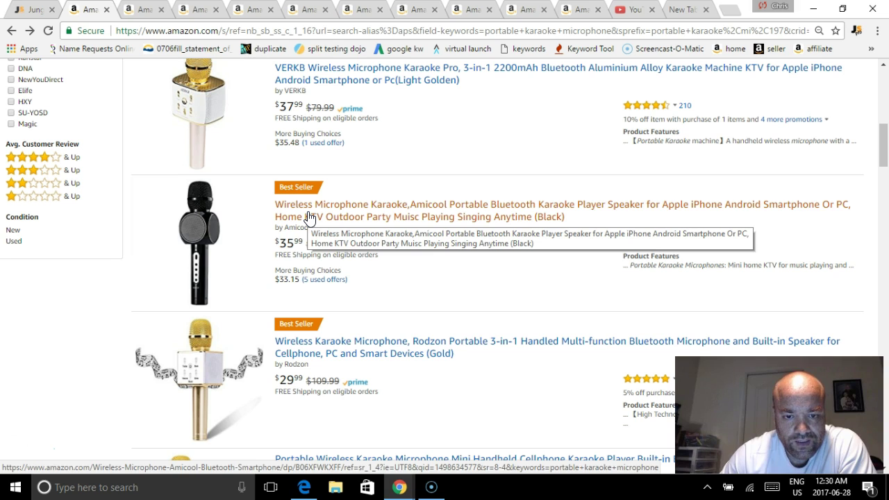
click(316, 357)
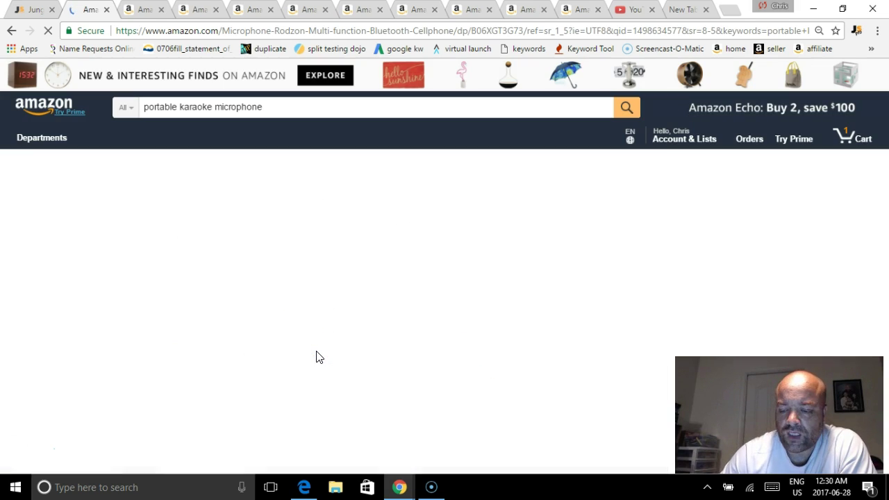
Step: Examine the Rodzon microphone's feature bullets, product description, usage instructions and feature diagram
scroll(486, 292, down, 7)
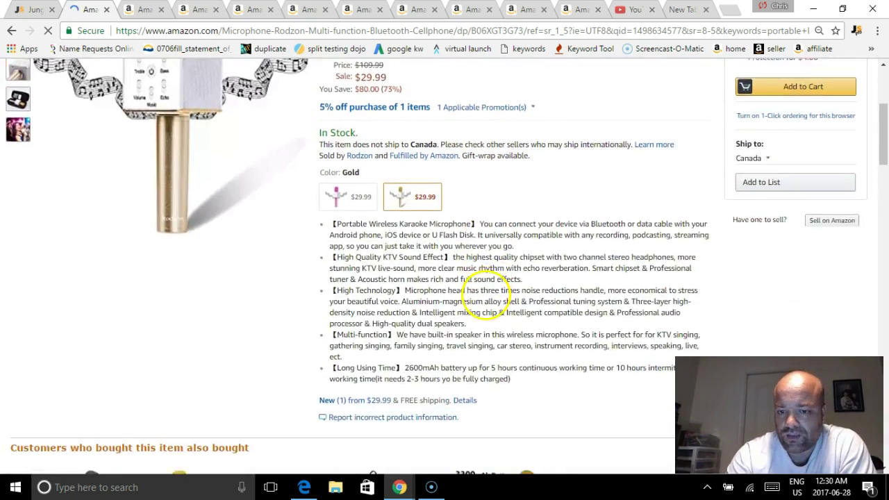
scroll(496, 268, down, 15)
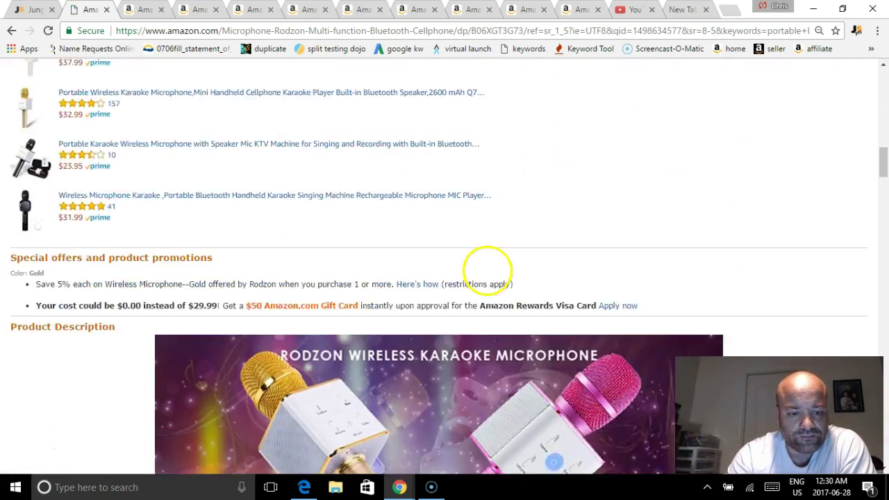
scroll(500, 256, down, 5)
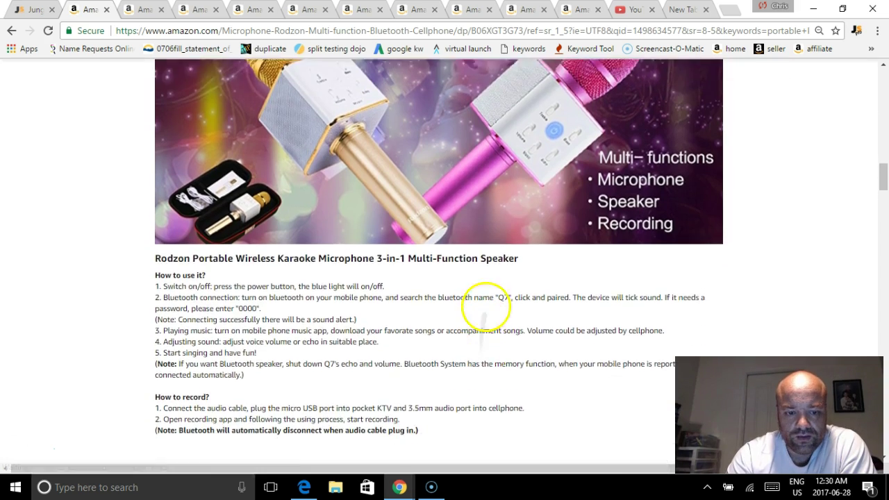
scroll(494, 258, down, 5)
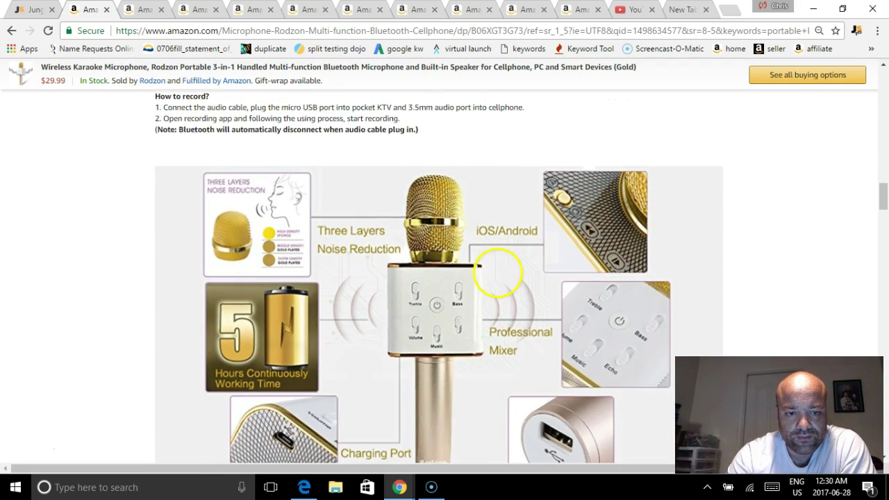
scroll(483, 314, down, 1)
scroll(491, 288, up, 1)
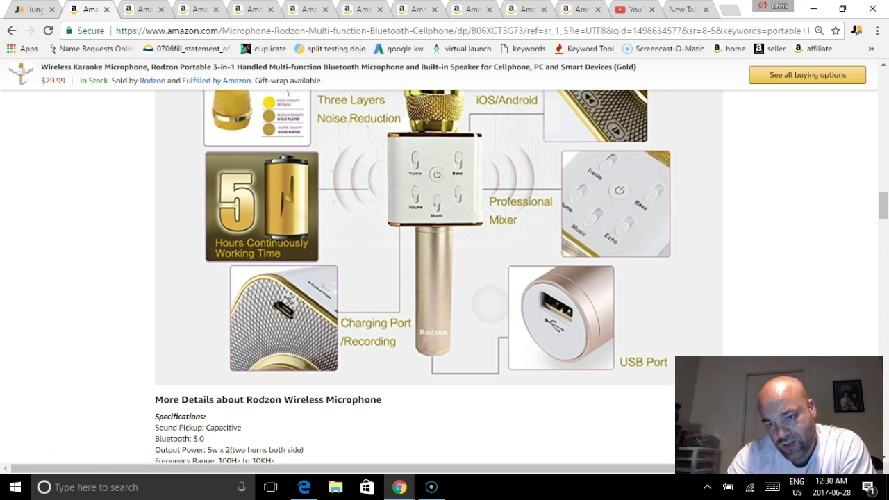
scroll(490, 300, up, 1)
scroll(493, 299, down, 1)
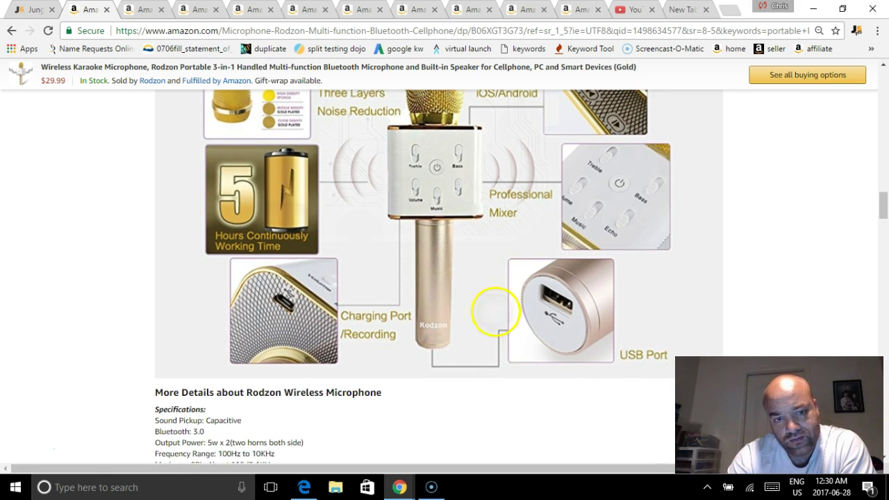
scroll(494, 297, up, 1)
Step: Check the Rodzon microphone's specifications, package contents, weight, dimensions and best sellers rank
scroll(491, 284, down, 2)
scroll(490, 284, down, 4)
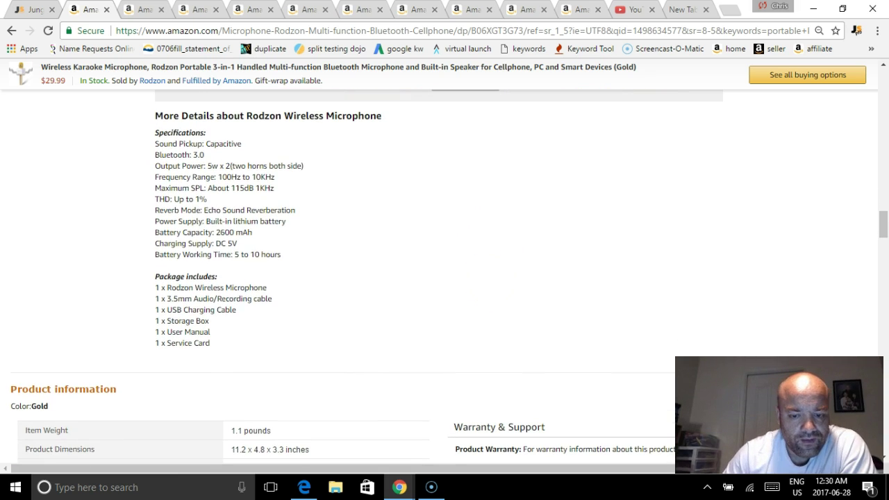
scroll(470, 185, down, 3)
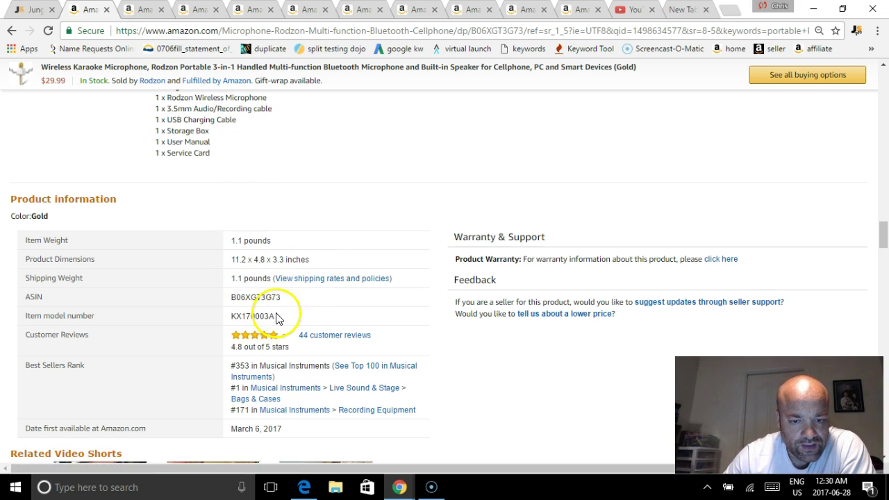
Step: Check the Rodzon microphone's star rating breakdown and product information, and close its listing
mouse_move(257, 337)
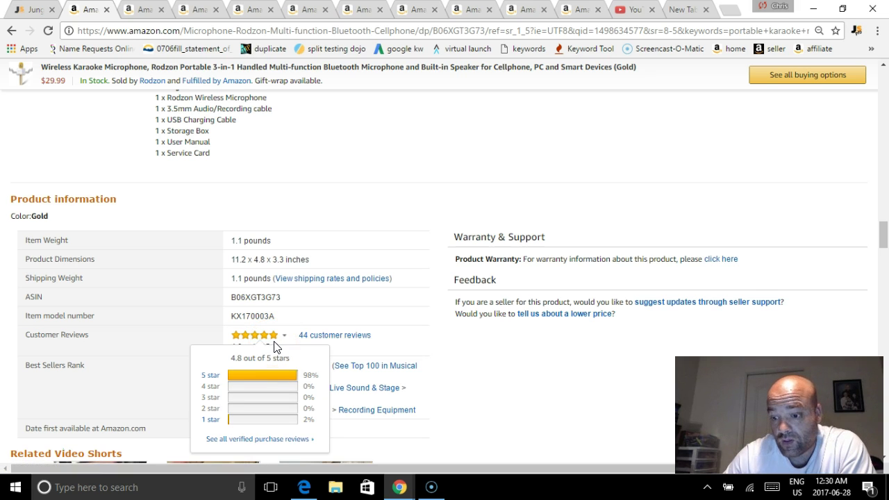
scroll(499, 347, down, 2)
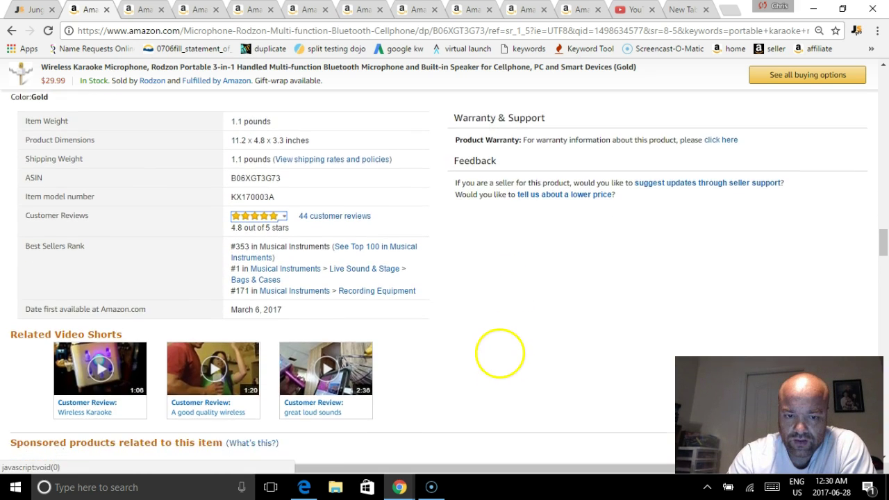
scroll(503, 347, up, 5)
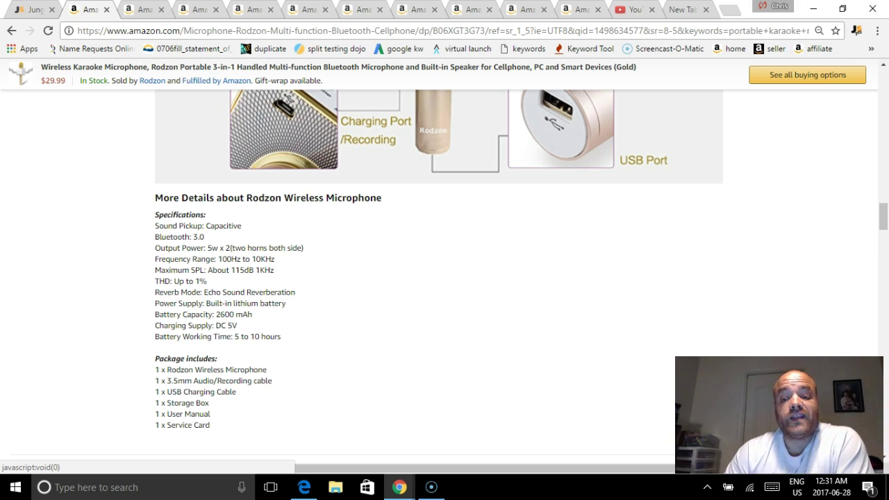
click(106, 10)
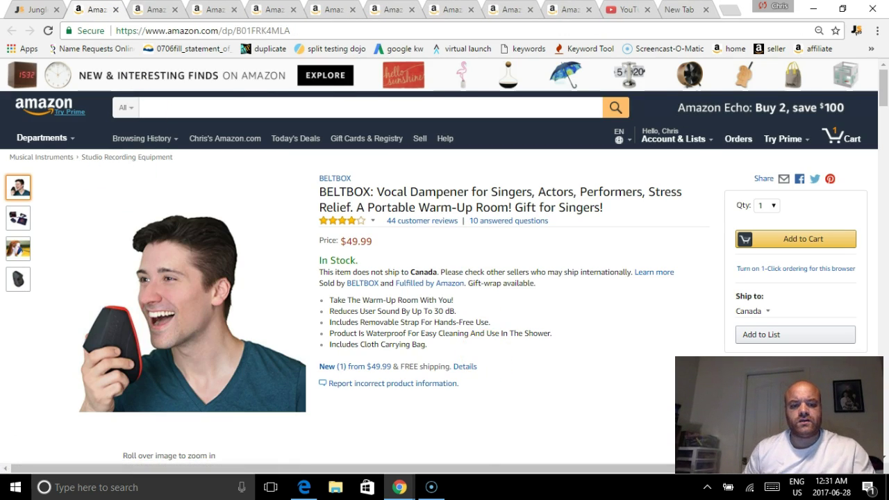
Step: Search Amazon for "vocal dampener" from the BELTBOX listing
click(275, 111)
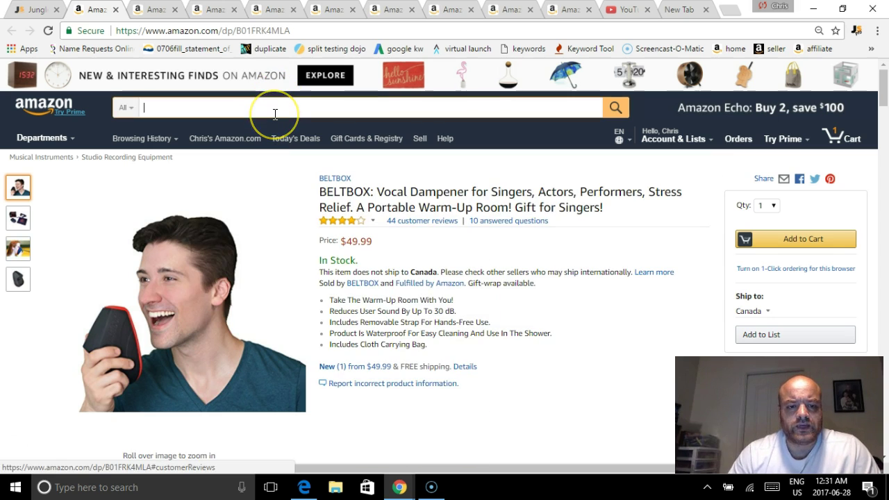
text(vocal)
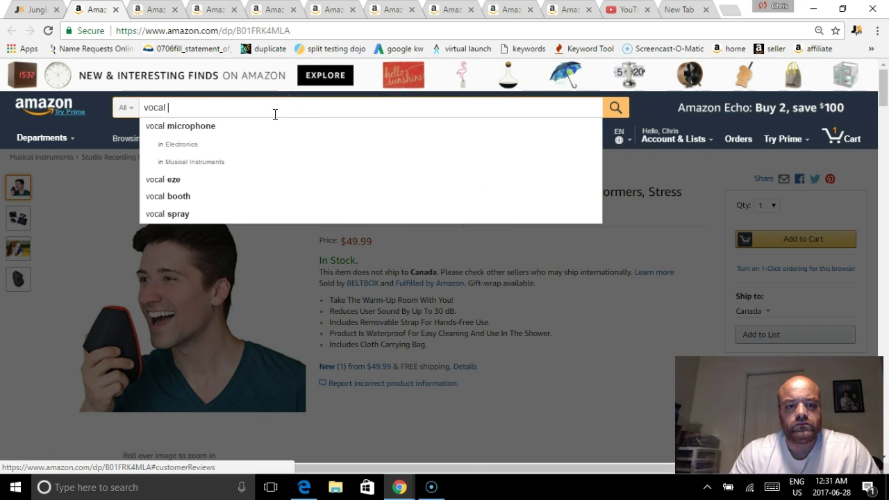
text( dampener)
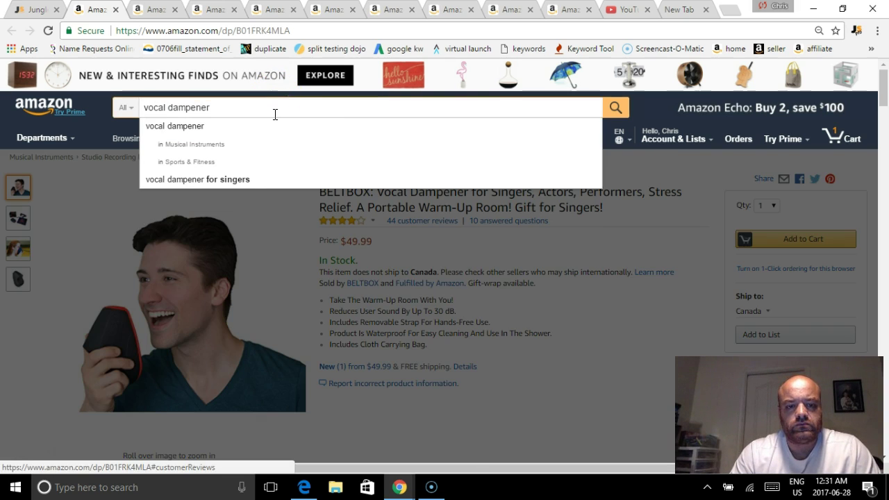
key(Return)
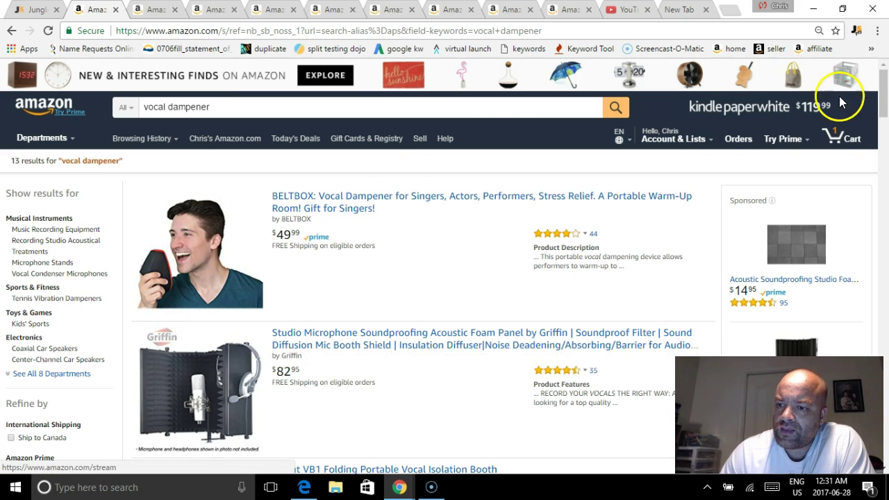
Step: Review the Jungle Scout estimates for the vocal dampener results, and close both the estimates and the results page
click(858, 32)
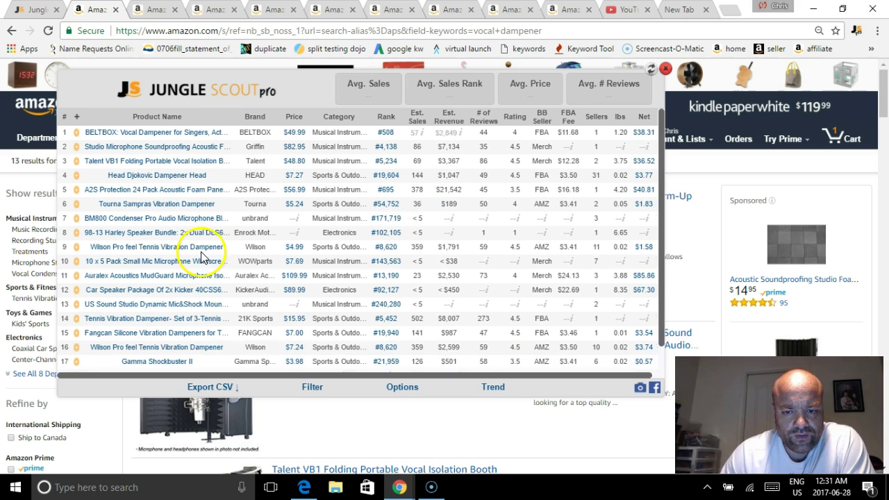
mouse_move(203, 251)
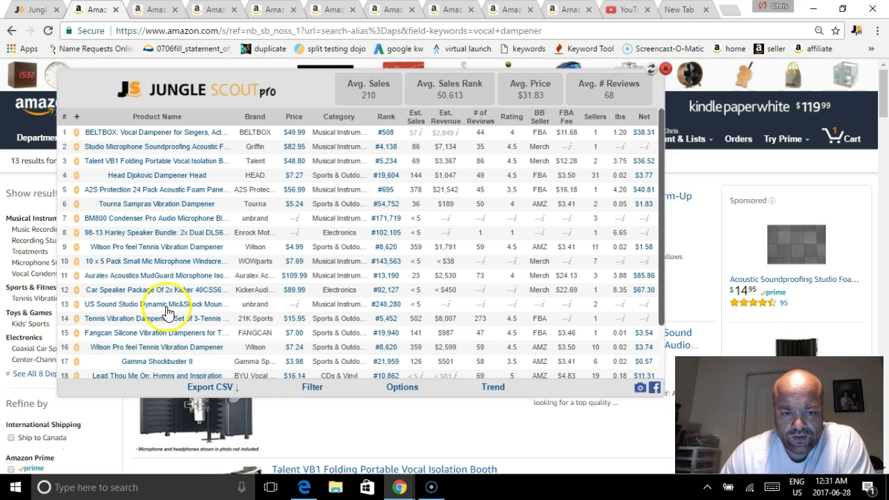
mouse_move(165, 320)
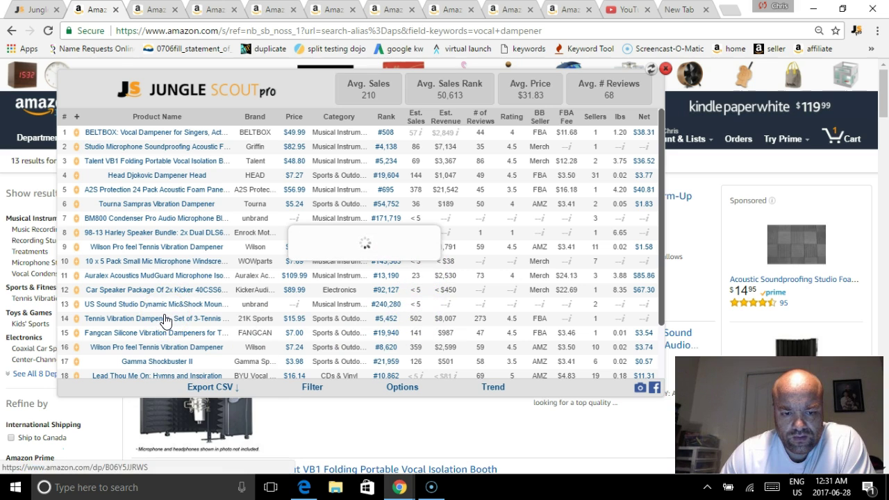
click(667, 73)
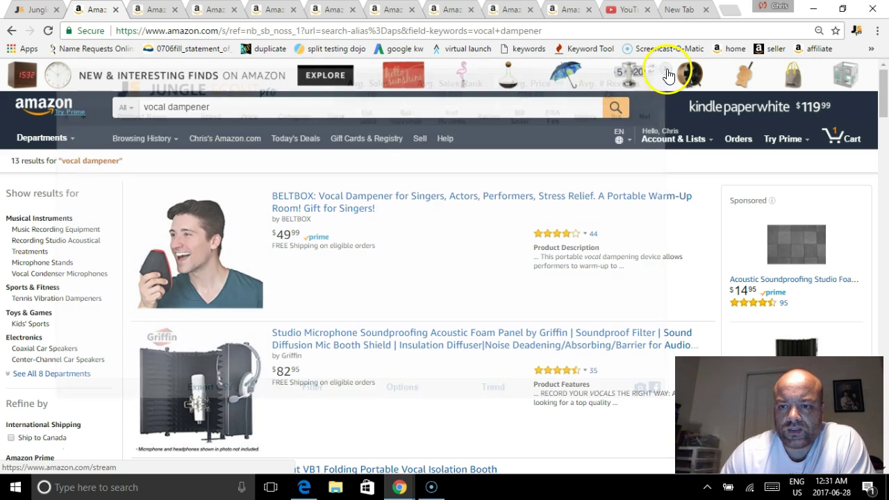
click(115, 10)
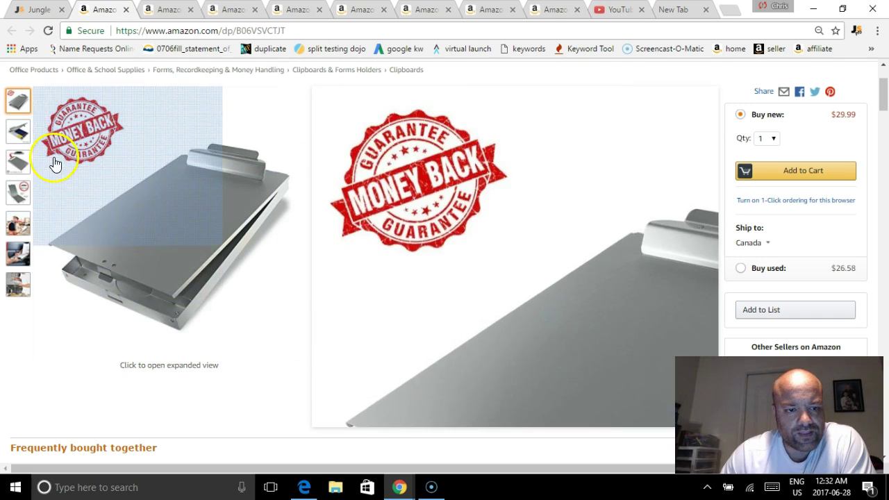
Step: View the SteelClip aluminum storage clipboard's product images, including the dimensions diagram and usage photos
mouse_move(27, 134)
mouse_move(23, 170)
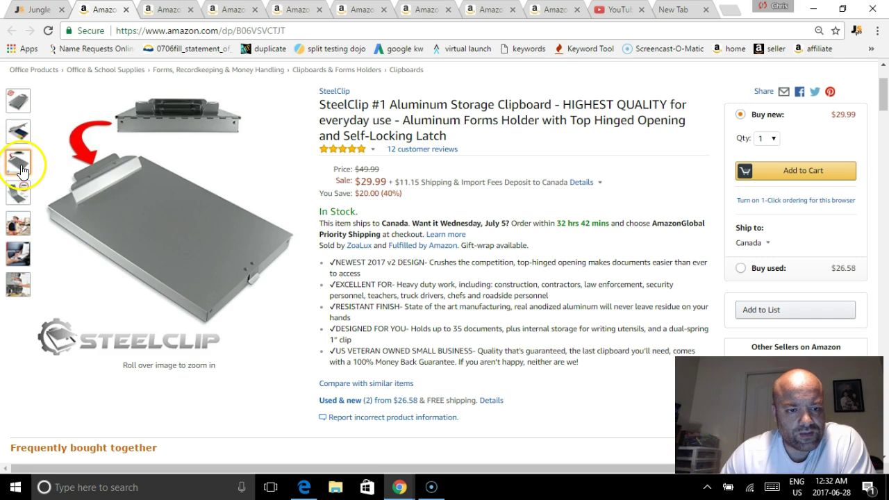
mouse_move(19, 197)
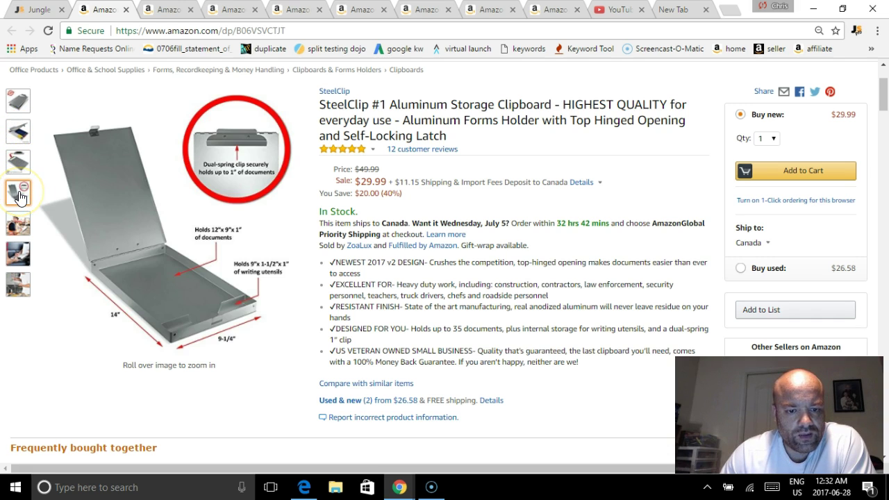
click(20, 223)
mouse_move(19, 255)
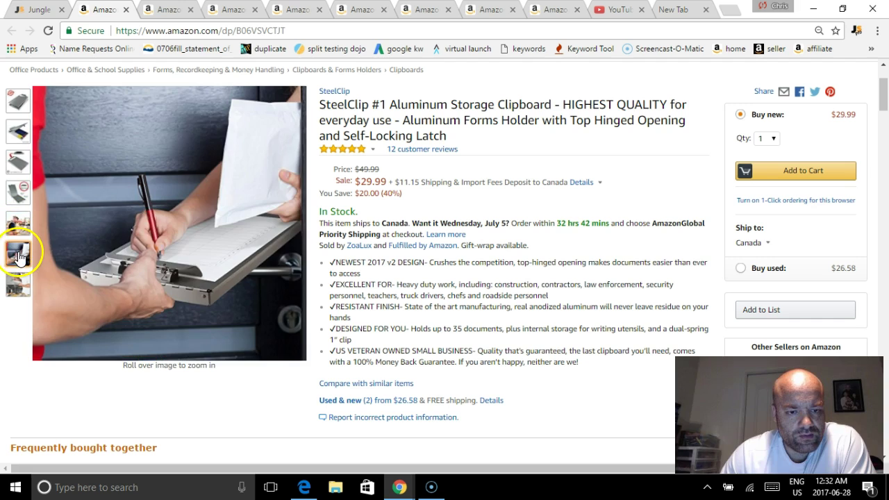
mouse_move(21, 288)
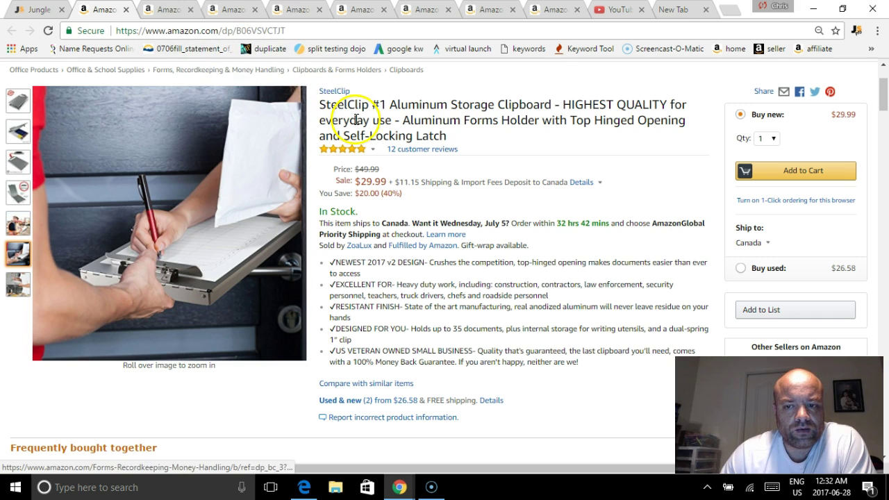
Step: Widen the Amazon search to all departments and search for "aluminum storage clipboard"
scroll(507, 337, up, 2)
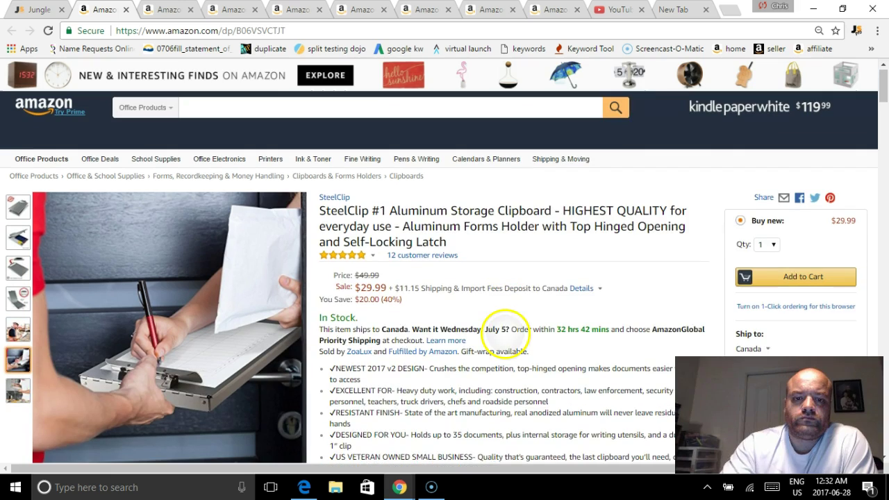
click(156, 106)
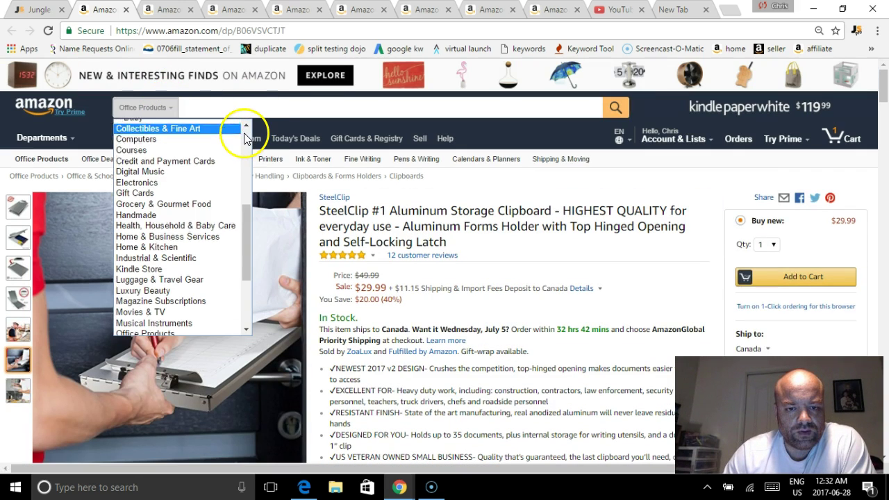
scroll(244, 133, up, 3)
click(205, 120)
click(230, 105)
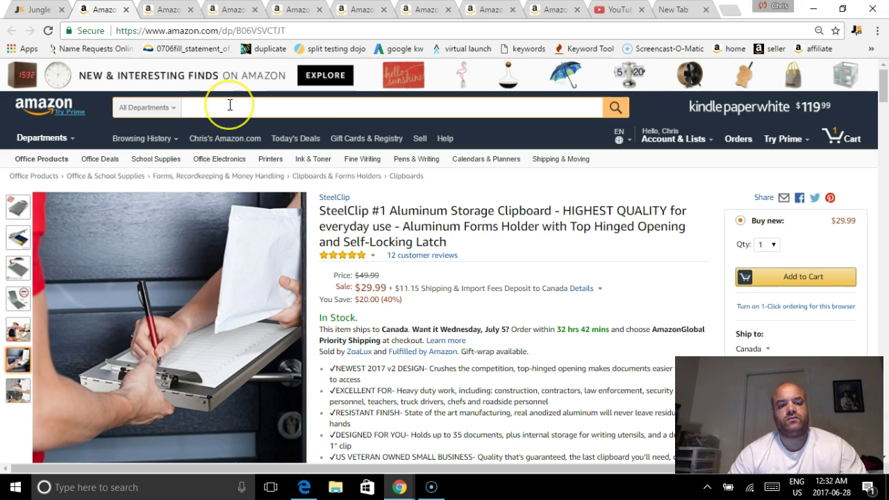
text(aluminum stora)
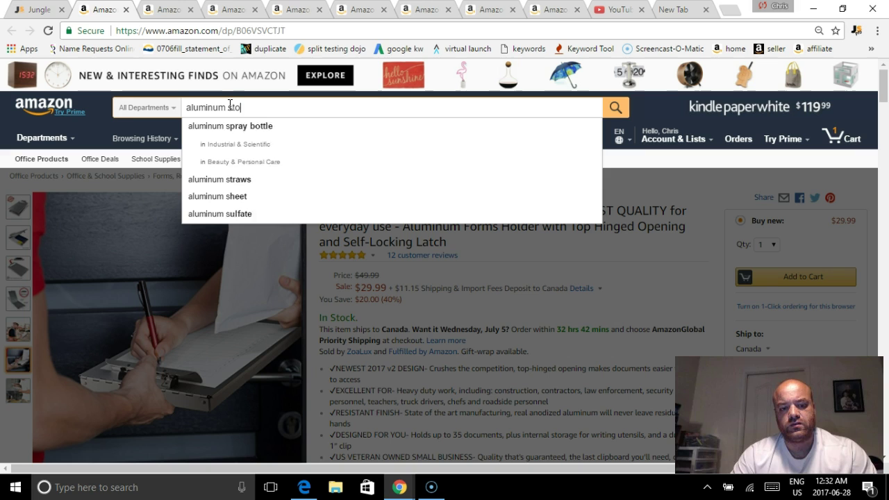
key(Down)
key(Return)
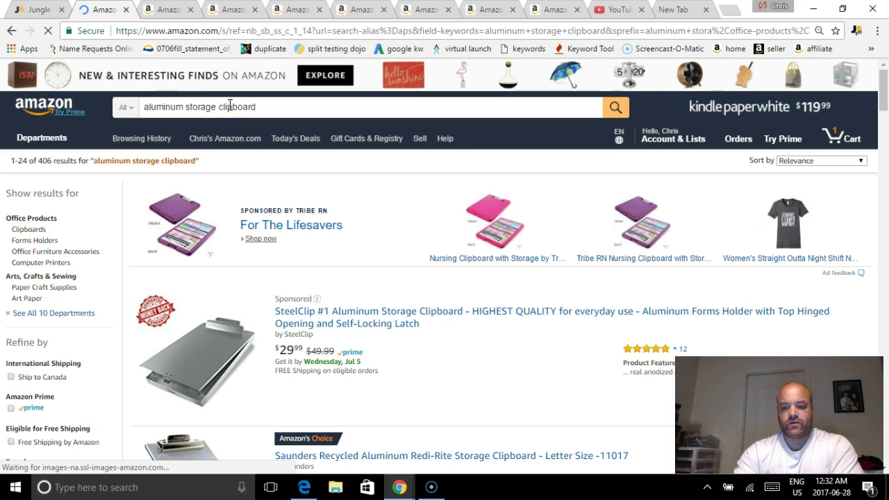
Step: Skim the aluminum storage clipboard results, examine their Jungle Scout sales, price and review estimates, and close the estimates
scroll(486, 278, down, 9)
scroll(497, 281, up, 10)
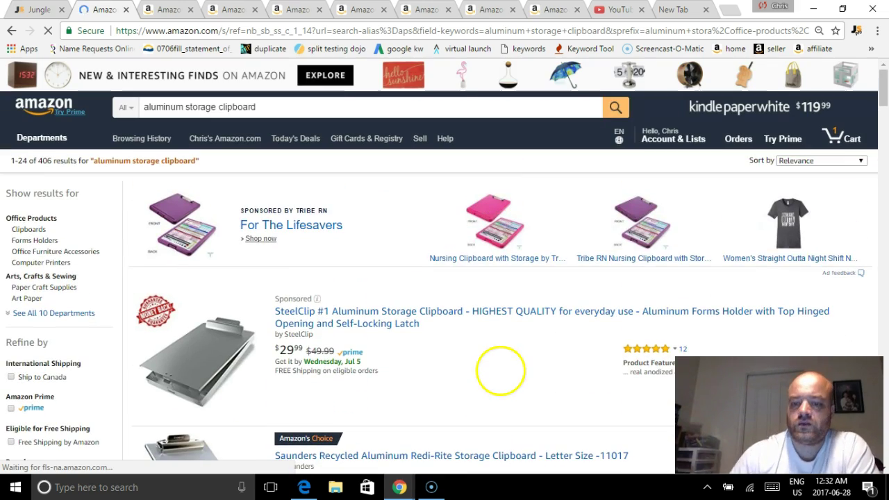
click(857, 32)
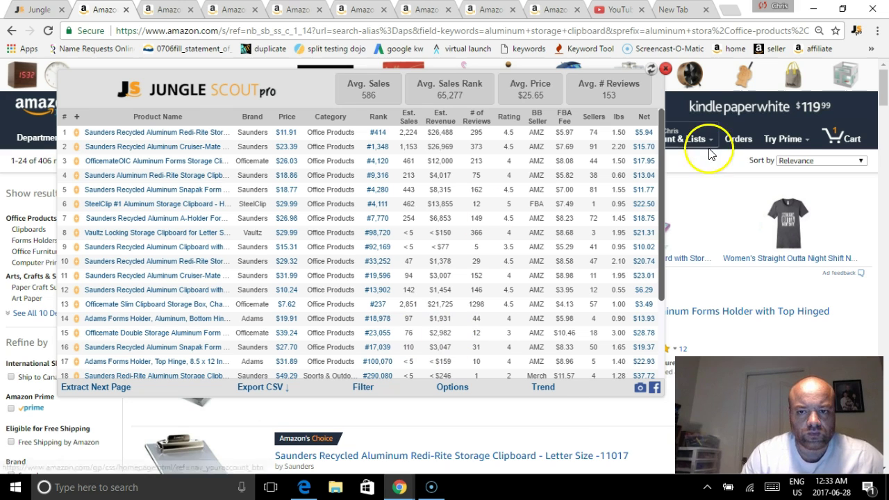
click(665, 69)
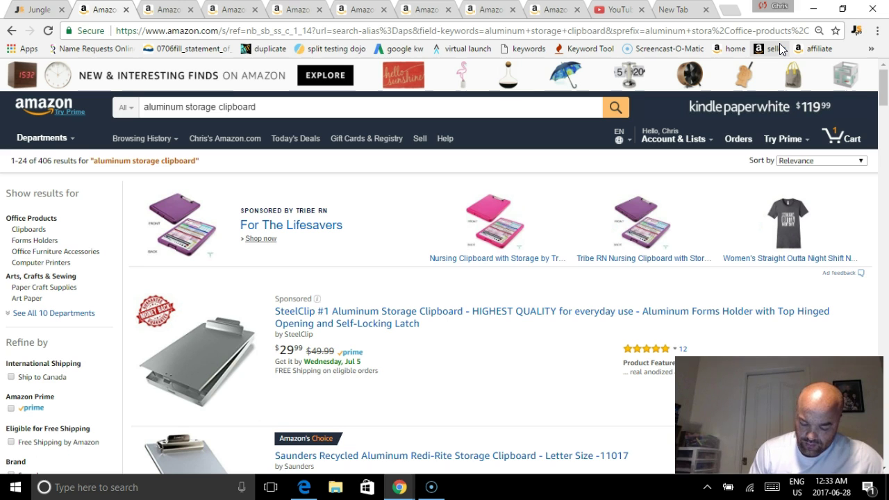
Step: Reopen the clipboards' Jungle Scout estimates and inspect the sales rank history of the Saunders Recycled Aluminum Snapak Form Holder
click(858, 32)
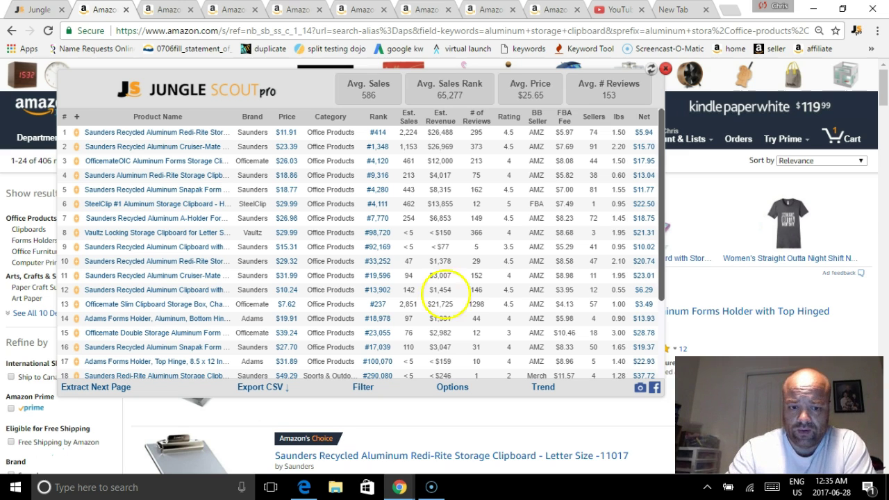
scroll(447, 298, down, 3)
scroll(440, 262, up, 3)
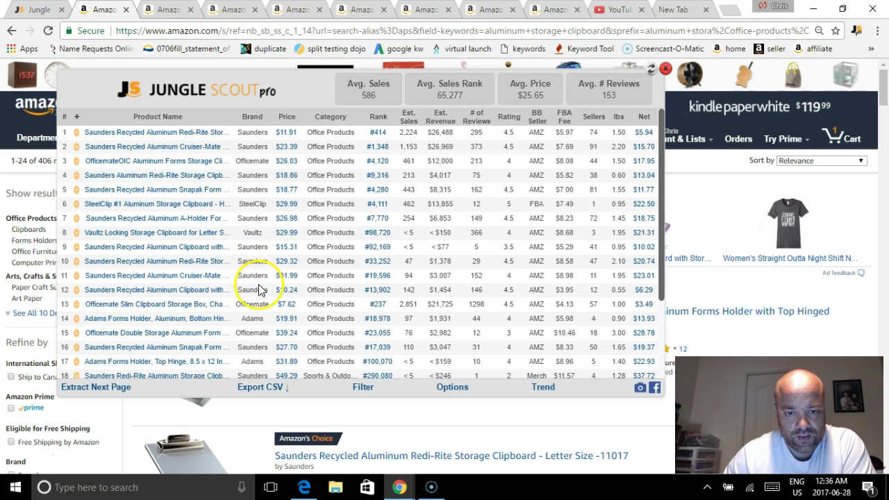
mouse_move(199, 295)
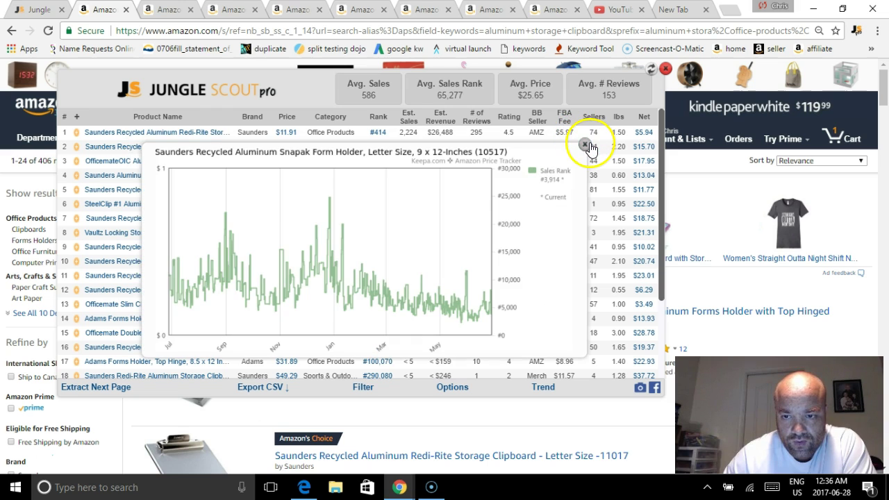
click(585, 146)
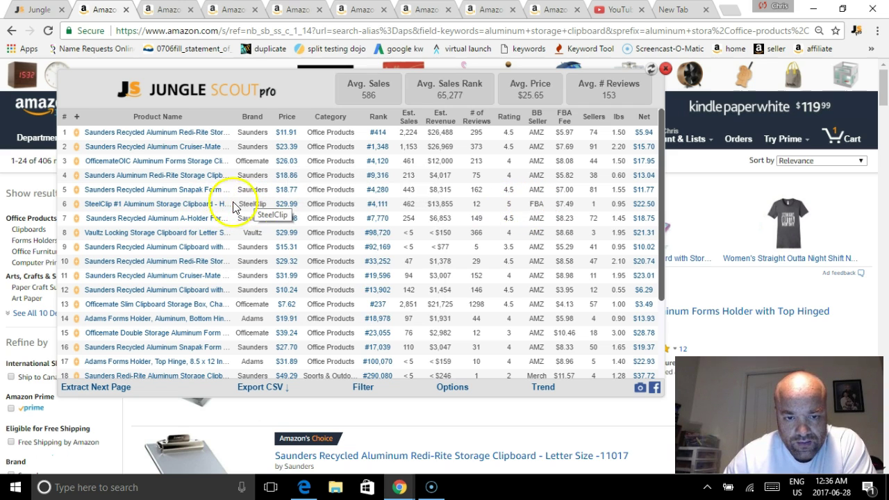
Step: Preview the competing clipboards' images, compare the full list of estimates, and close the estimates and the clipboard results page
mouse_move(219, 210)
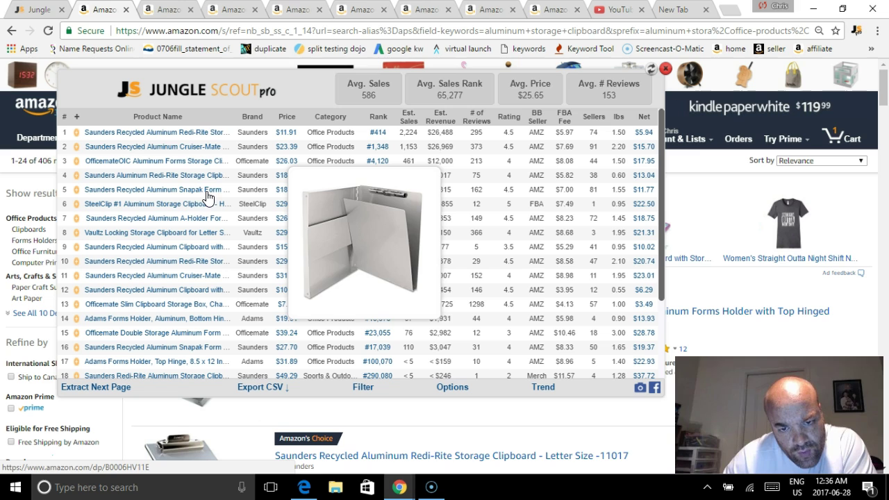
mouse_move(209, 181)
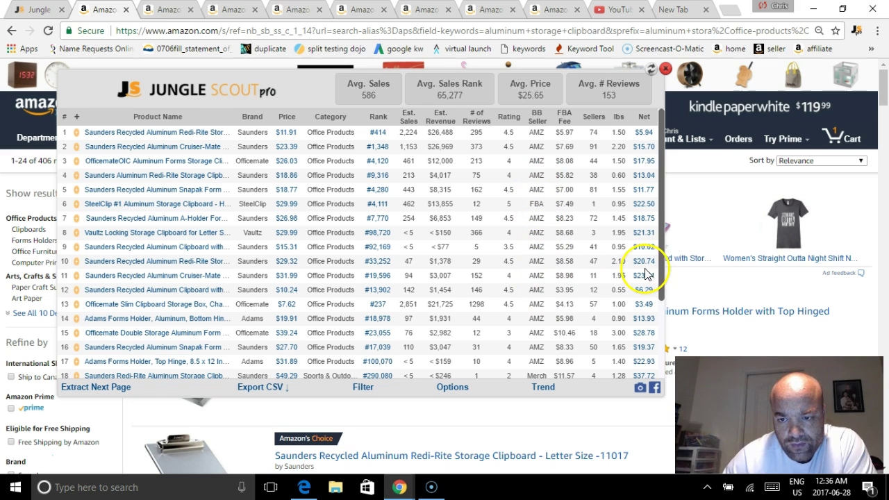
drag(661, 255, 666, 343)
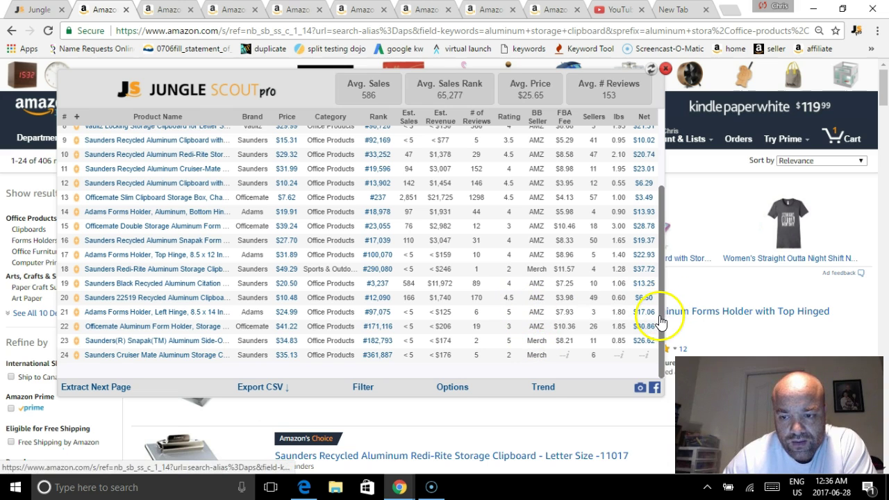
scroll(661, 321, up, 3)
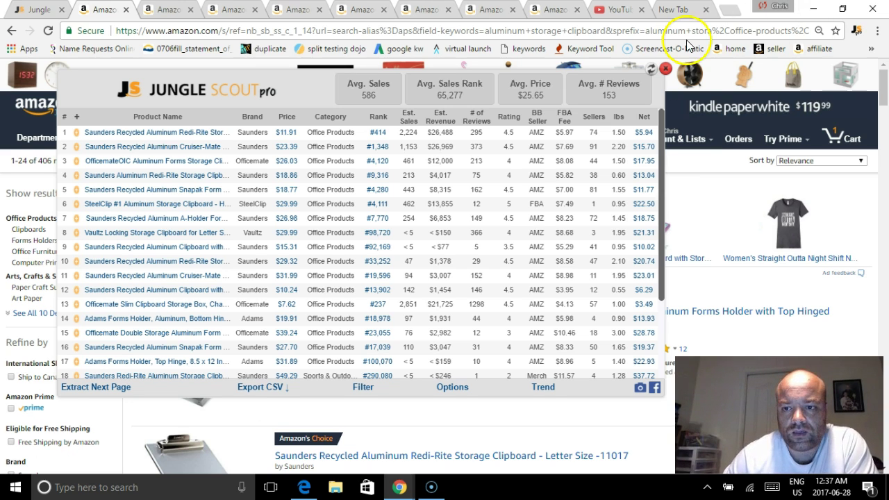
click(667, 71)
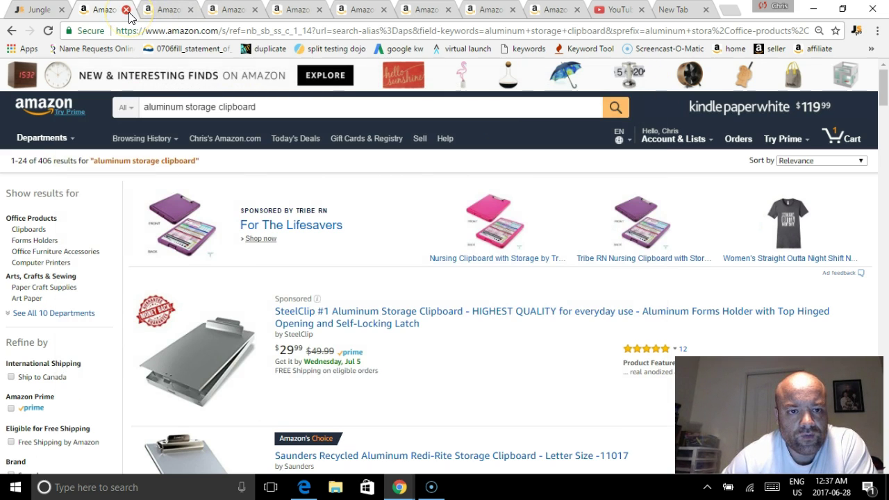
click(128, 11)
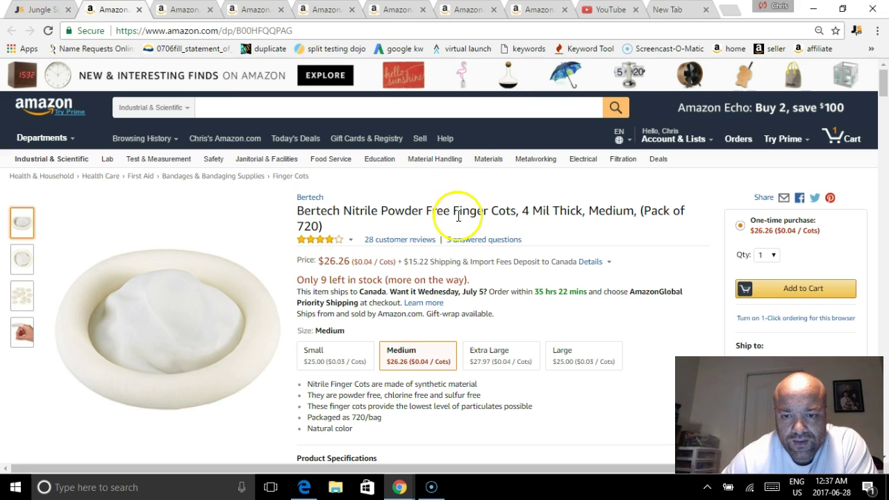
Step: Search Amazon's Industrial & Scientific department for "powder finger cots"
click(265, 101)
text(powder fing)
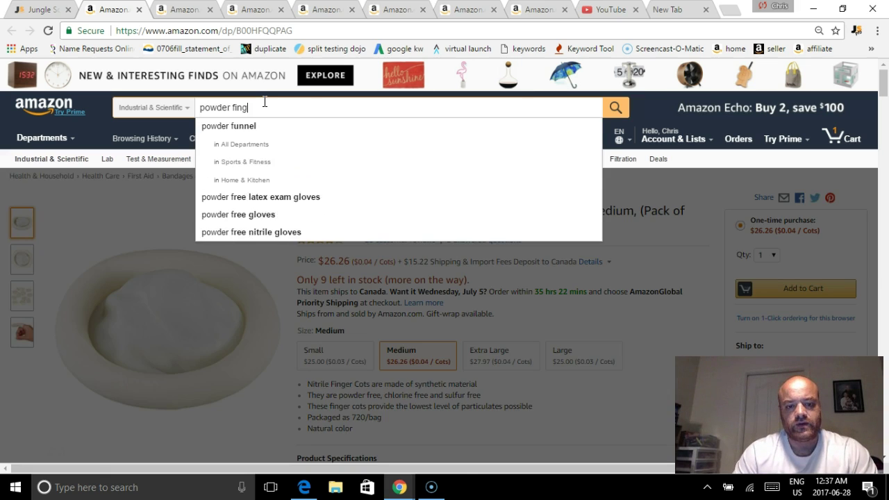
text(er cots)
key(Return)
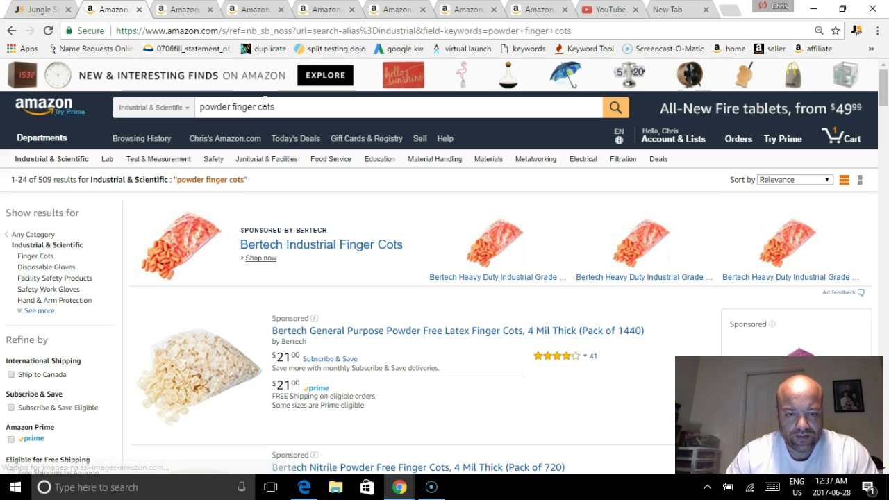
Step: Skim the finger cots results, bring up their Jungle Scout estimates, and close both the estimates and the results page
click(191, 370)
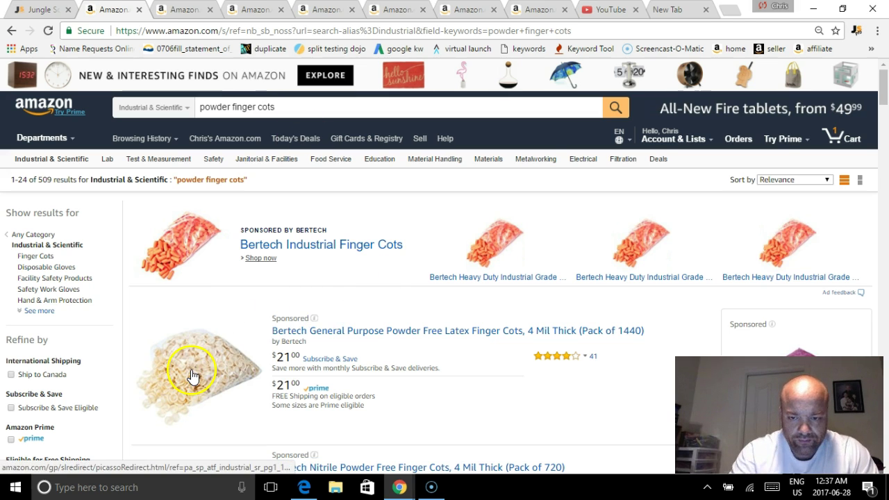
scroll(503, 354, down, 2)
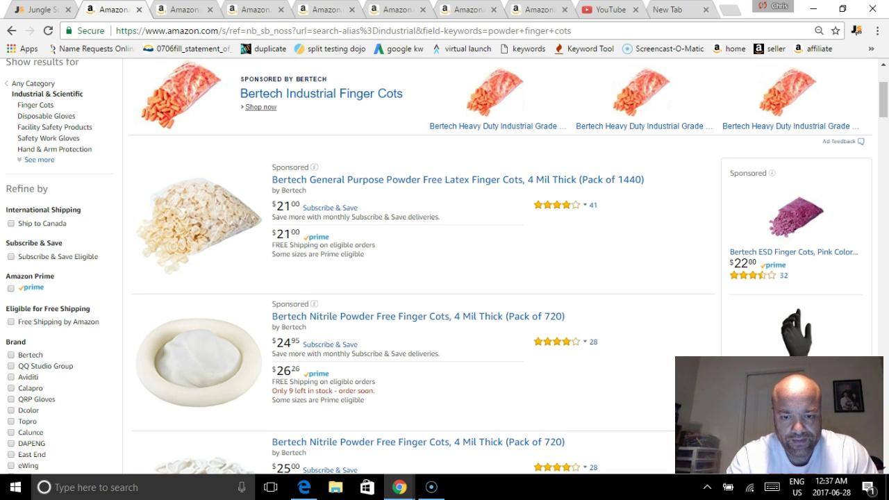
scroll(597, 311, up, 2)
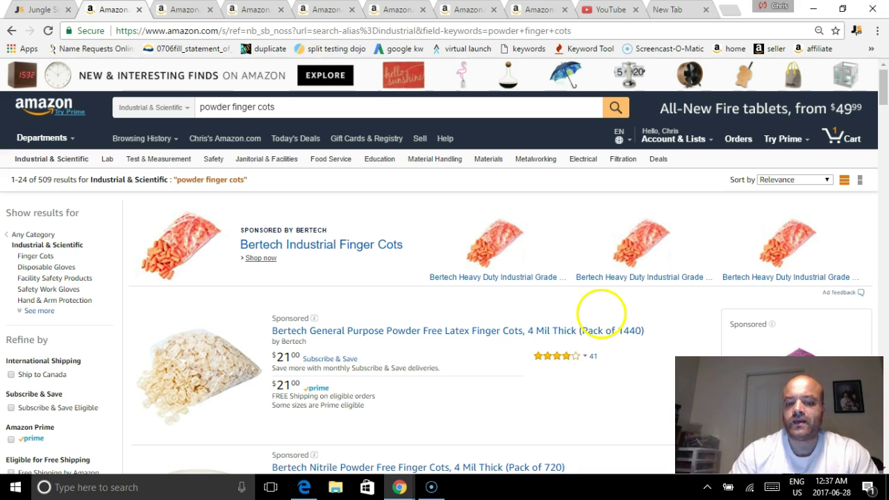
click(856, 31)
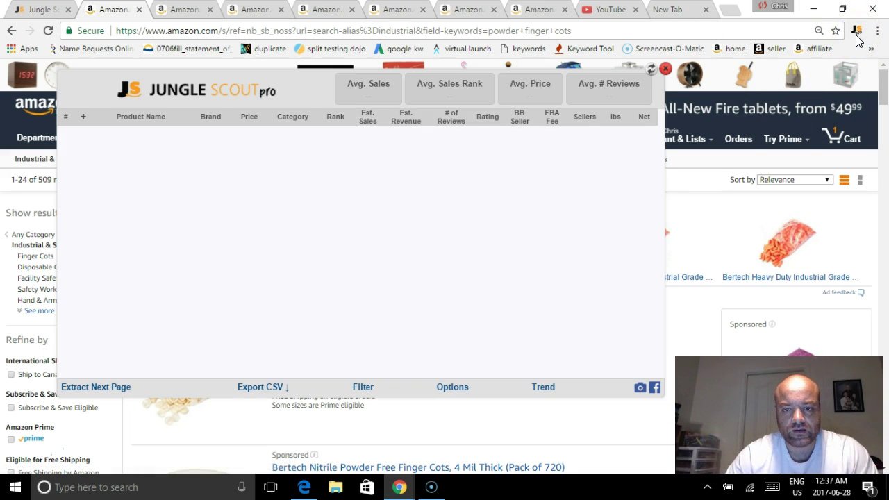
click(665, 70)
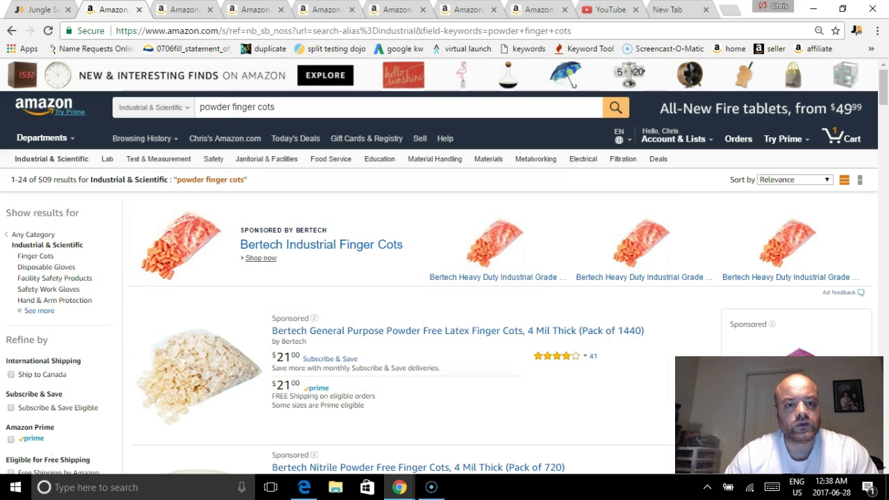
click(139, 11)
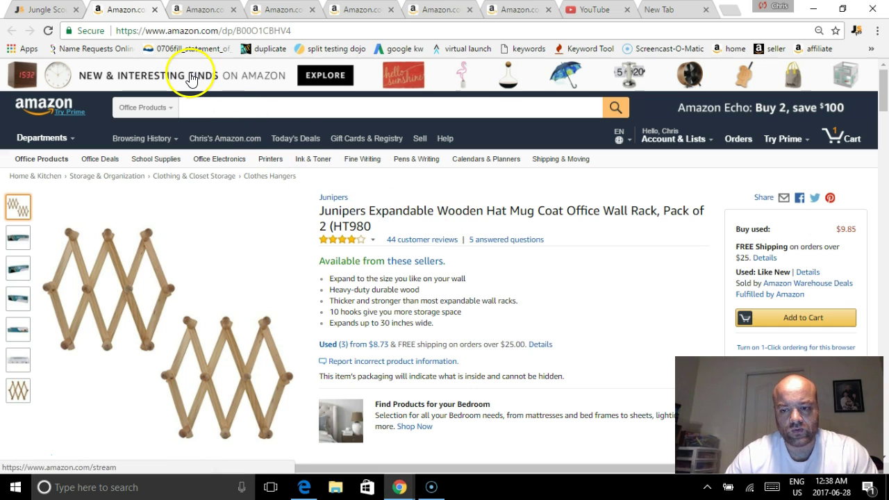
Step: Search Office Products for "wood wall rack" and skim the listed hook and peg racks' prices and reviews
click(195, 106)
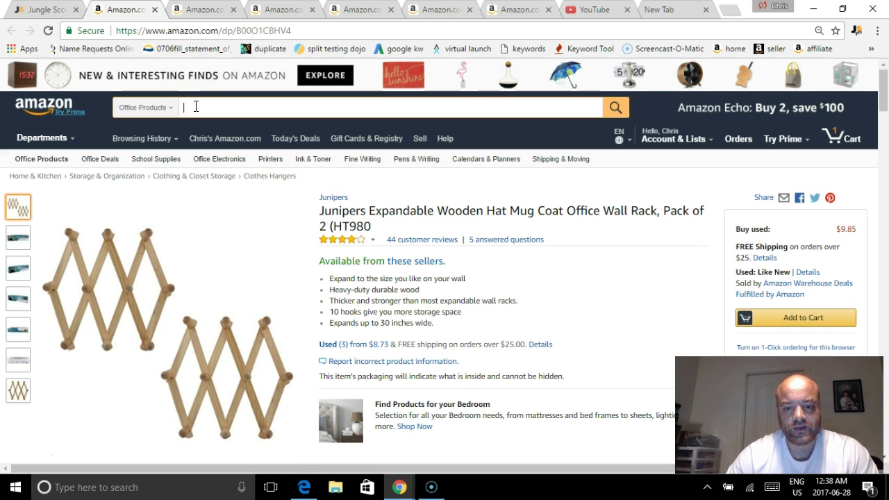
text(wood )
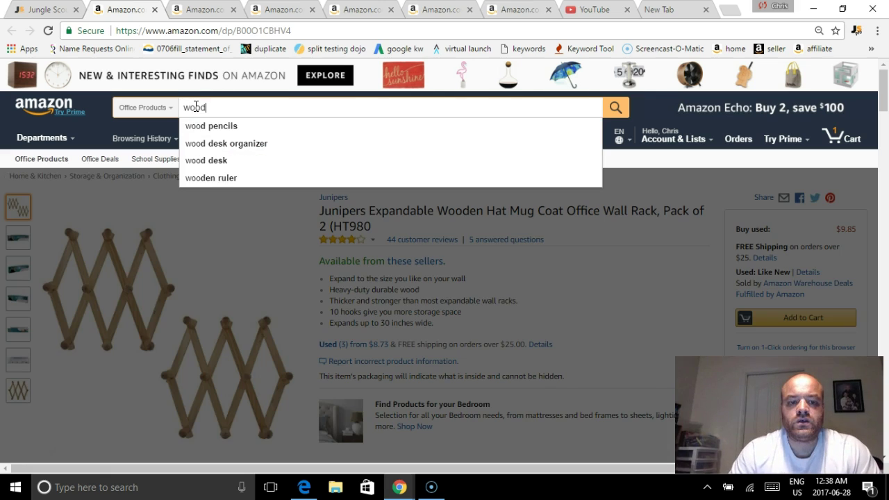
text(wall rack)
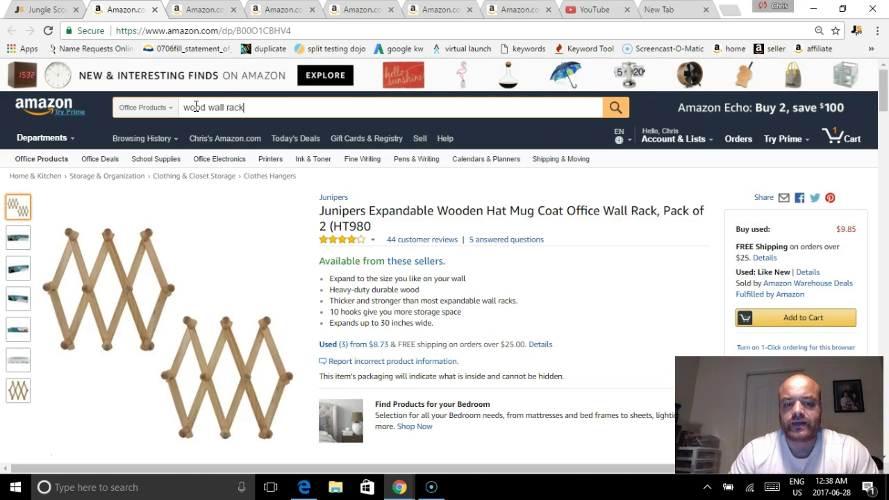
key(Return)
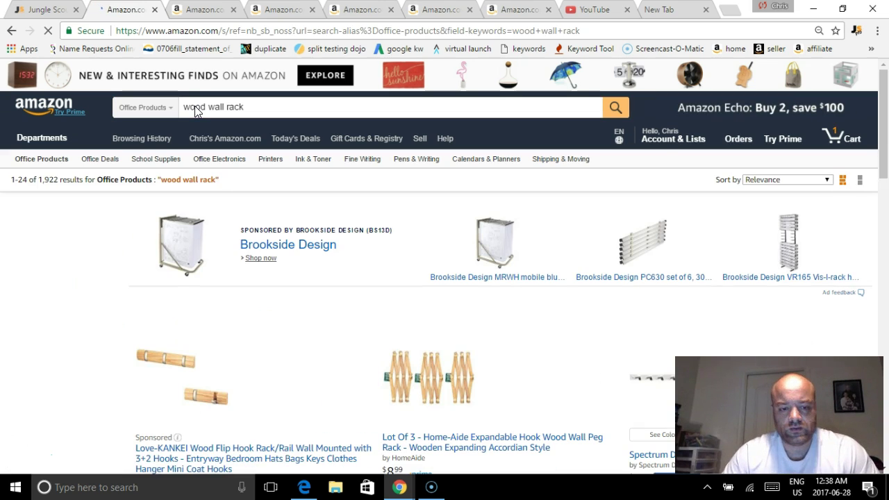
scroll(535, 333, down, 5)
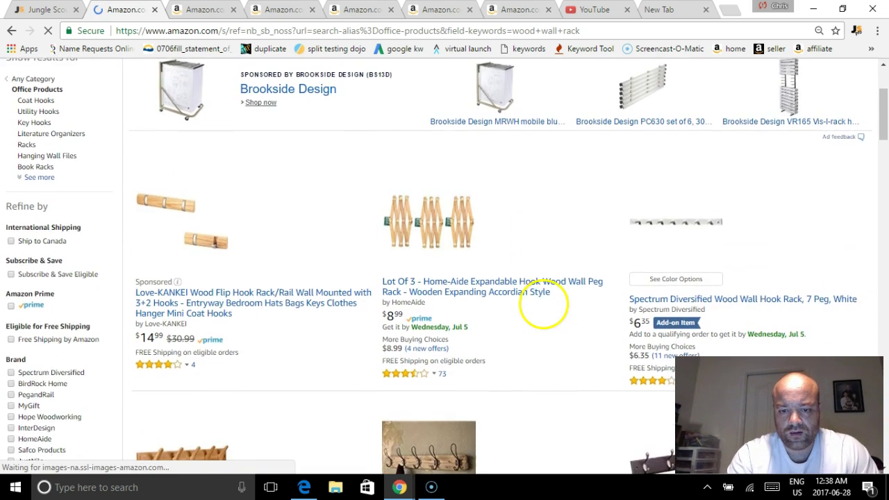
scroll(535, 310, down, 5)
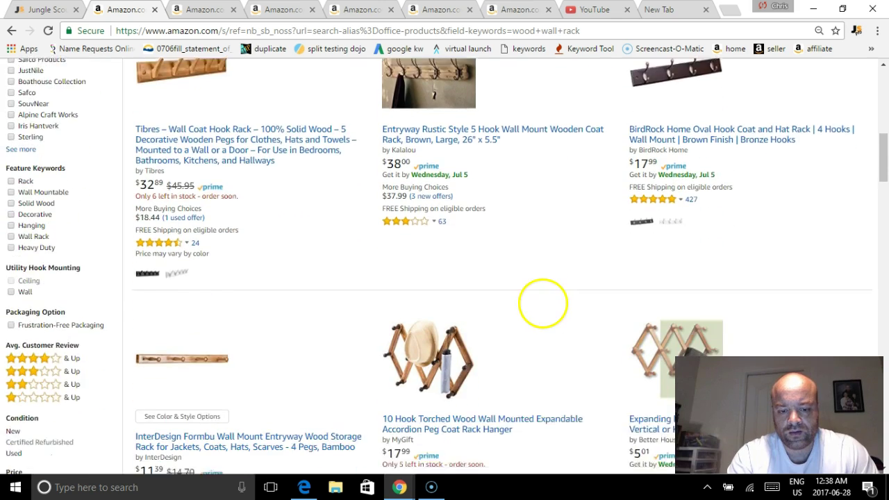
scroll(541, 313, down, 1)
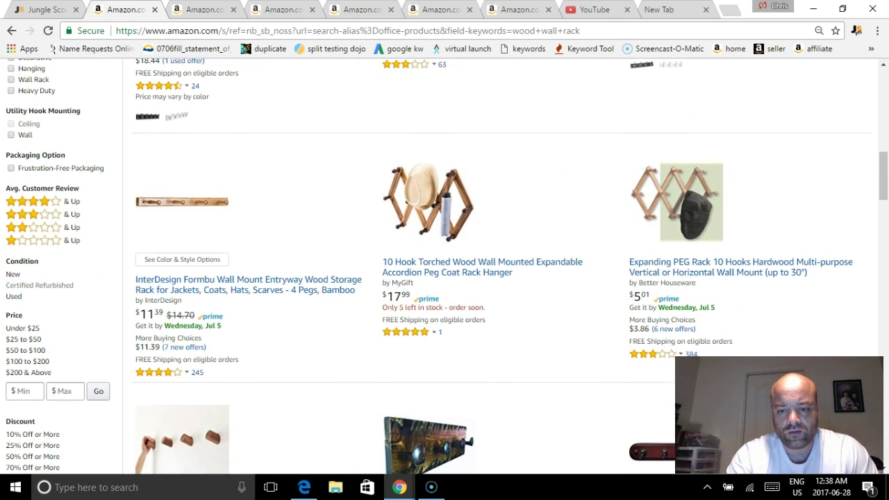
scroll(539, 389, up, 13)
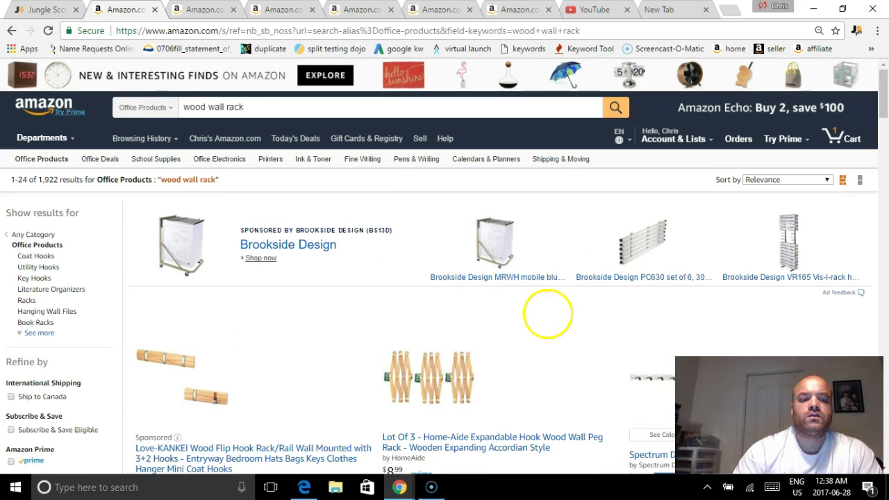
Step: Narrow the Office Products search to "expandable wood rack"
triple_click(224, 105)
text(e)
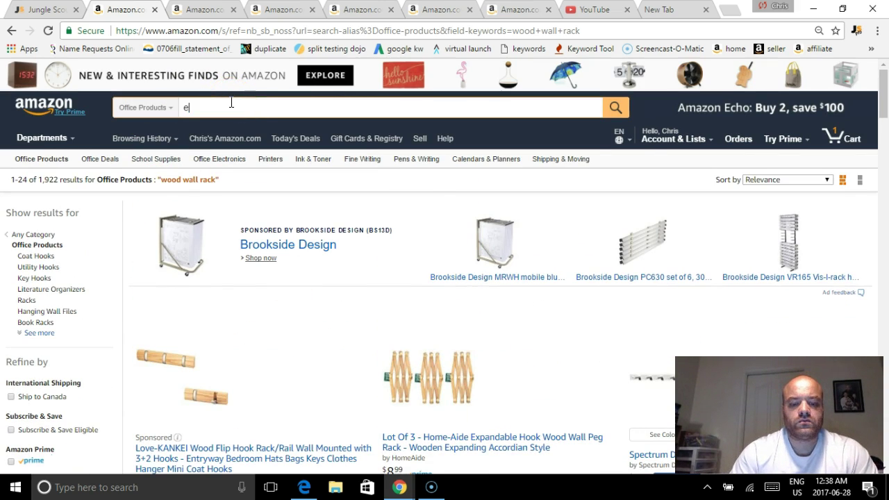
text(xpandable wood)
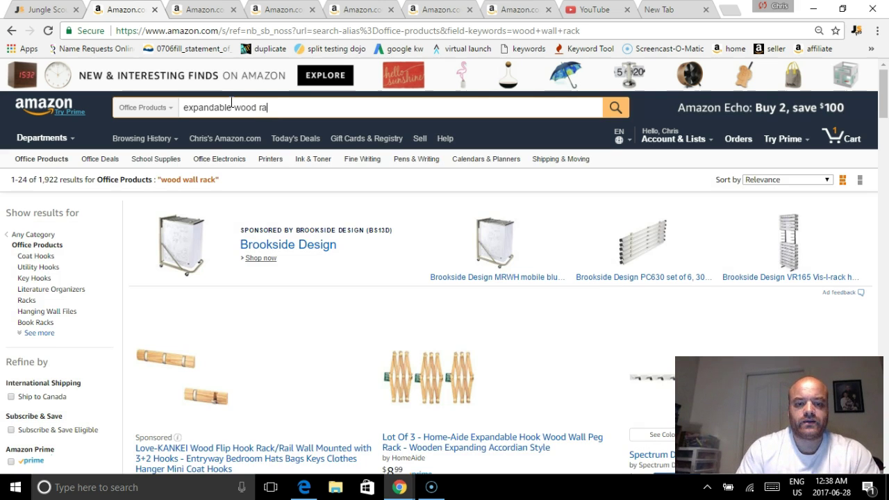
text( rack)
key(Return)
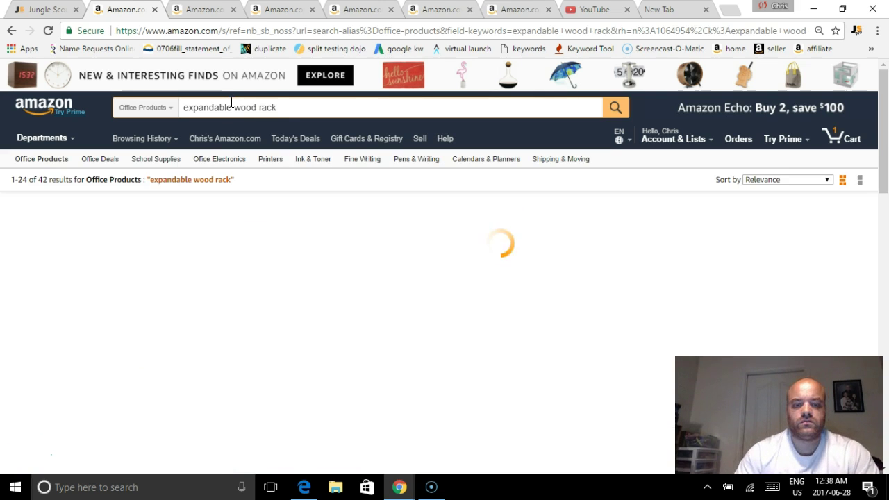
Step: Examine the expandable wood rack results, comparing the accordion-style peg racks' prices, ratings and review counts
scroll(486, 278, down, 15)
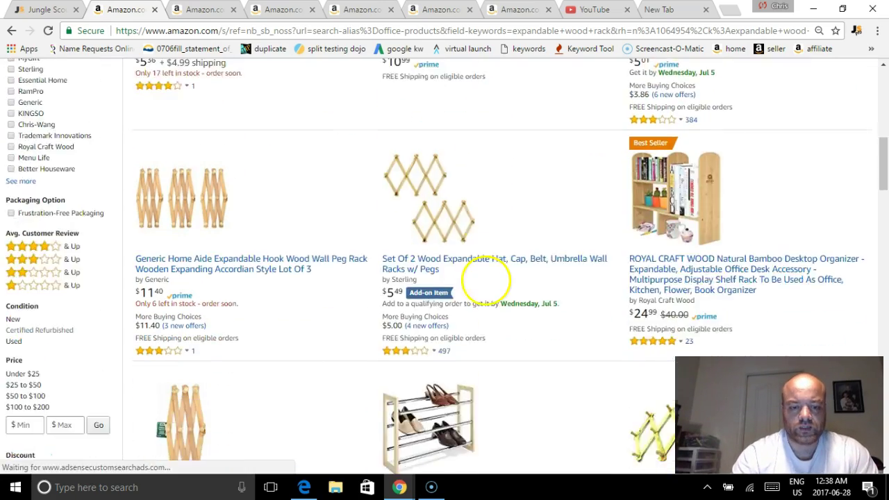
scroll(479, 319, down, 1)
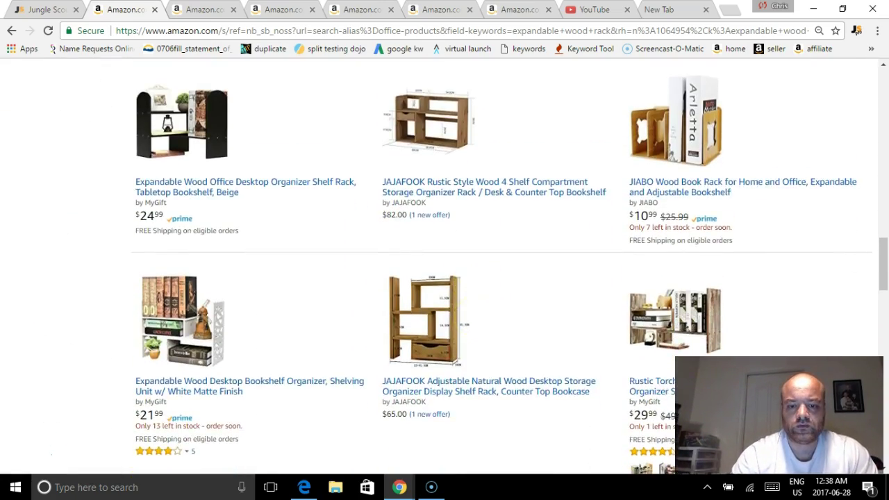
scroll(489, 450, up, 3)
scroll(493, 334, down, 7)
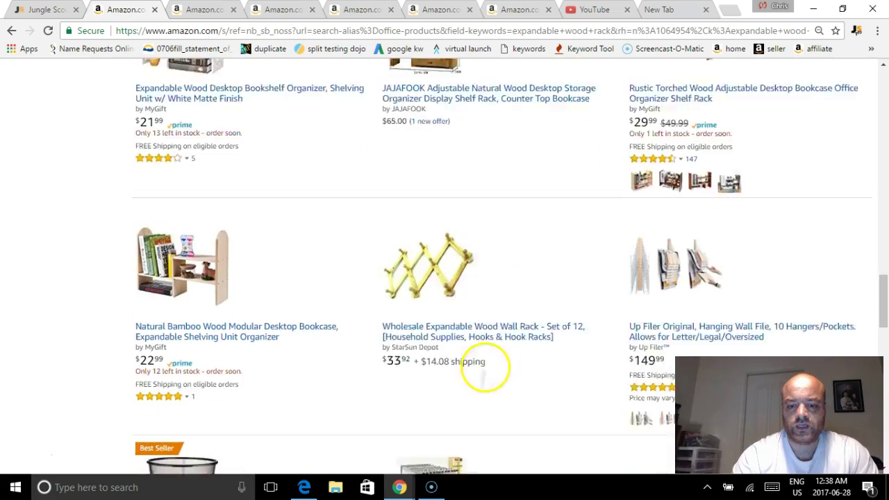
scroll(485, 368, down, 3)
scroll(512, 258, up, 15)
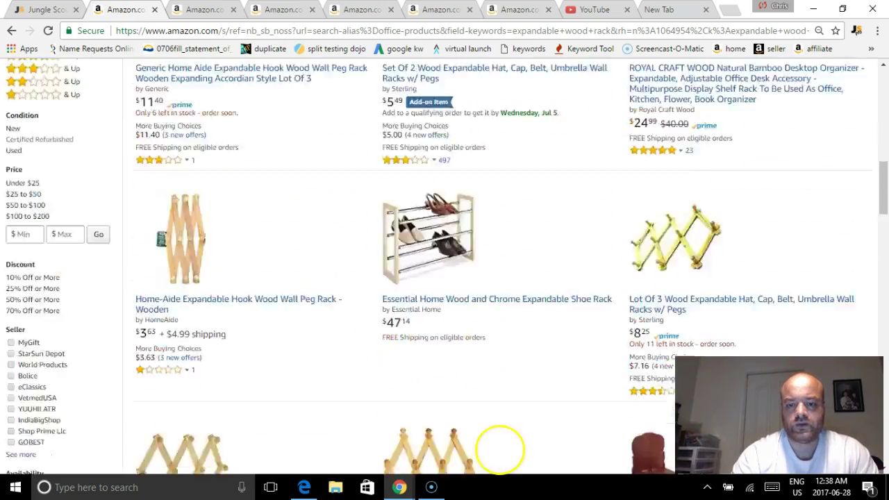
scroll(498, 444, up, 10)
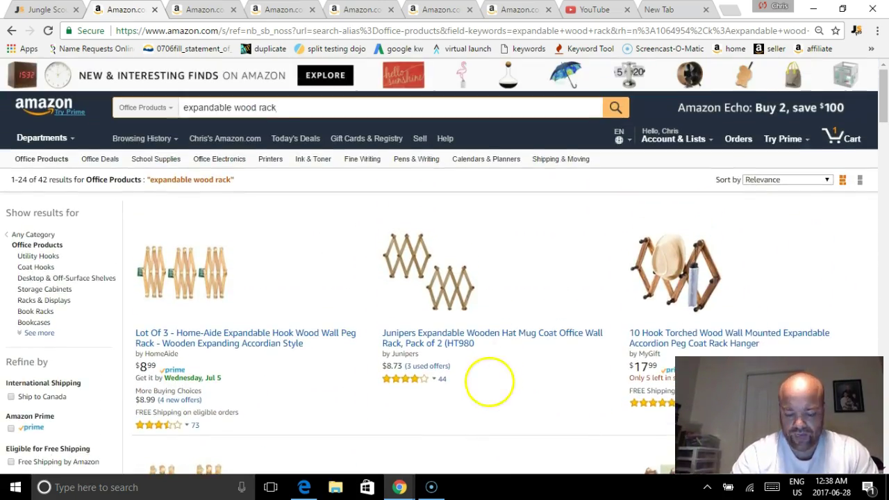
scroll(485, 416, down, 6)
scroll(455, 361, down, 1)
scroll(451, 396, up, 7)
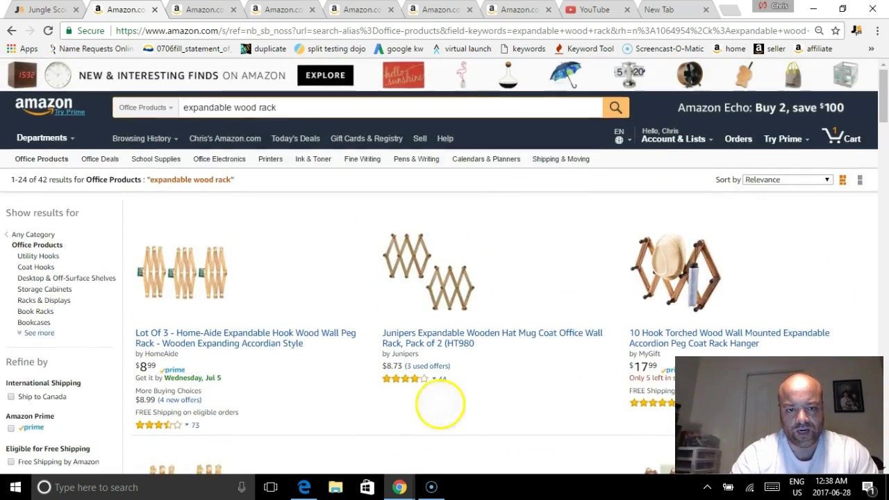
Step: View the Trademark Innovations 24" Expandable 7 Hook Pine Wood coat rack's product page and return to the search results
scroll(440, 359, down, 1)
scroll(470, 331, down, 1)
click(469, 331)
scroll(467, 340, down, 1)
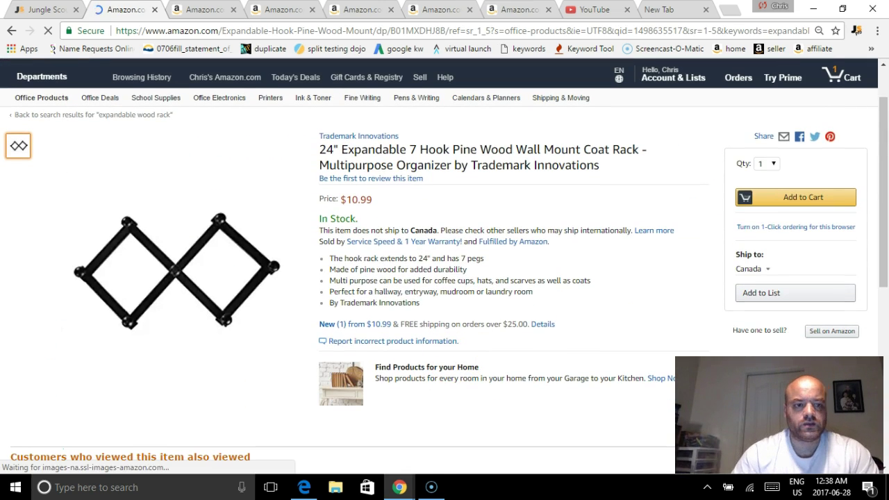
click(13, 29)
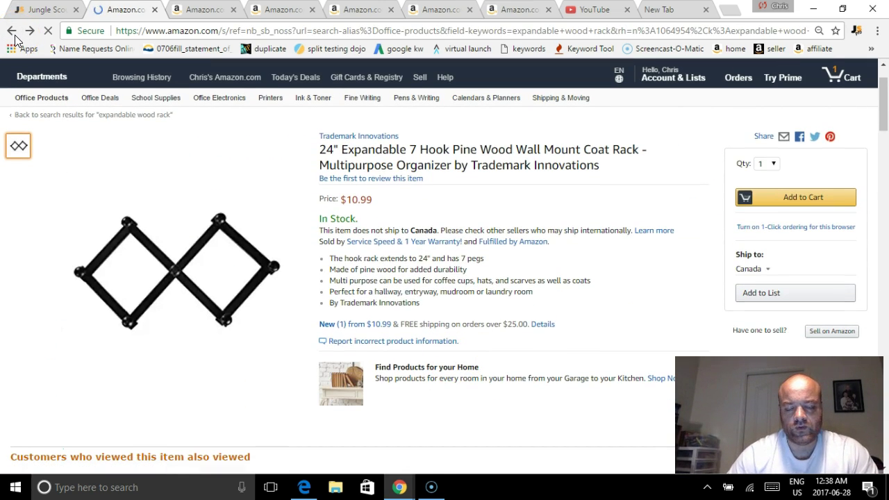
Step: Go through the full page of expandable wood rack results again to assess the competing peg racks and desktop organizers
scroll(519, 290, down, 9)
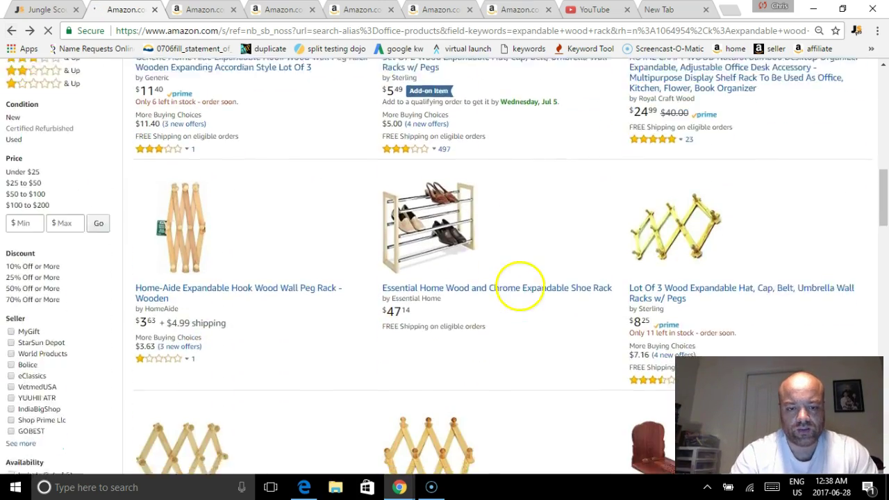
scroll(519, 290, down, 15)
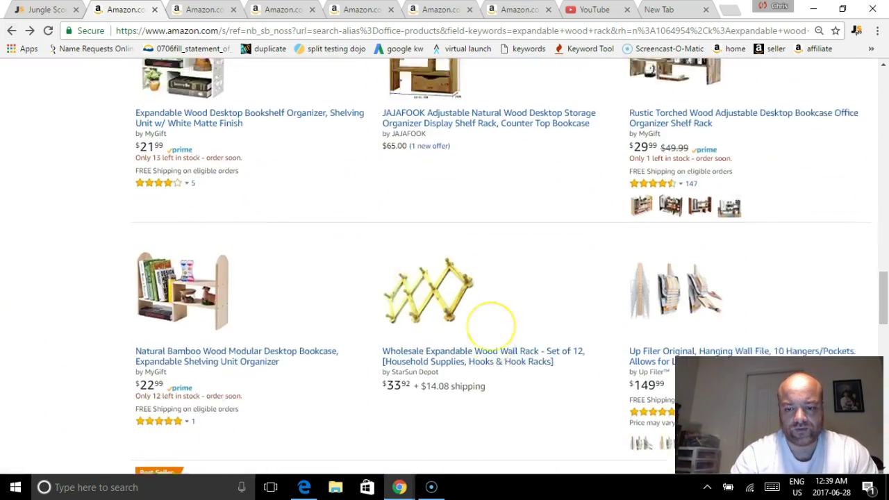
scroll(482, 348, down, 5)
scroll(493, 389, up, 12)
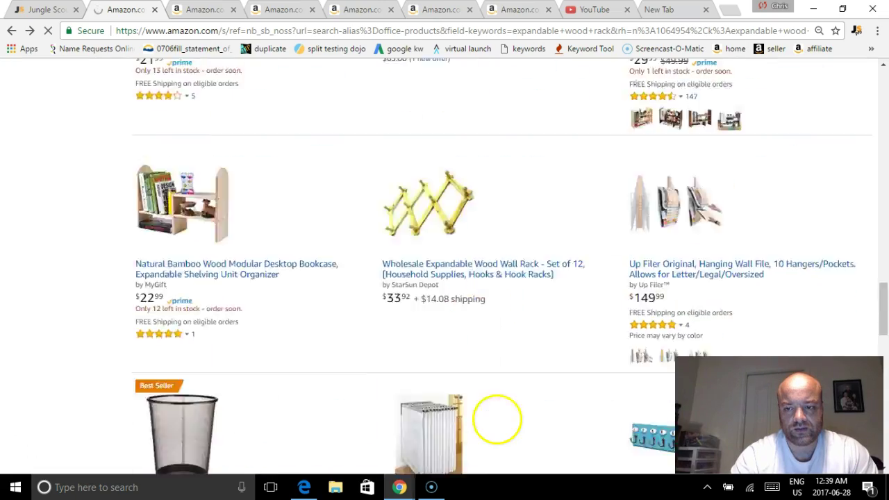
scroll(482, 373, up, 15)
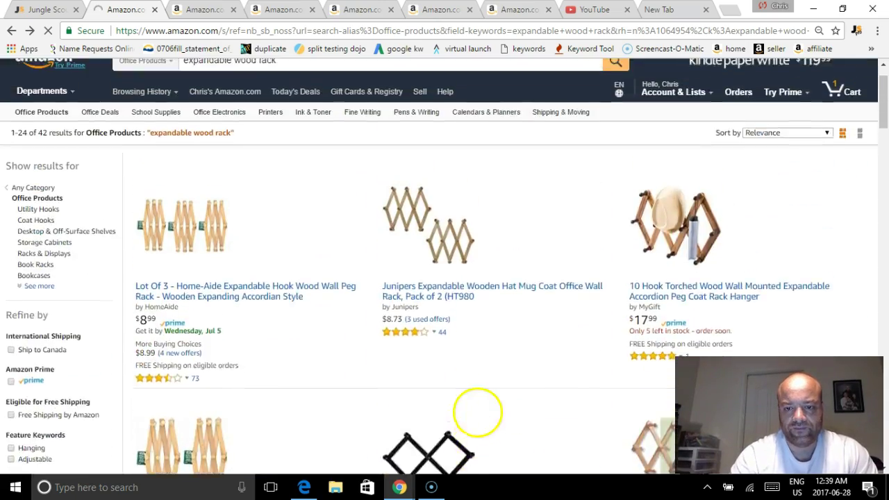
scroll(481, 309, down, 10)
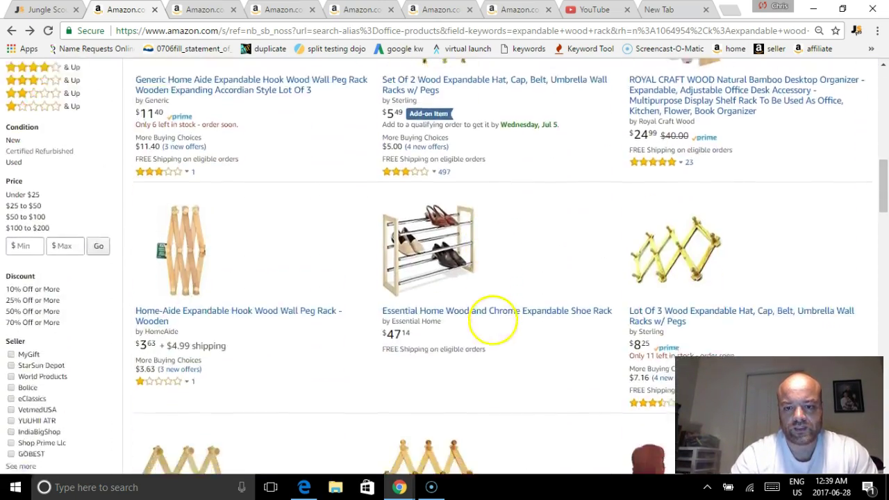
scroll(491, 349, down, 8)
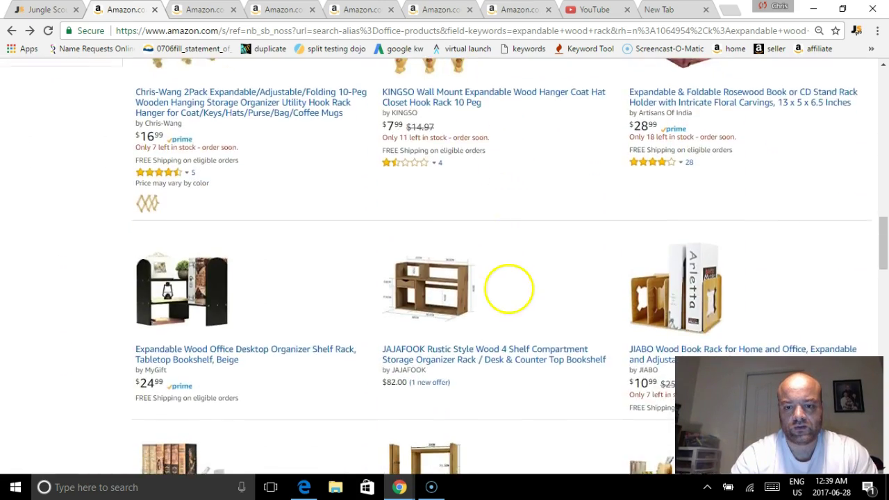
scroll(510, 300, down, 8)
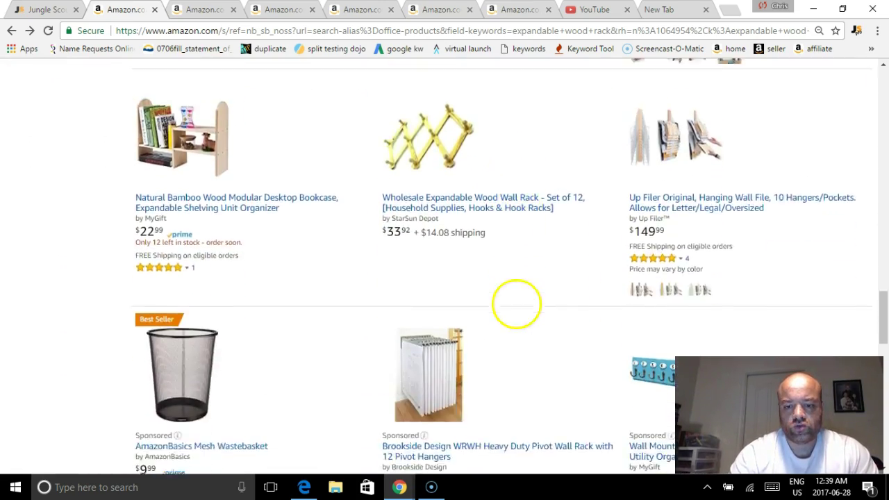
scroll(514, 292, up, 20)
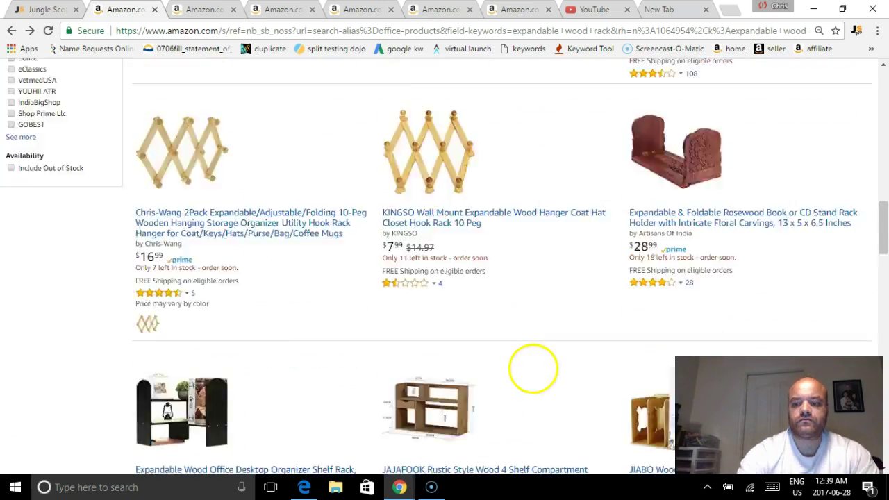
Step: Review the Jungle Scout sales, price and review data for the expandable wood rack results
click(858, 31)
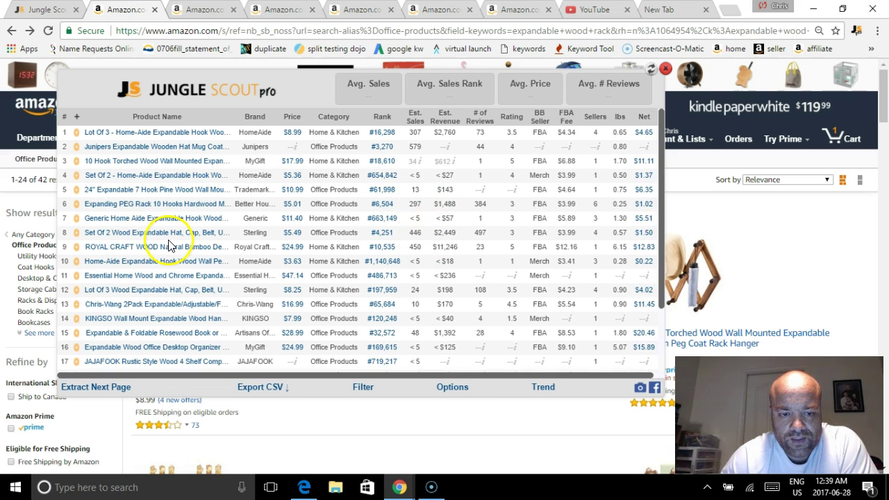
mouse_move(172, 239)
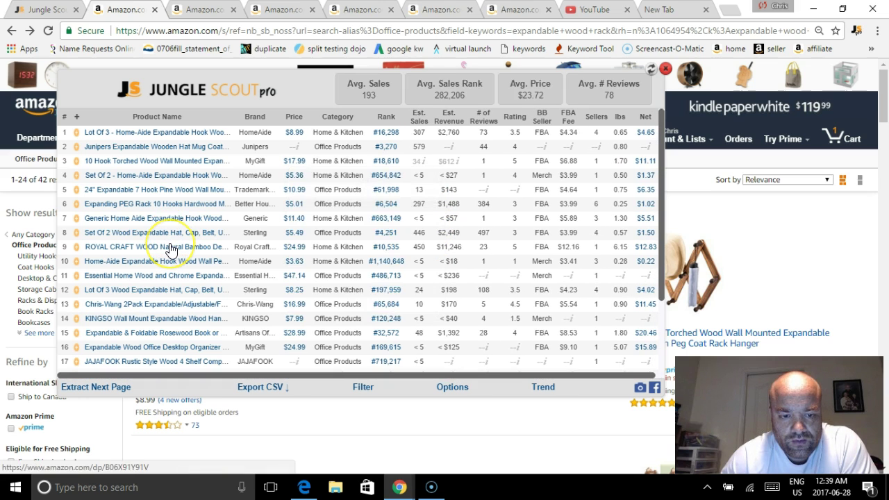
click(664, 69)
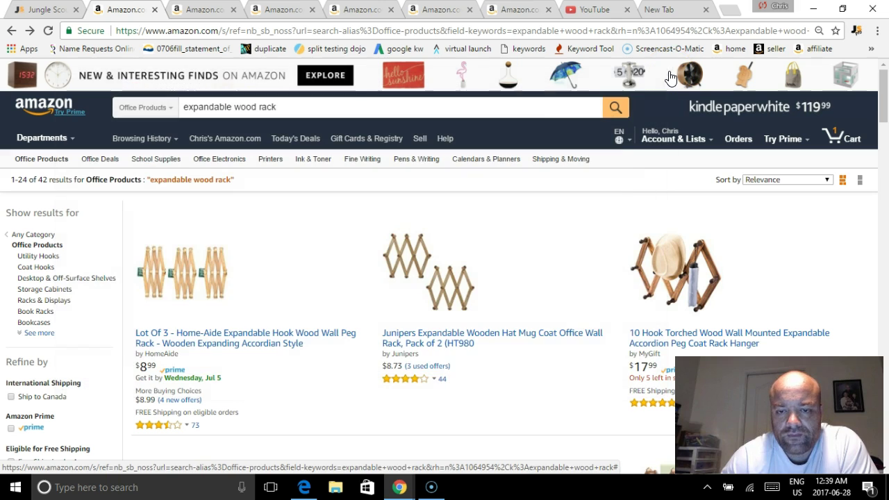
Step: Close the expandable wood rack and finger cots pages, and set the protractor page's search scope to All Departments
click(154, 10)
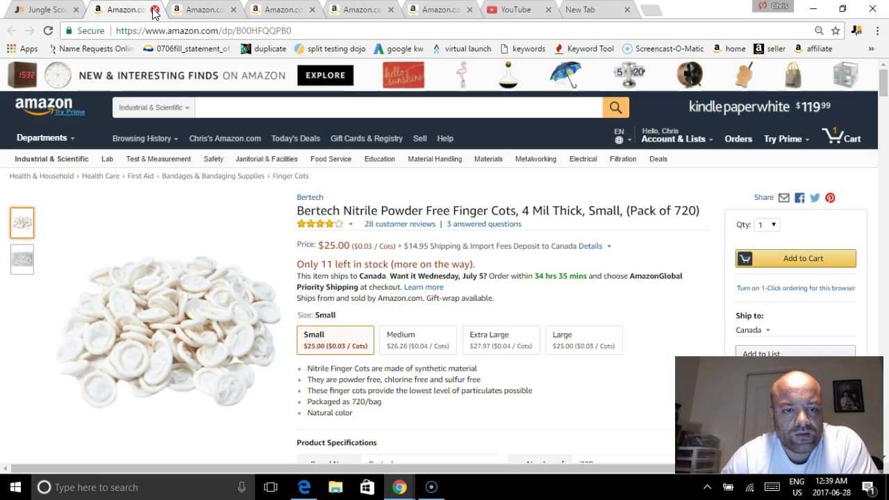
click(154, 9)
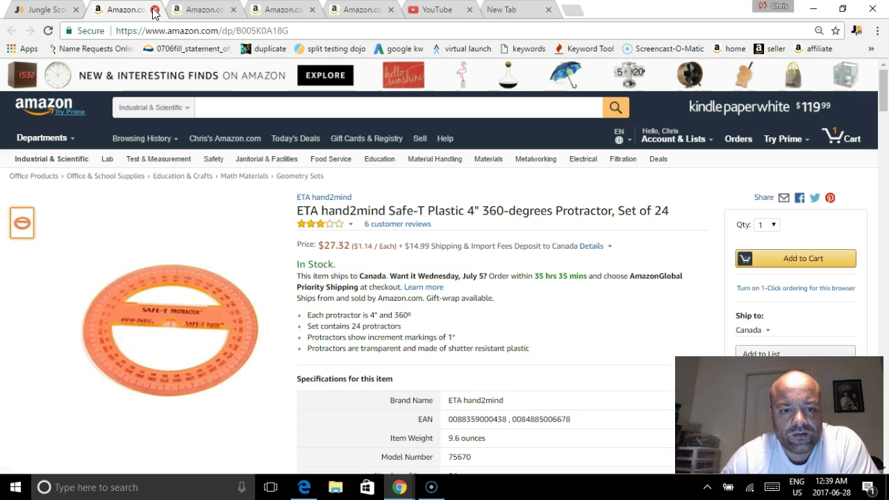
click(188, 113)
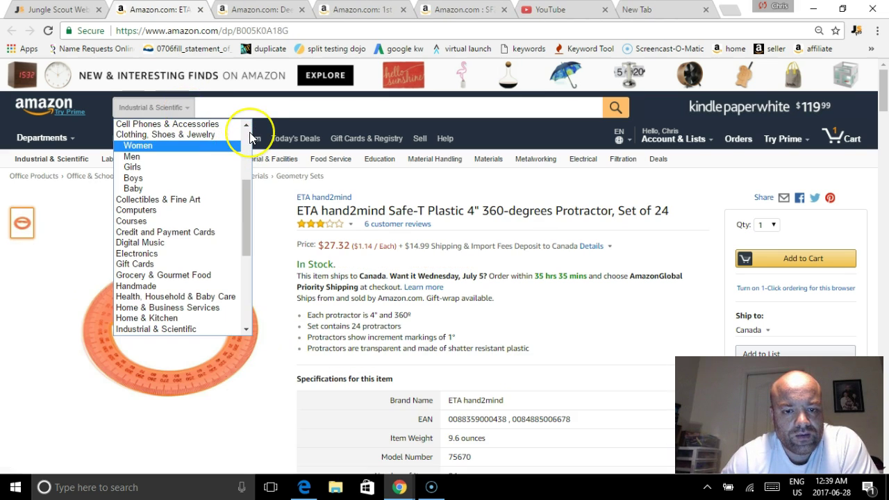
scroll(249, 131, up, 3)
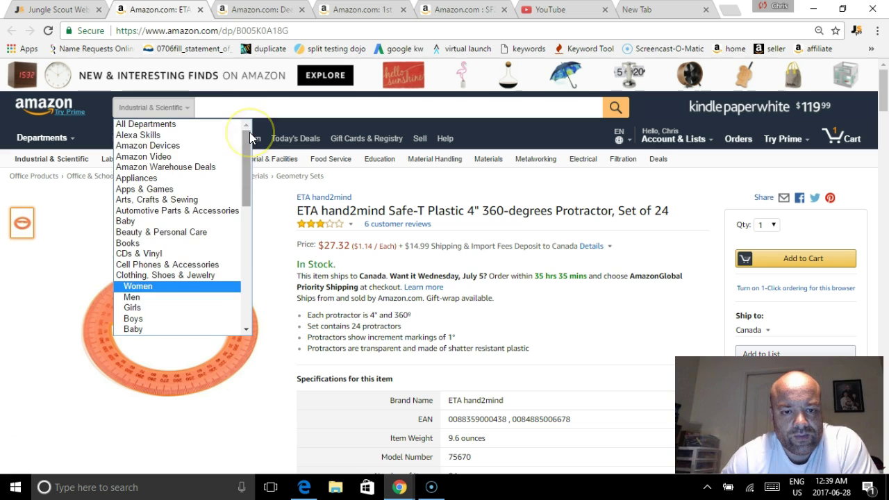
click(207, 122)
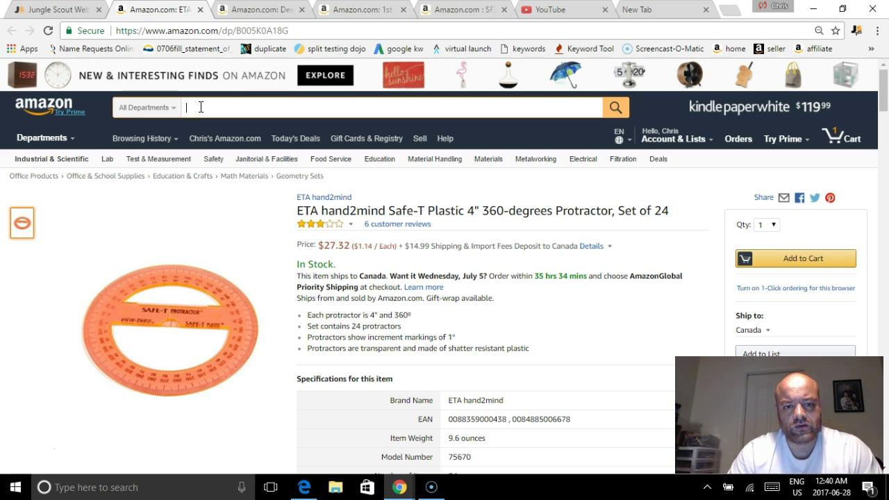
text(pro)
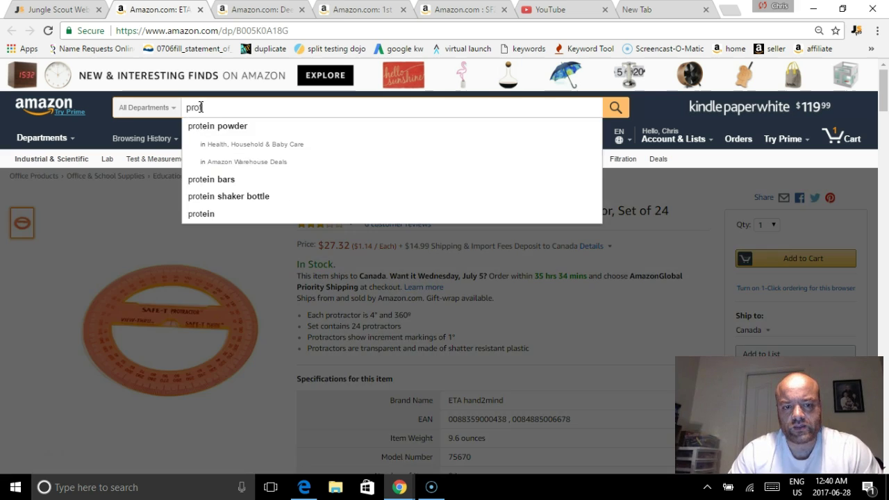
key(BackSpace)
key(BackSpace)
key(BackSpace)
text(protrac)
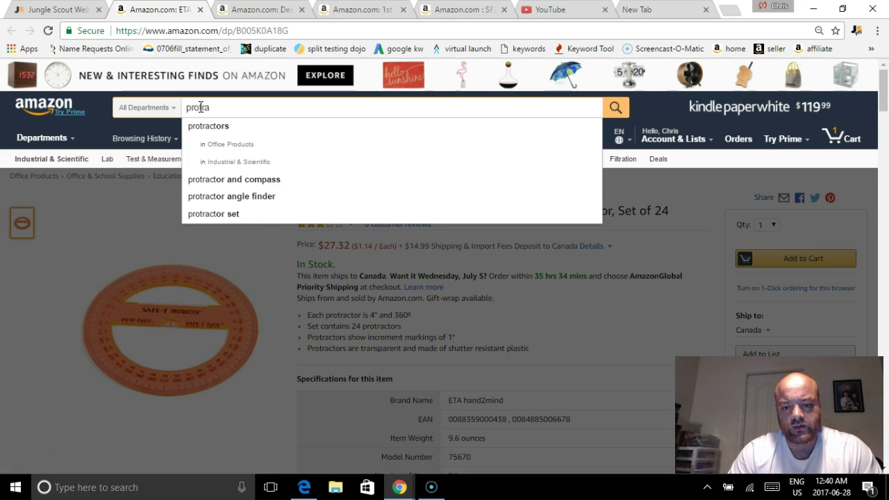
key(BackSpace)
key(BackSpace)
key(BackSpace)
key(BackSpace)
key(BackSpace)
key(BackSpace)
Step: Search all departments for "360 degree protractor" and look over the first results
text(360 de)
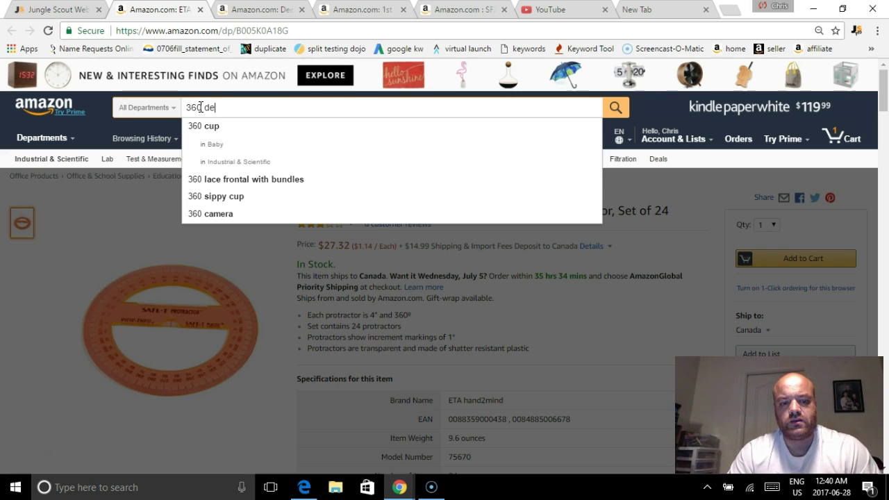
text(gree prot)
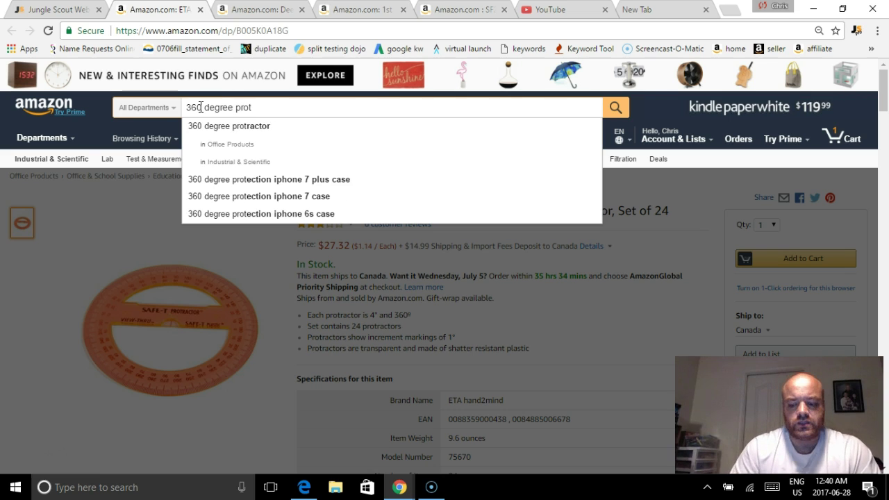
key(Down)
key(Return)
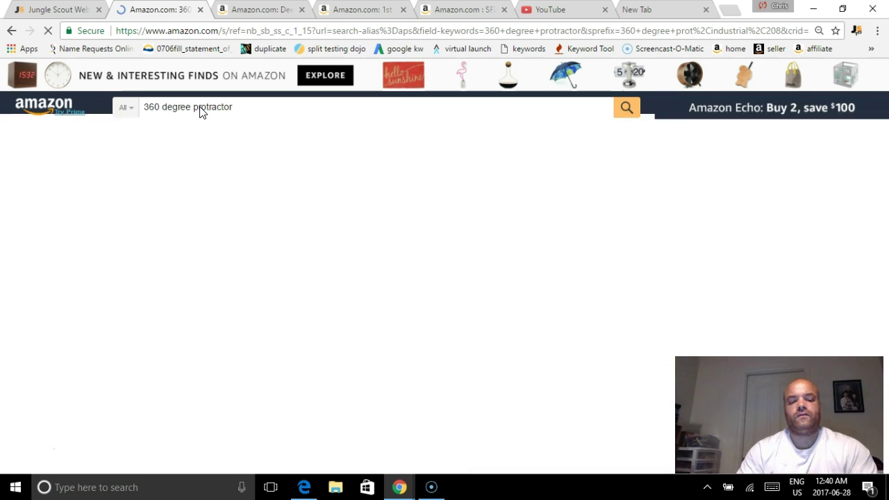
scroll(495, 337, down, 3)
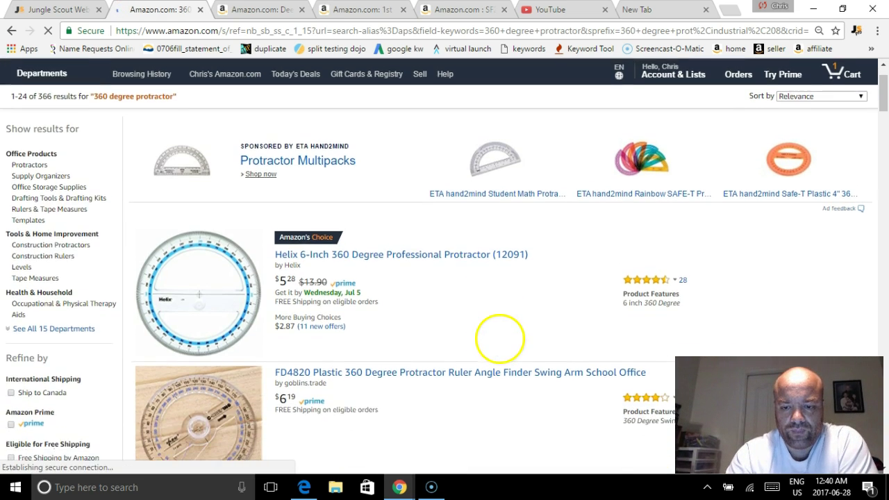
scroll(514, 345, down, 3)
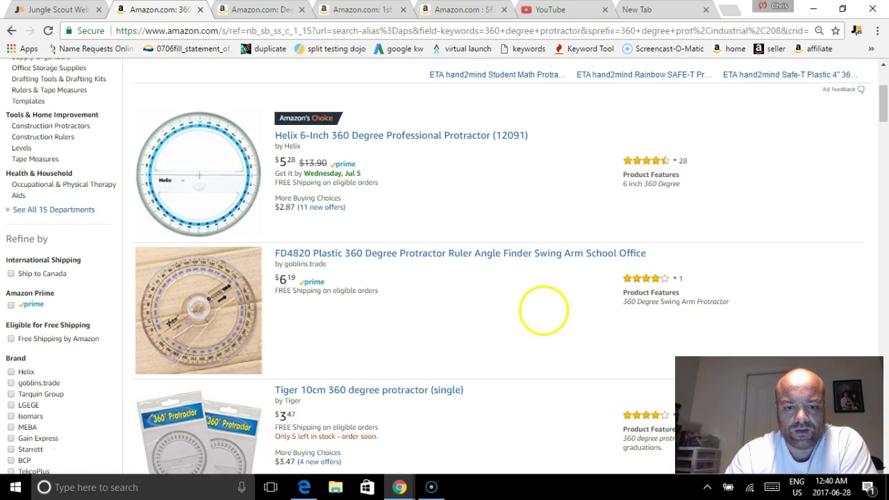
scroll(529, 343, up, 5)
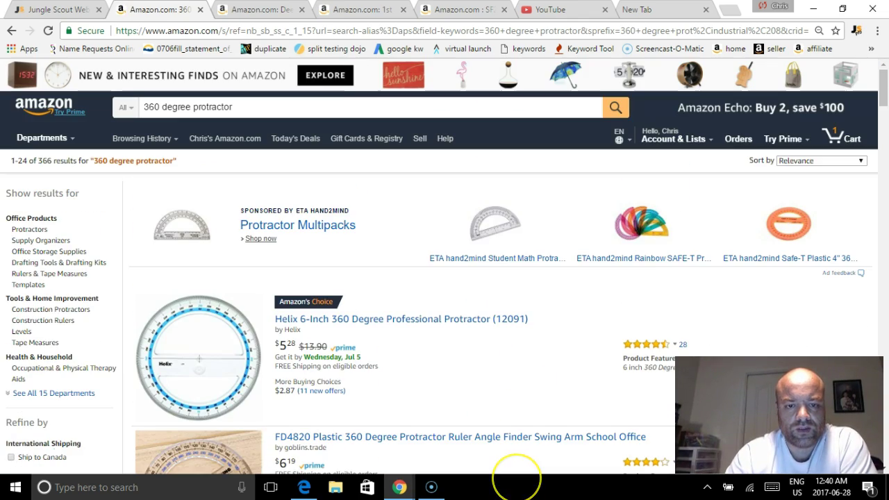
Step: Try narrowing the search to "360 degree protractor 24 pack", and return to the "360 degree protractor" search
click(278, 109)
text(24)
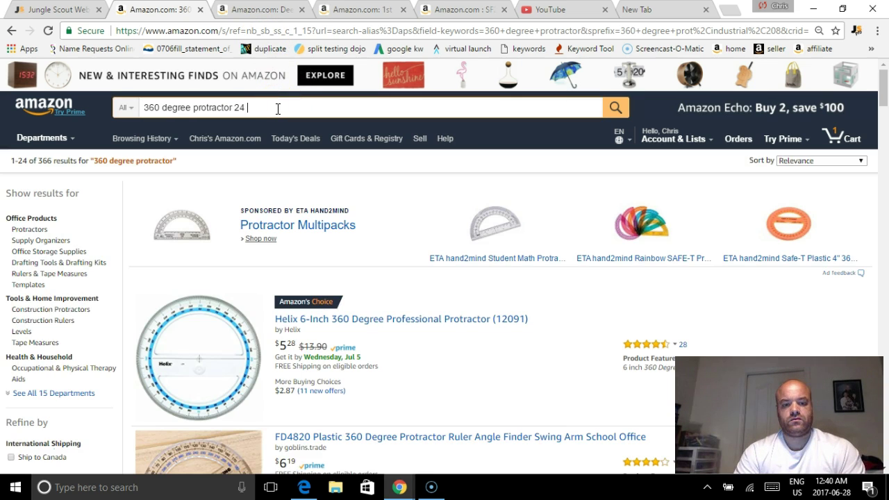
text( pack)
key(Return)
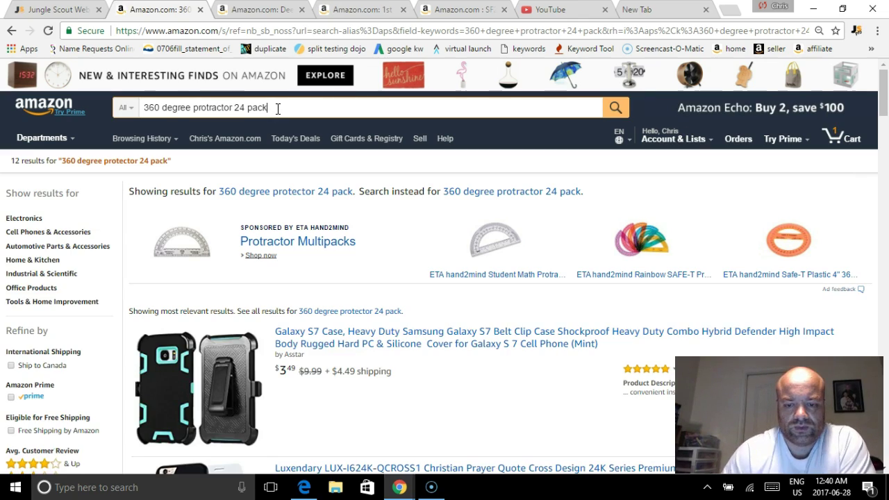
scroll(486, 234, down, 10)
scroll(525, 268, up, 10)
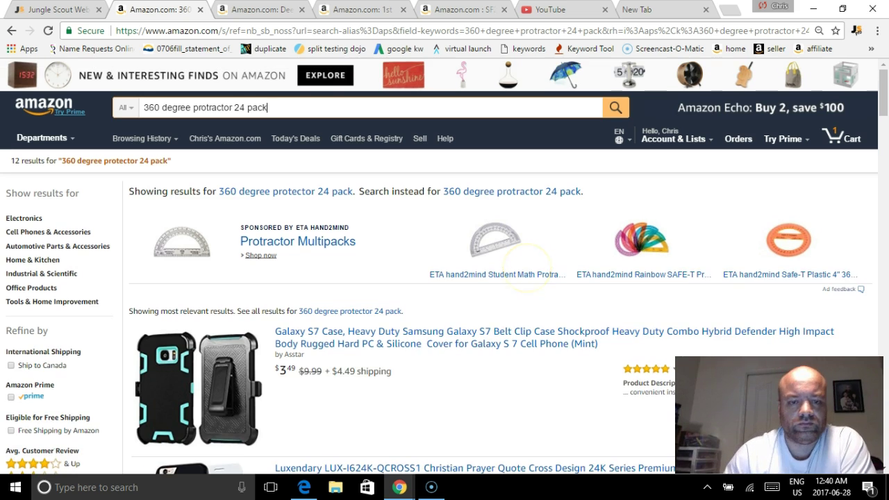
key(BackSpace)
key(Return)
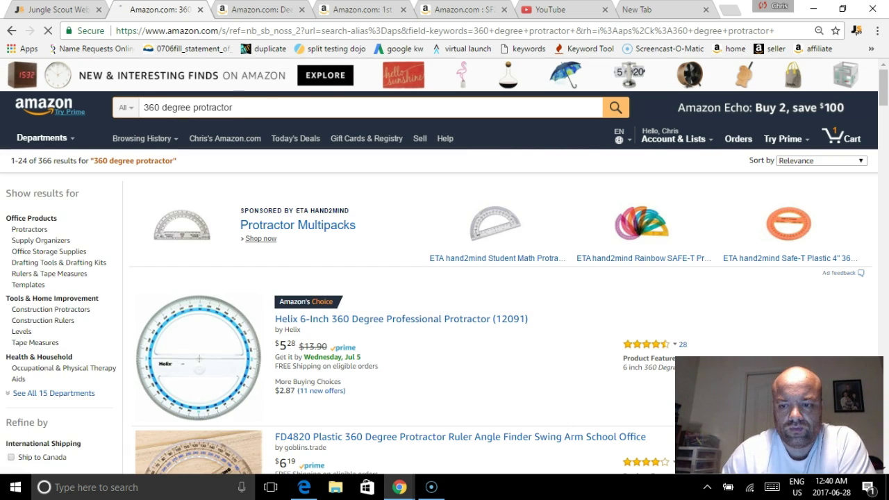
Step: Go through the 360 degree protractor listings and review their prices, estimated sales and review counts in Jungle Scout
scroll(558, 232, down, 10)
scroll(511, 289, up, 2)
scroll(488, 224, down, 12)
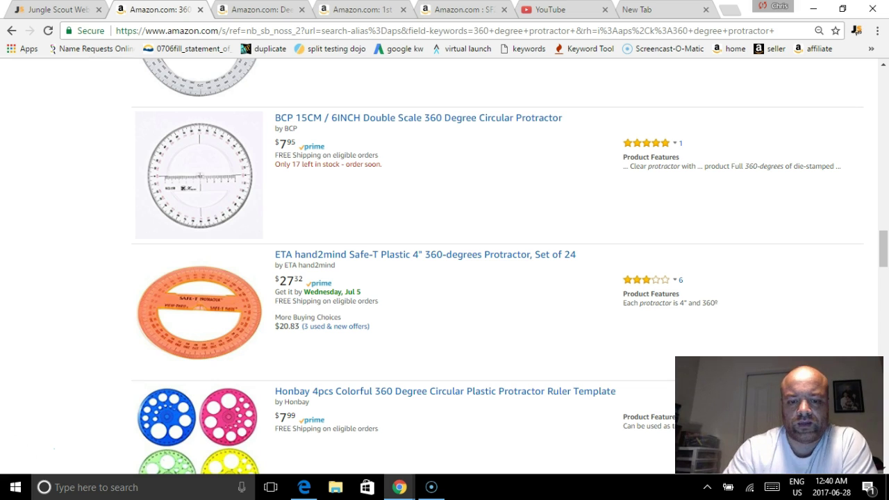
scroll(532, 361, up, 15)
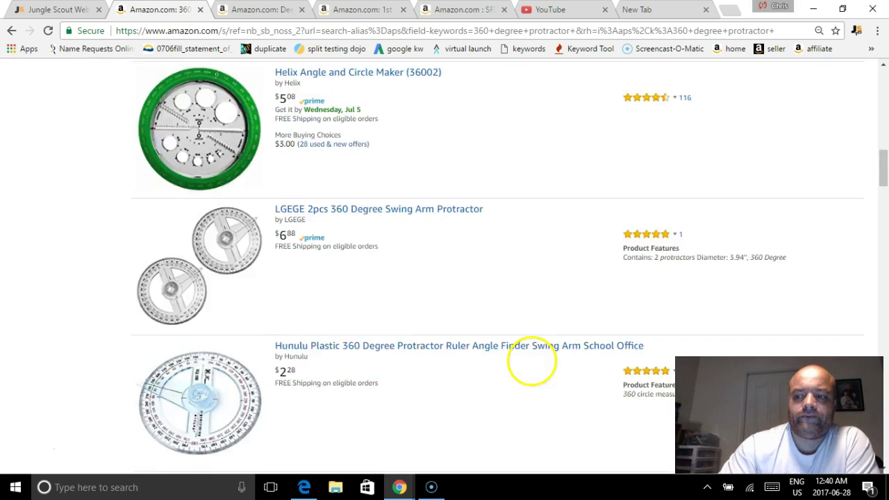
click(856, 31)
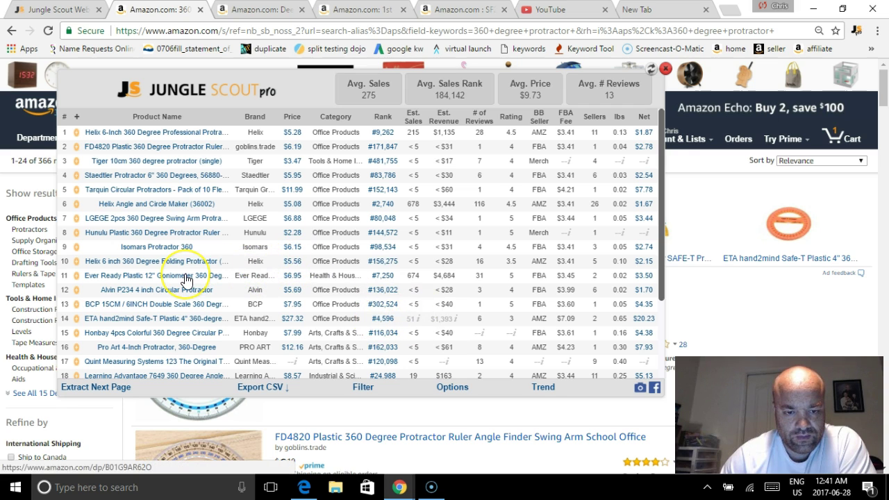
mouse_move(187, 279)
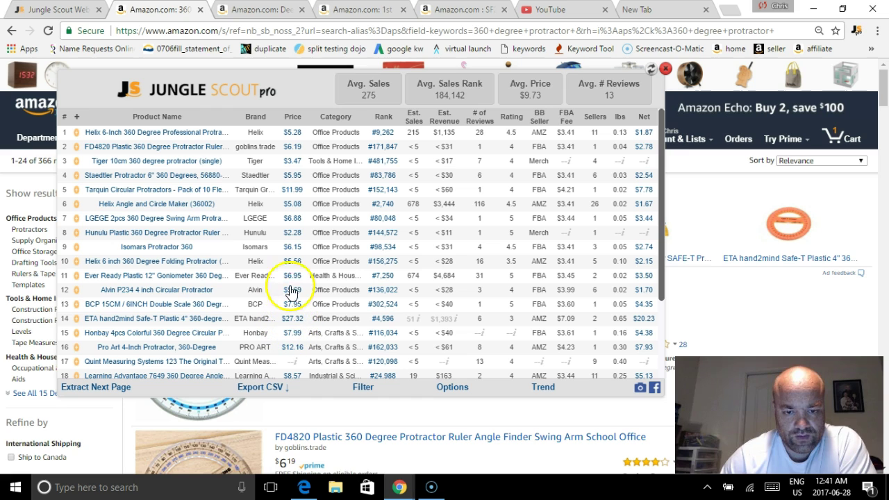
click(664, 72)
Step: Close the protractor results and search all departments for "black light led strip" from the Deep Dream LED strip page
click(200, 10)
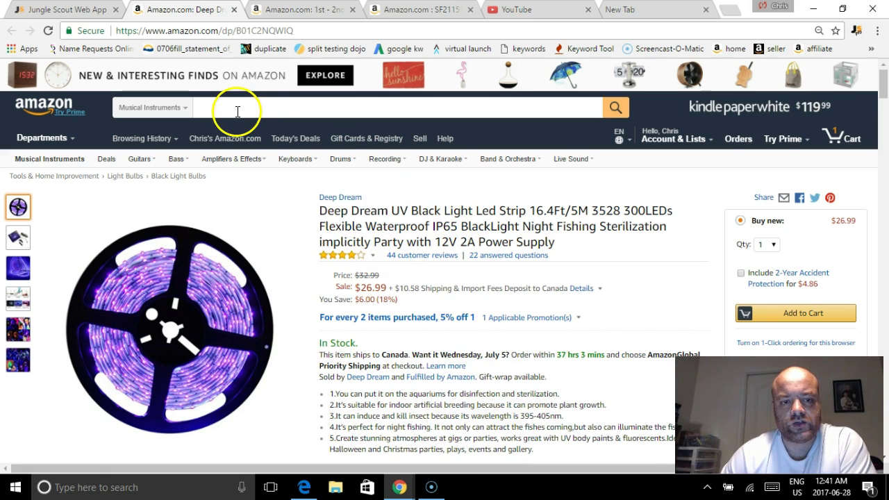
click(181, 115)
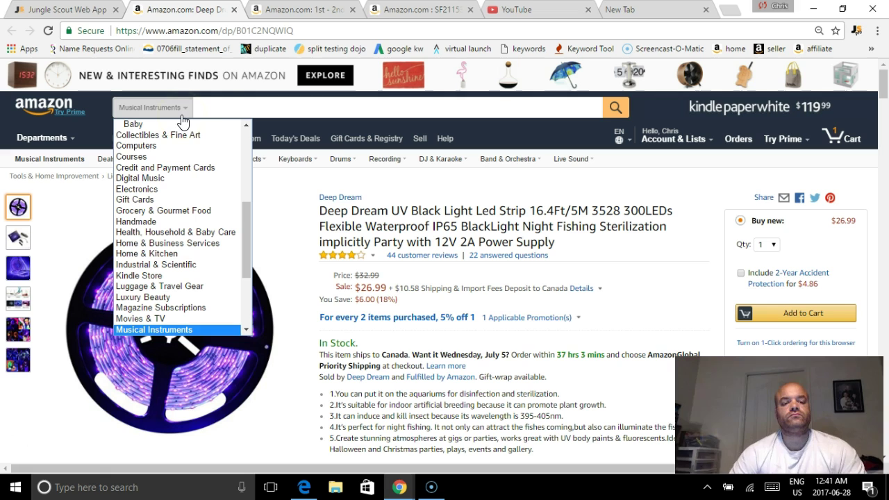
scroll(245, 137, up, 3)
scroll(245, 137, up, 1)
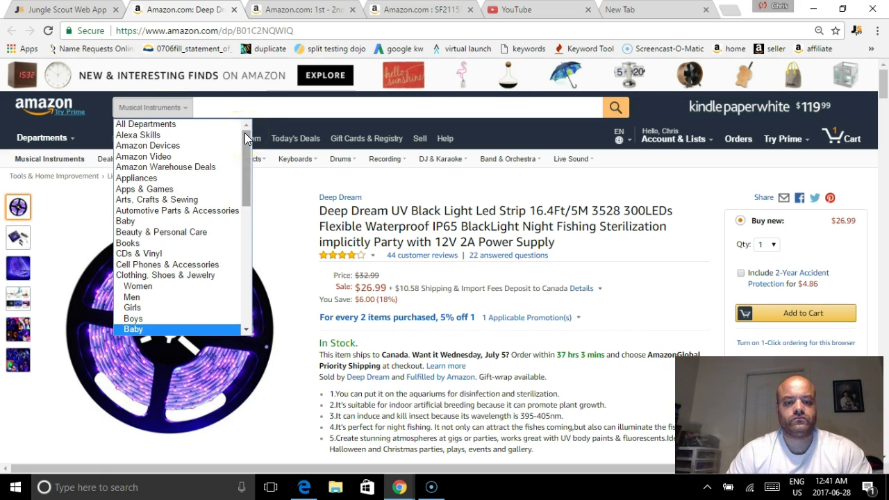
click(200, 123)
text(bla)
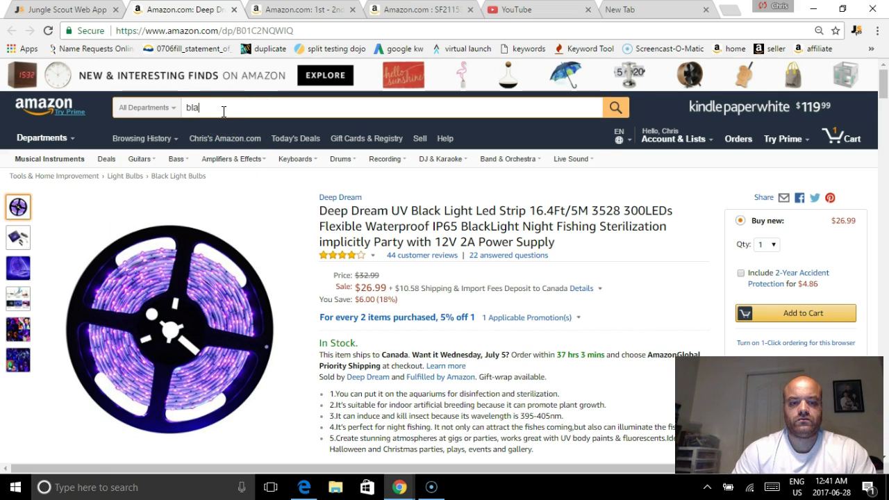
text(ck light led strip)
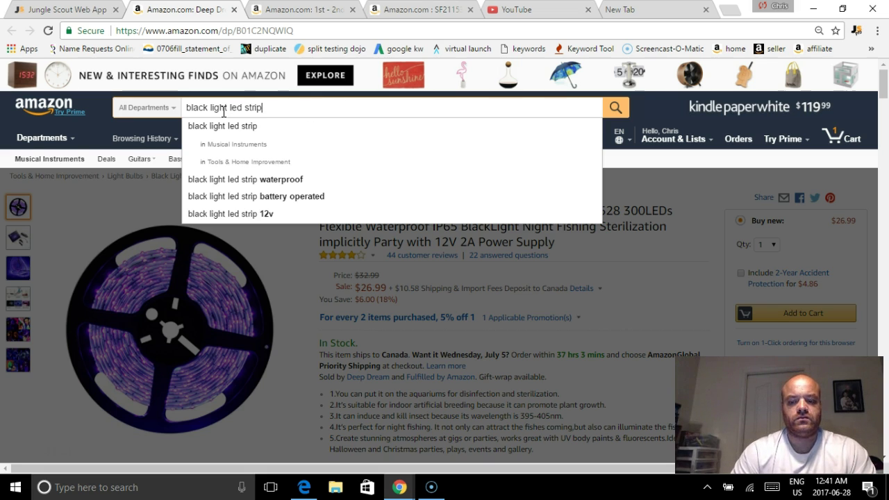
key(Return)
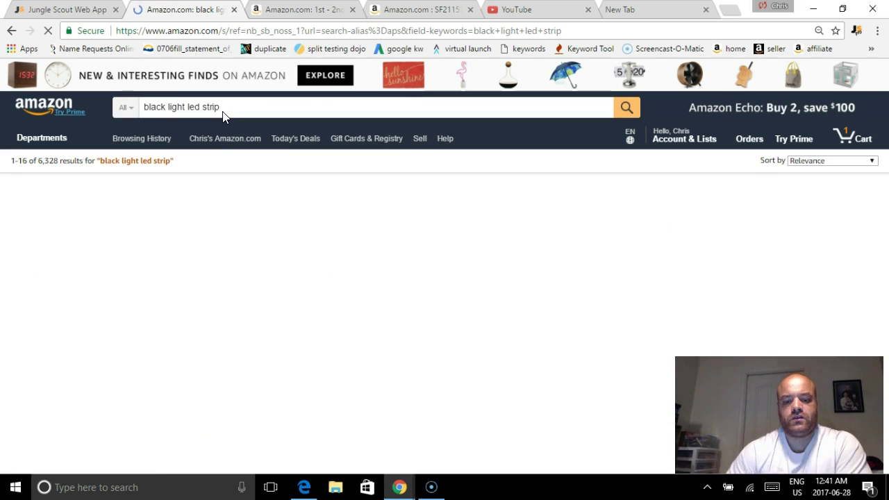
Step: Look through the black light LED strip listings and examine their Jungle Scout sales, price and review data
scroll(512, 183, down, 20)
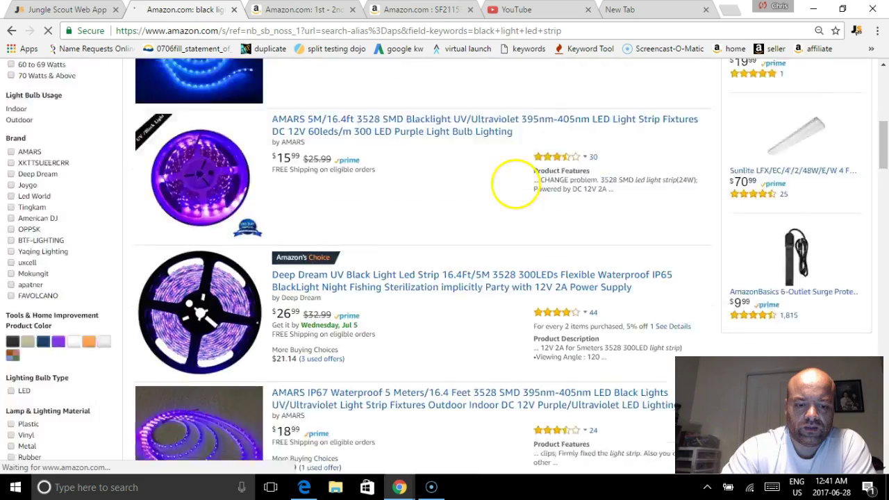
scroll(528, 191, up, 20)
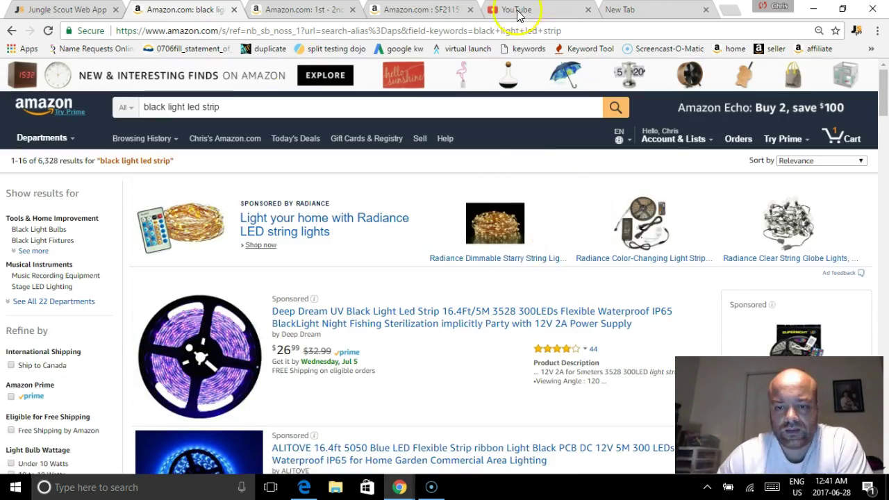
click(857, 32)
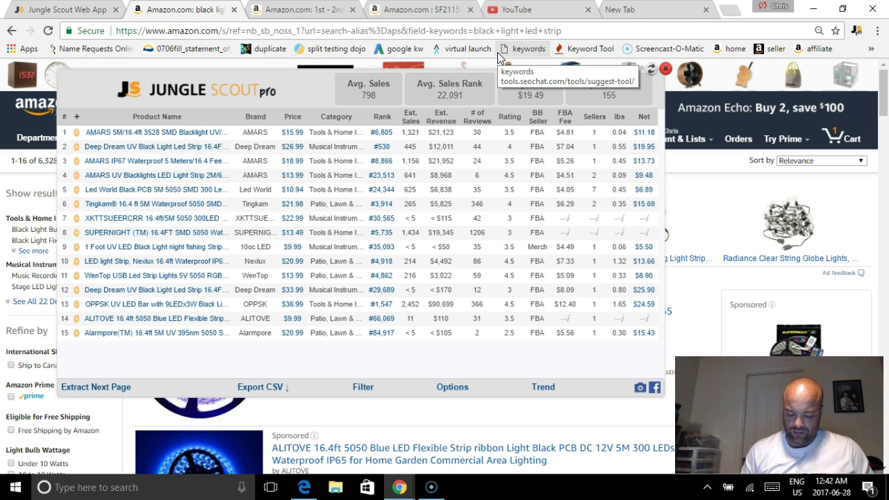
click(667, 71)
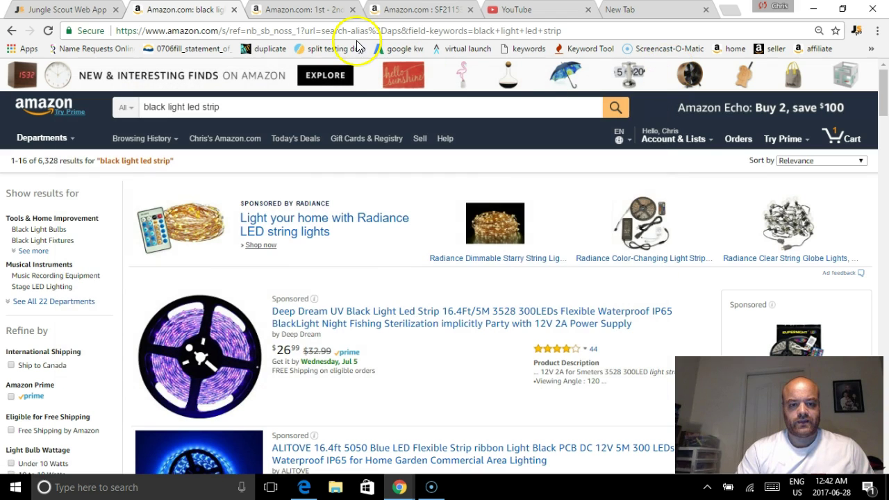
Step: Reopen the Jungle Scout data for the black light LED strips and exclude the SUPERNIGHT 16.4FT strip from it
click(856, 33)
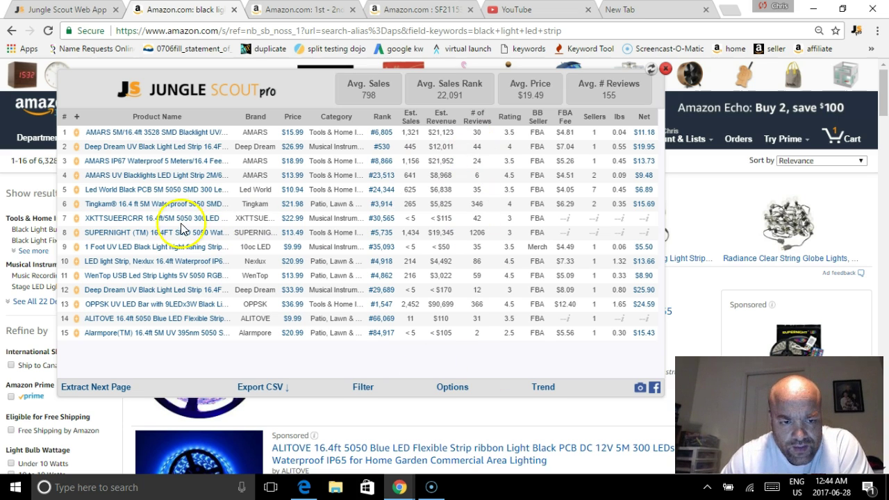
mouse_move(141, 237)
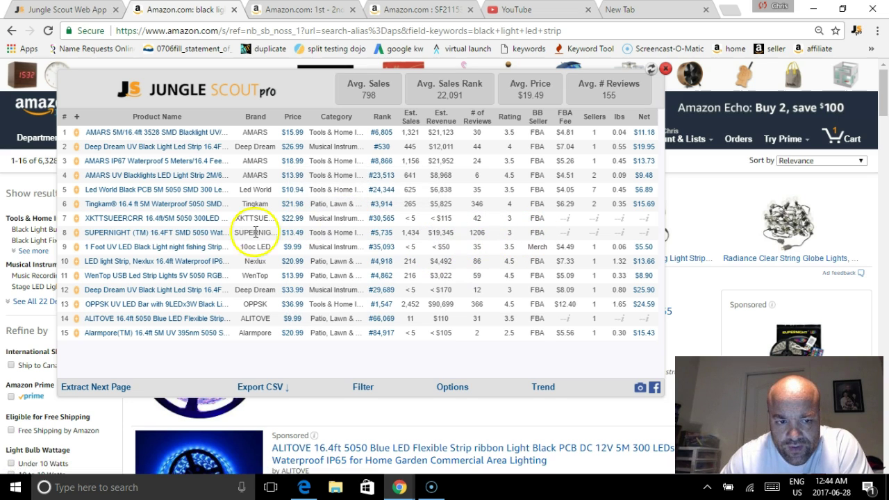
click(64, 233)
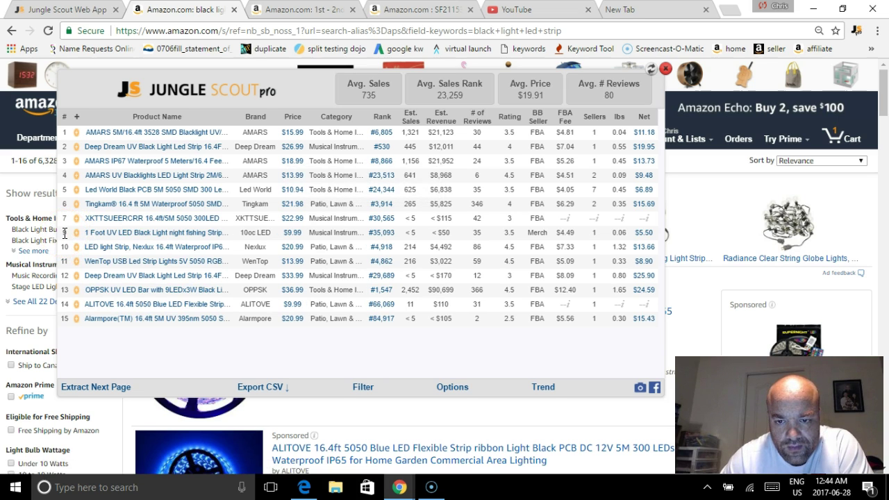